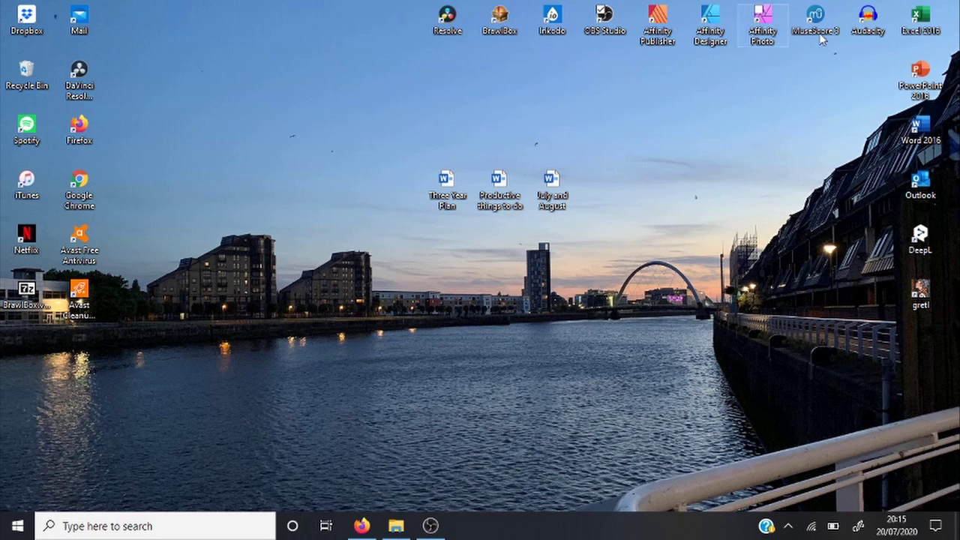
# Open Audacity, dismiss the welcome message and record a mono voice track of about 1 min 28 s.
pyautogui.doubleClick(866, 33)
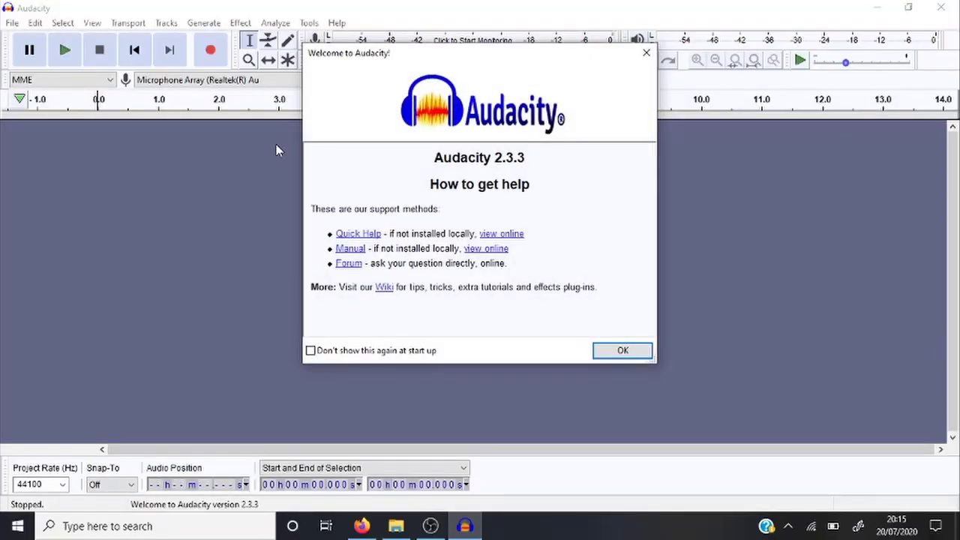
pyautogui.click(628, 351)
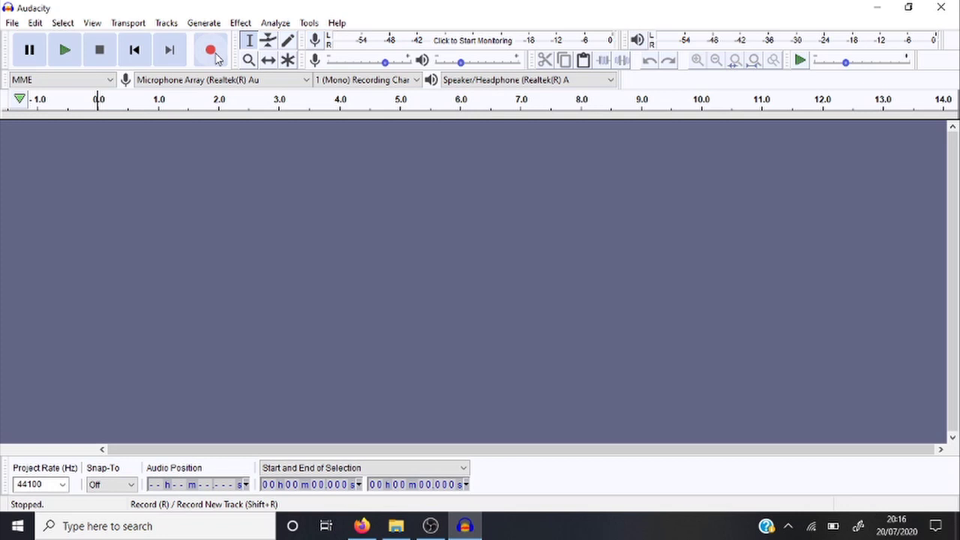
pyautogui.click(211, 53)
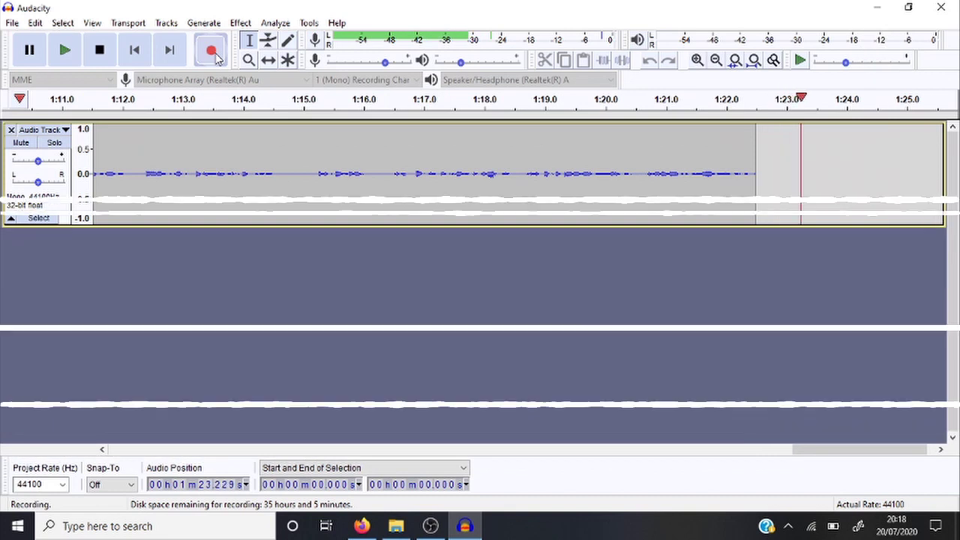
pyautogui.click(99, 50)
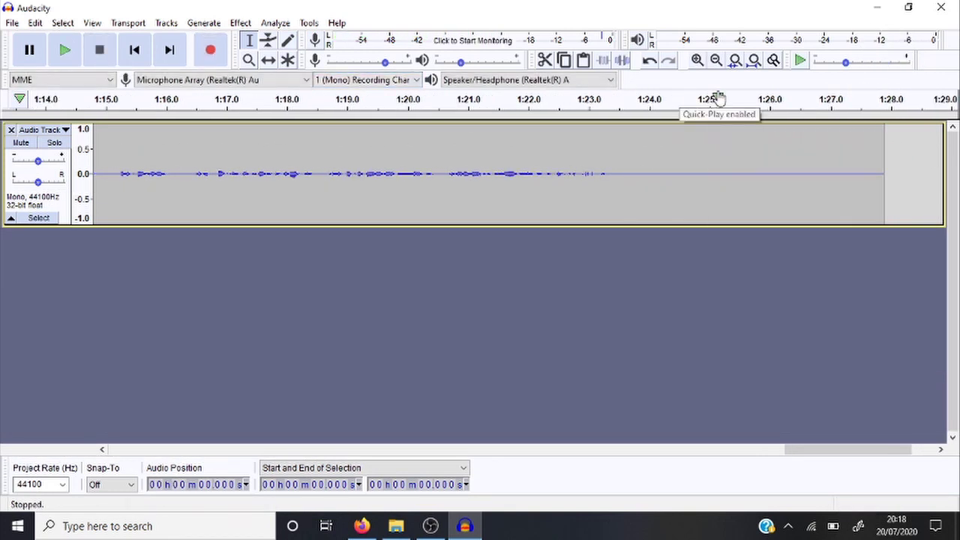
# Find the faulty passage ending in the loud spike and delete it from about 55.8 s to 1:01.4.
pyautogui.click(758, 68)
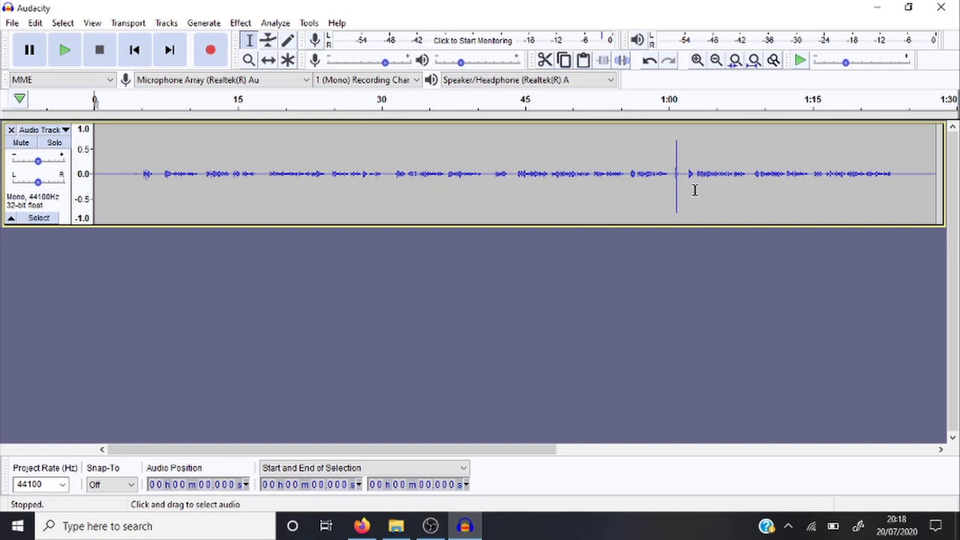
pyautogui.click(632, 173)
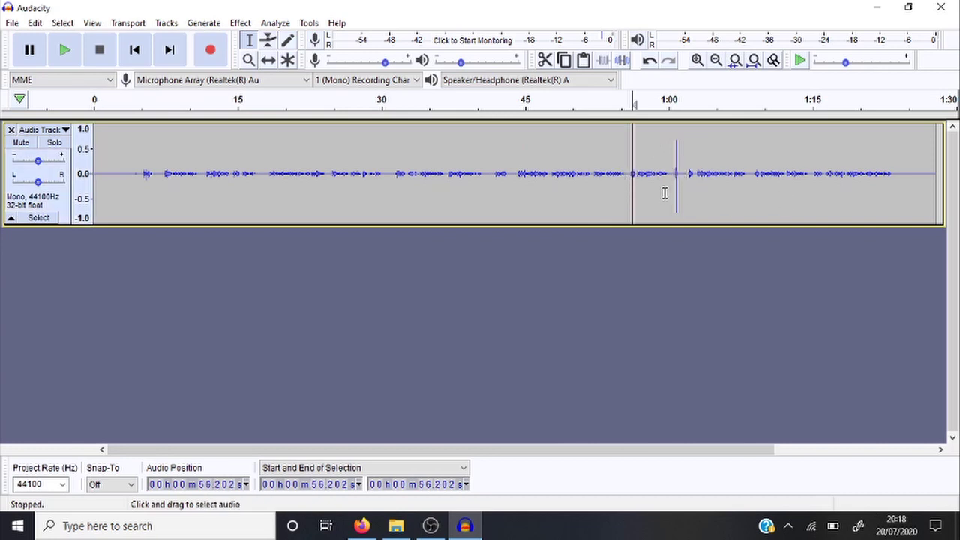
pyautogui.click(687, 172)
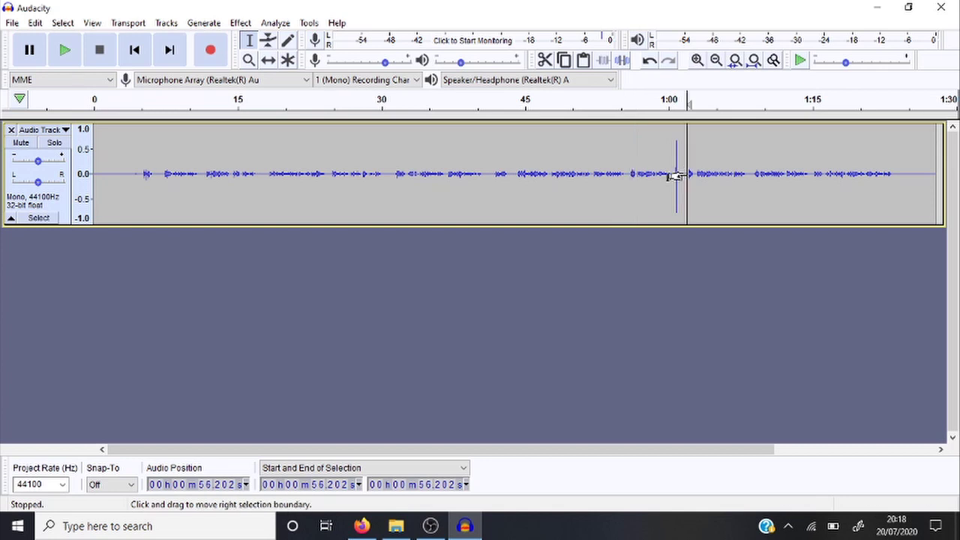
pyautogui.press('space')
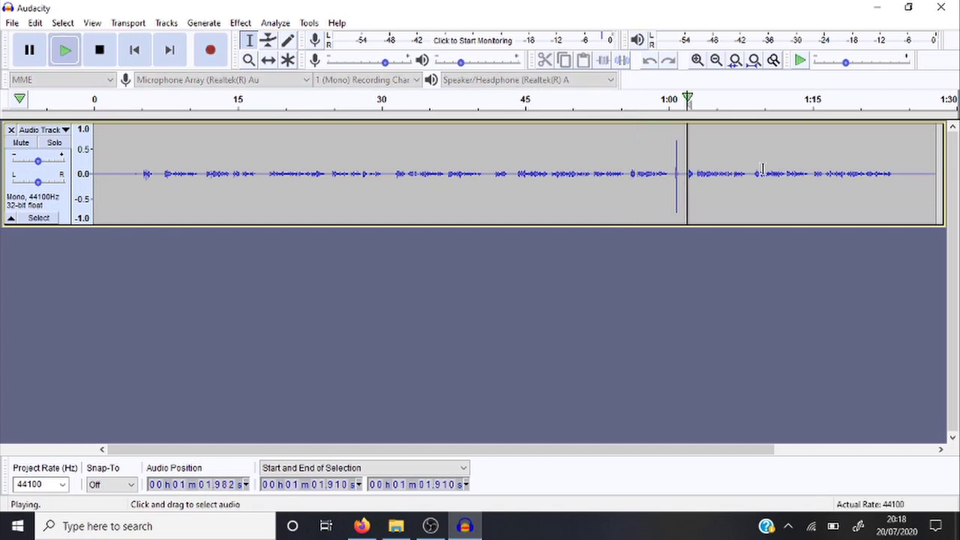
pyautogui.press('space')
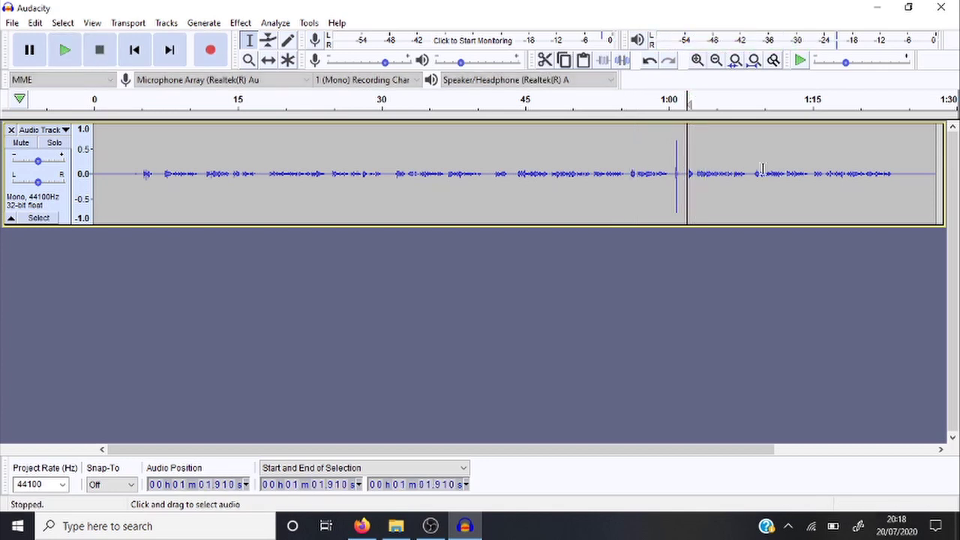
pyautogui.click(628, 173)
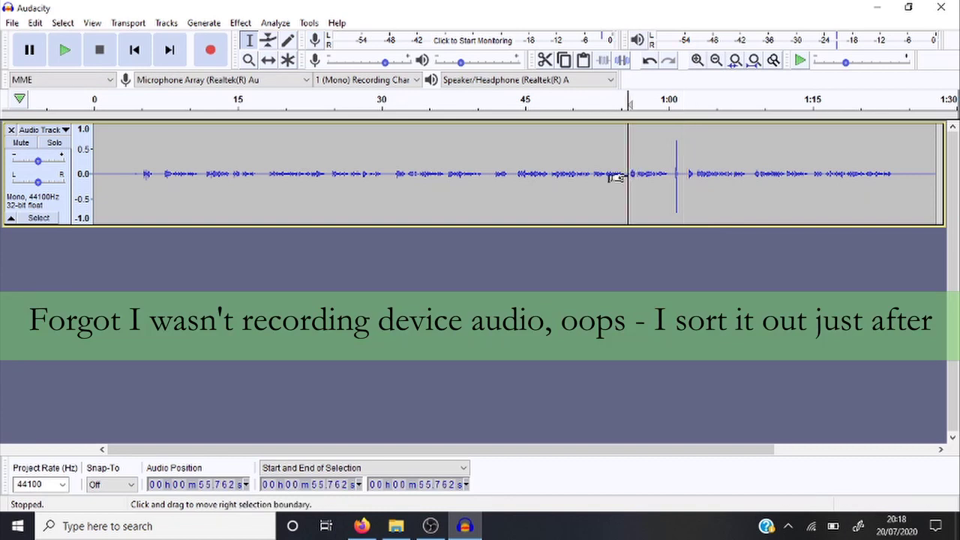
pyautogui.press('space')
pyautogui.press('space')
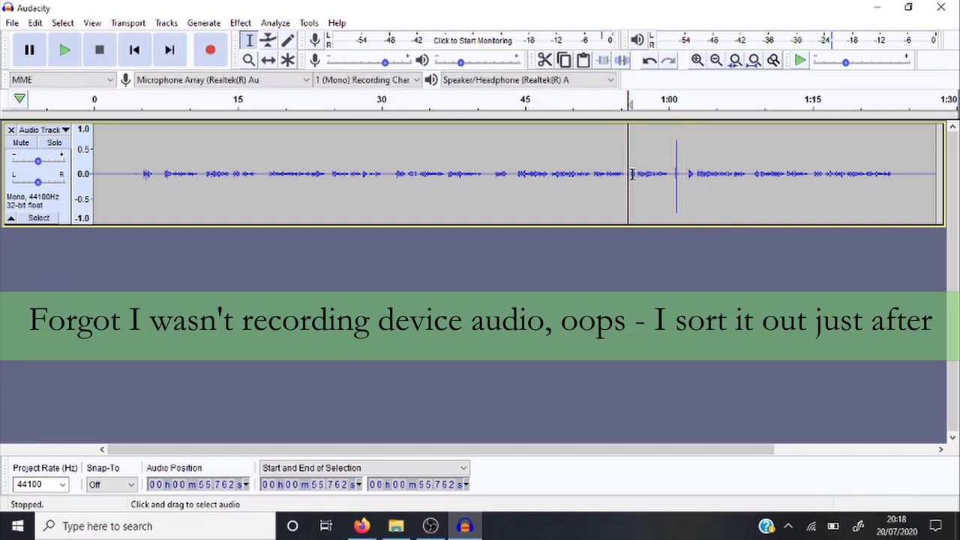
pyautogui.click(682, 175)
pyautogui.moveTo(681, 175); pyautogui.dragTo(629, 178)
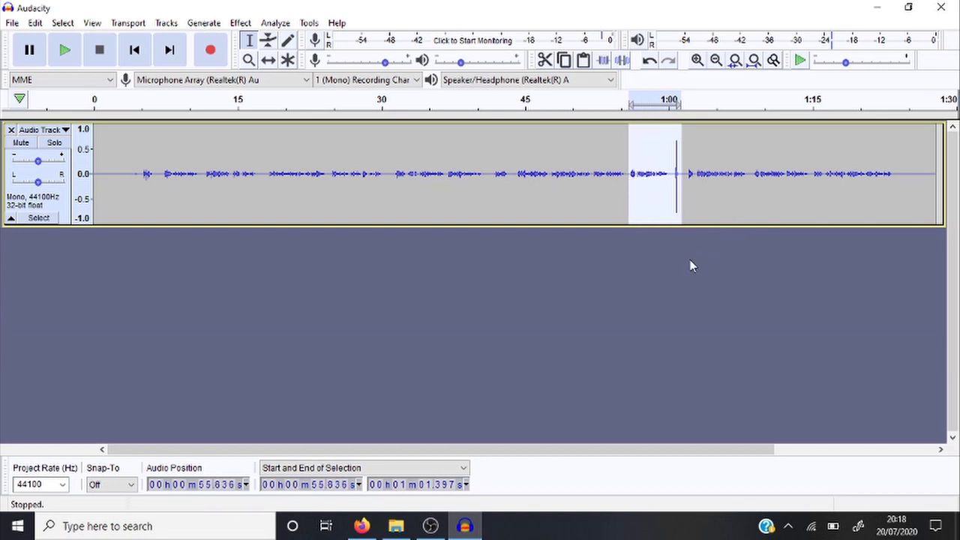
pyautogui.press('Delete')
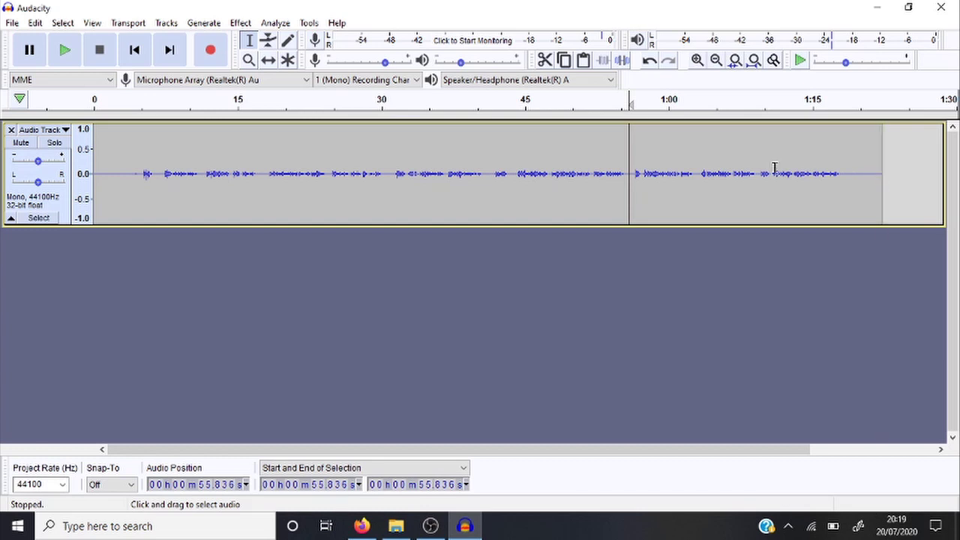
# Play back the start of the recording from about 3.6 s to check how it sounds.
pyautogui.click(129, 171)
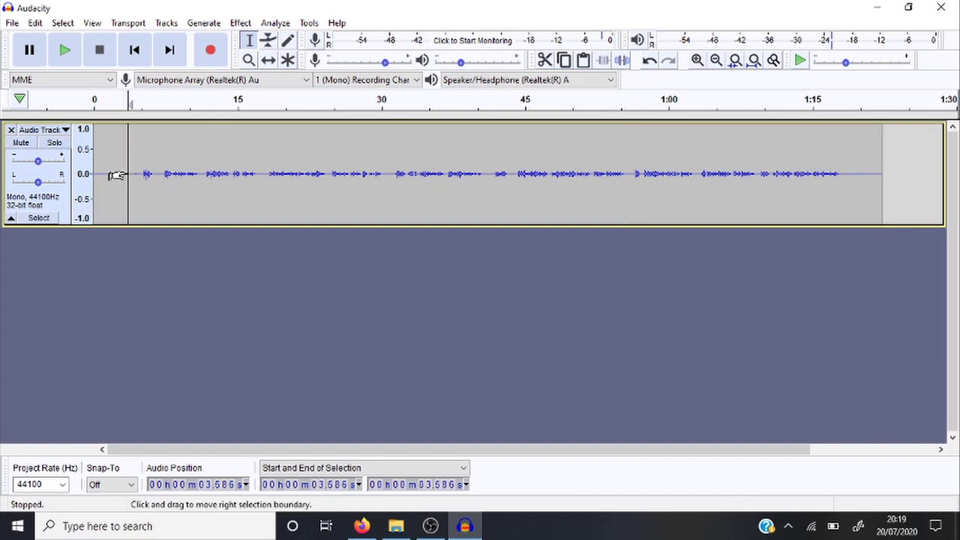
pyautogui.press('space')
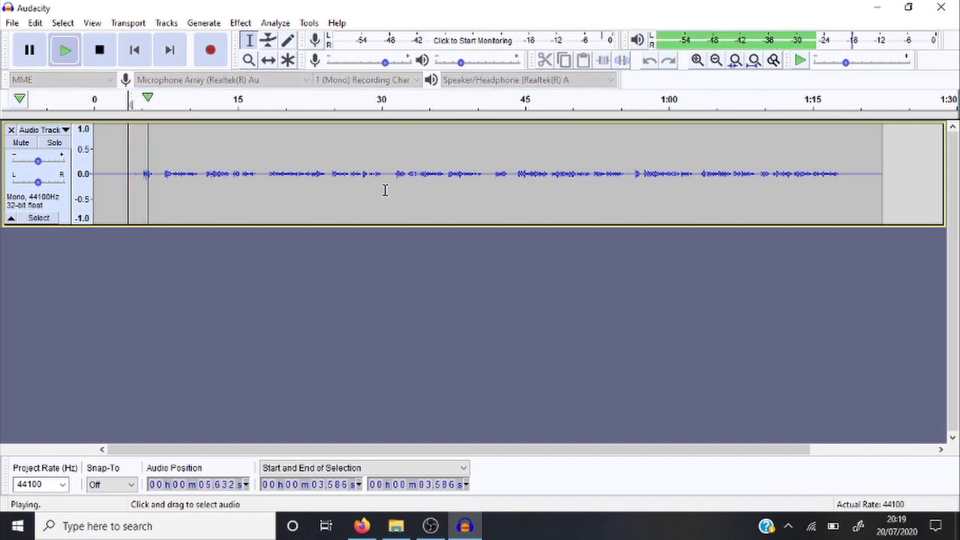
pyautogui.press('space')
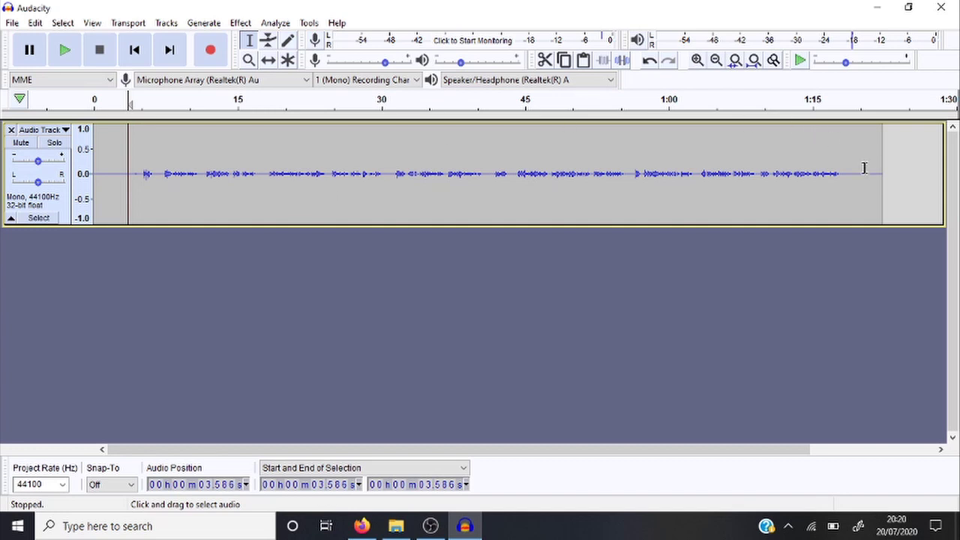
pyautogui.click(234, 24)
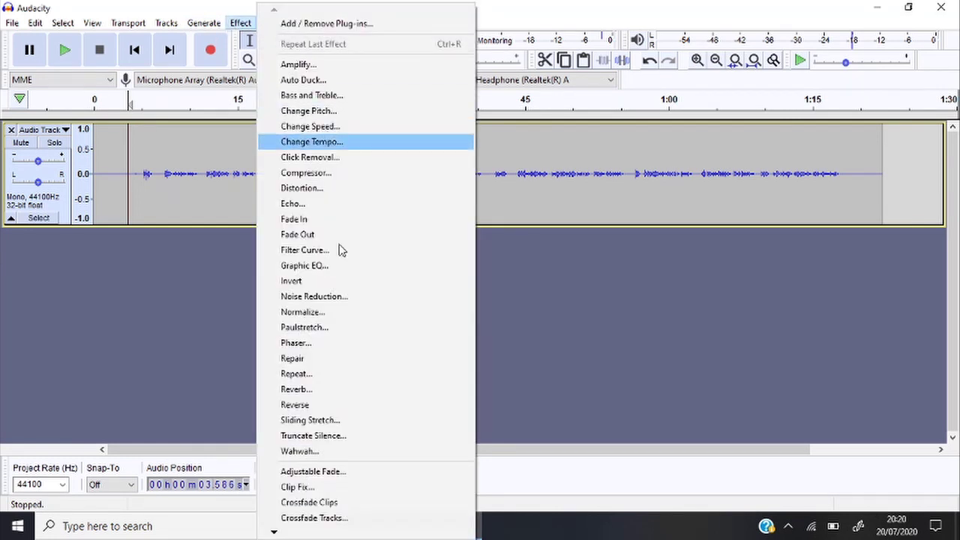
pyautogui.click(331, 298)
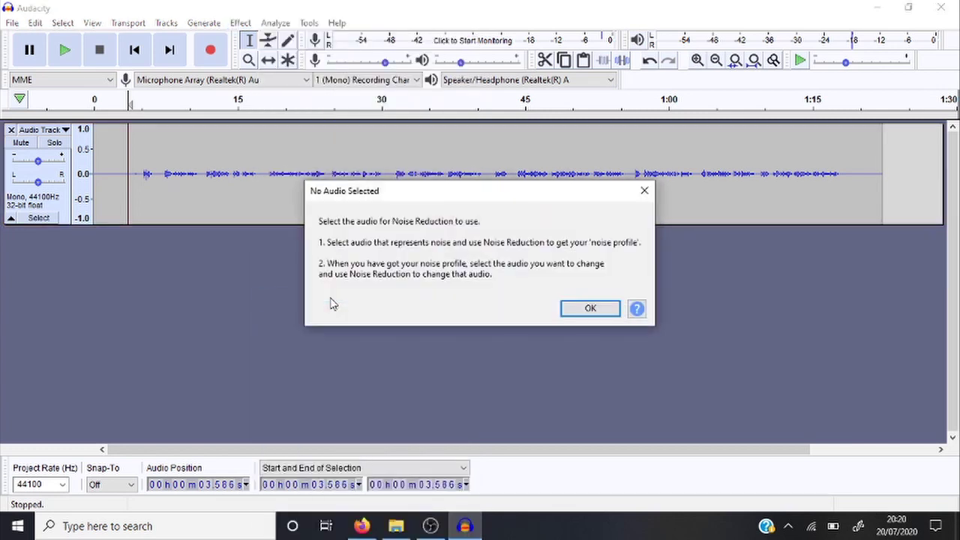
pyautogui.click(586, 304)
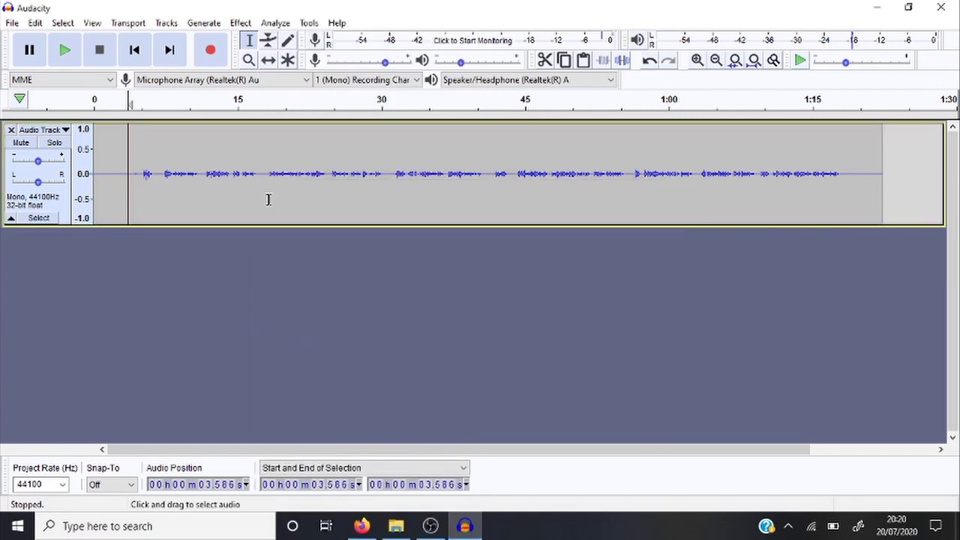
# Capture a Noise Reduction profile from the audio between about 18 s and 25 s.
pyautogui.moveTo(266, 177); pyautogui.dragTo(330, 174)
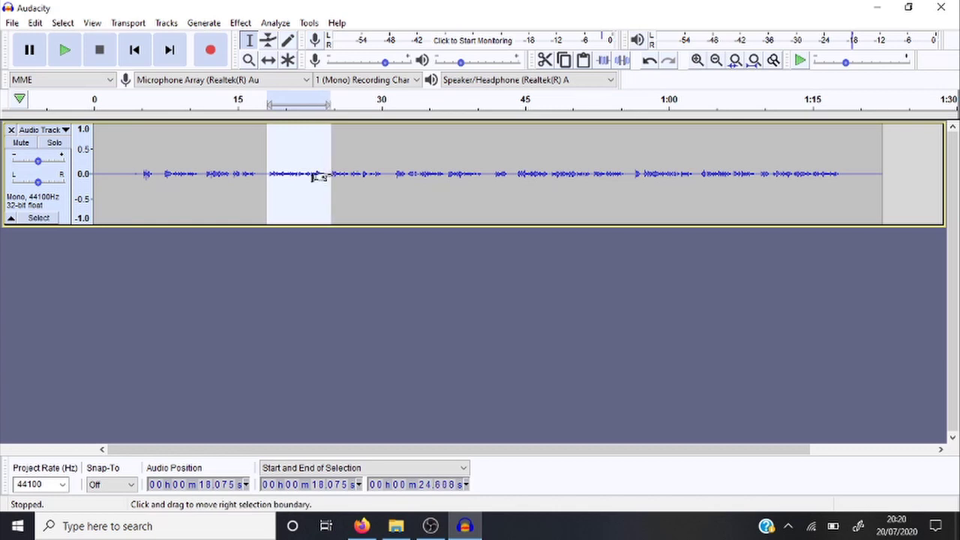
pyautogui.click(242, 24)
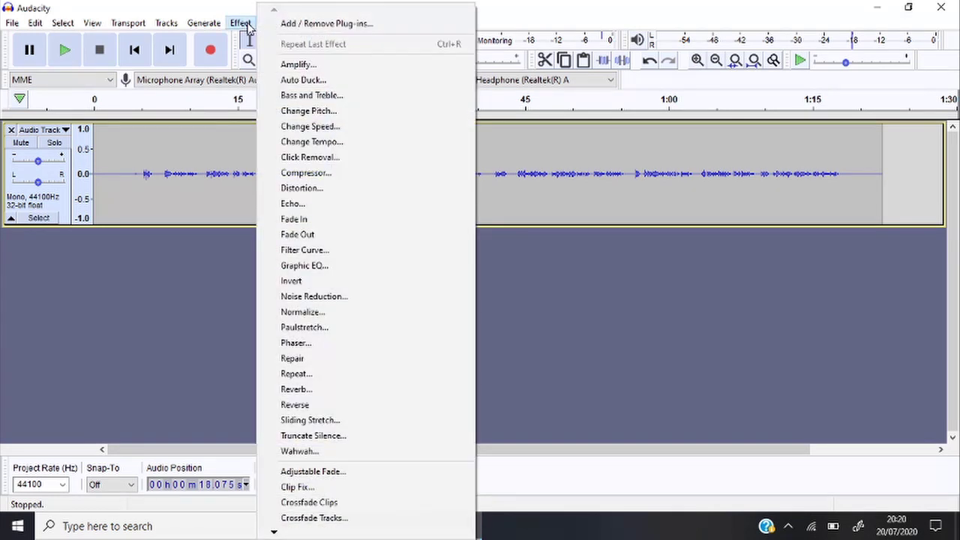
pyautogui.click(330, 298)
pyautogui.click(463, 191)
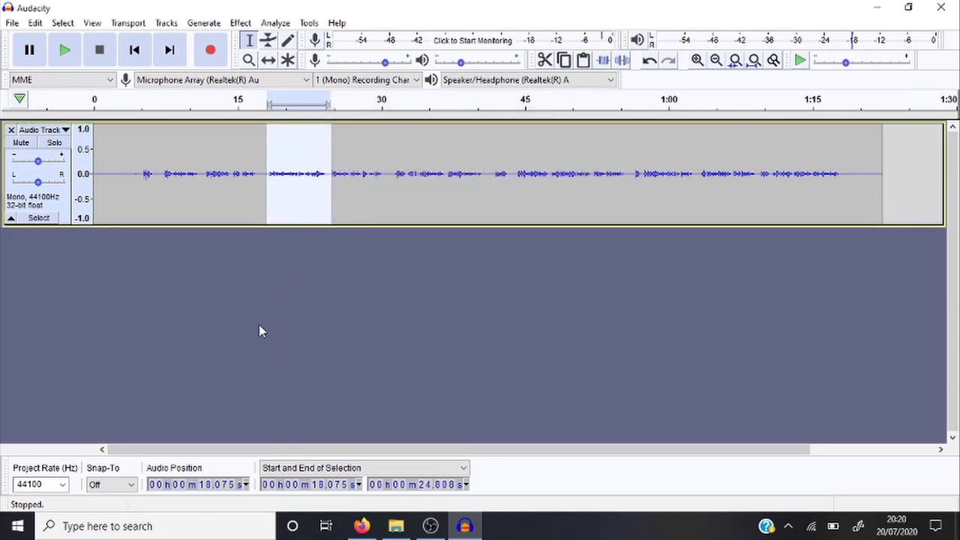
# Apply Noise Reduction to the whole track with 48 dB, sensitivity 0.00 and 3 smoothing bands, and close the ACX Check report.
pyautogui.click(41, 218)
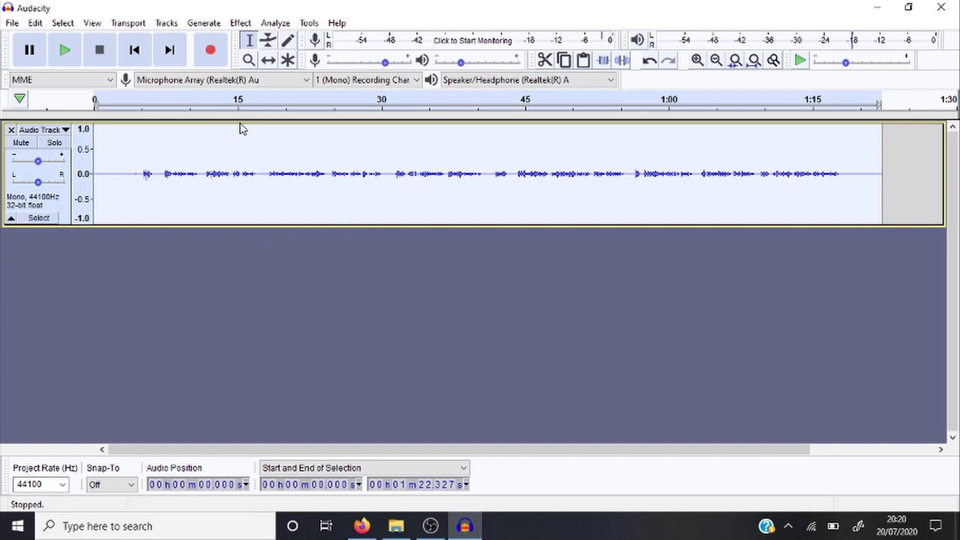
pyautogui.click(240, 22)
pyautogui.click(316, 296)
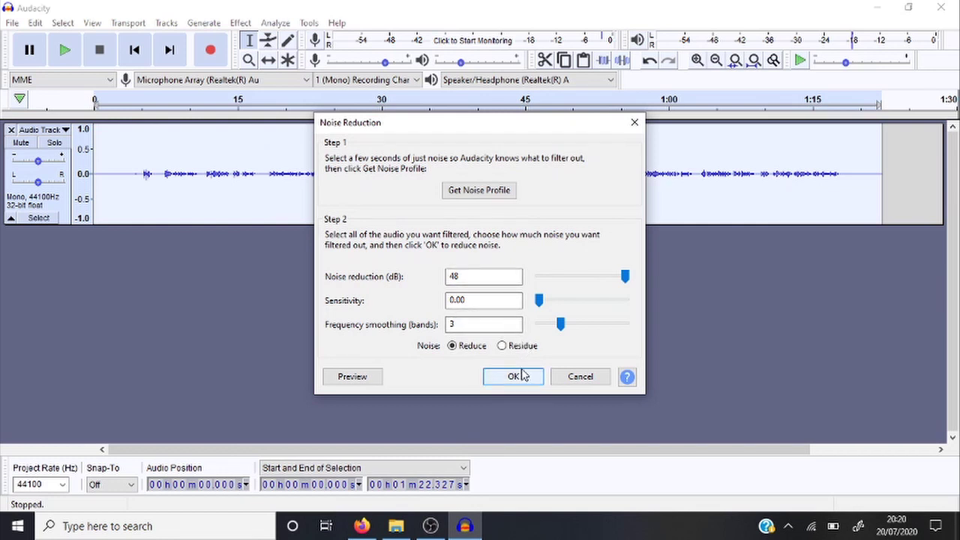
pyautogui.click(523, 377)
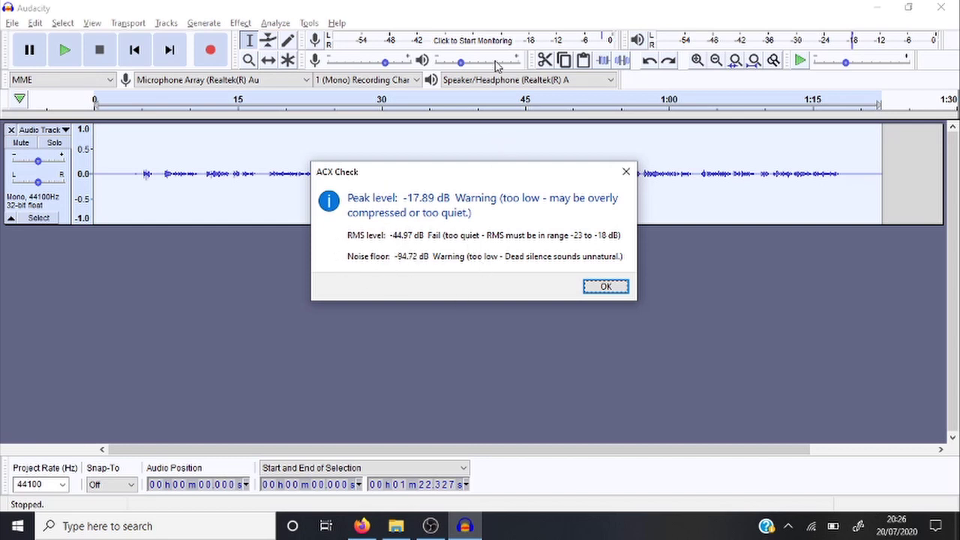
pyautogui.click(605, 287)
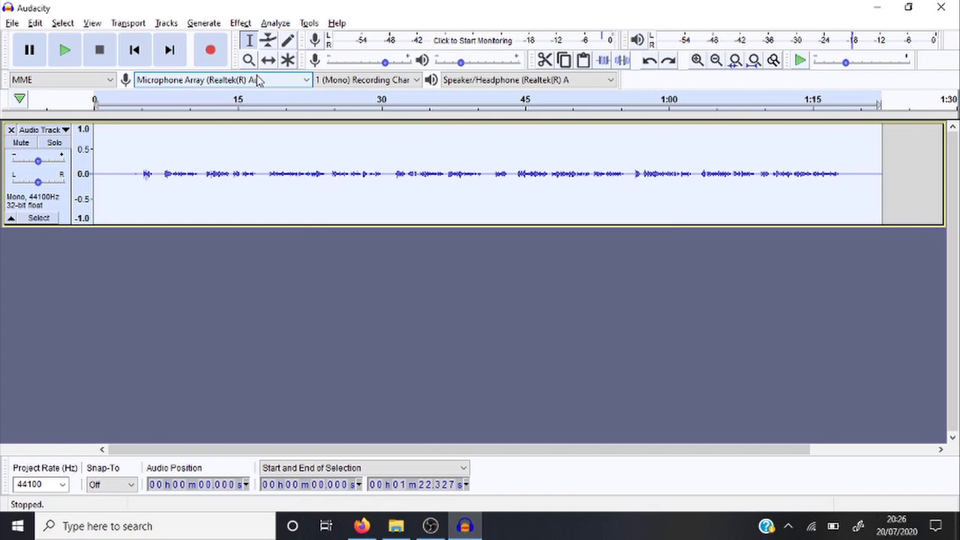
# Apply the Filter Curve effect to the whole track using the factory preset Low rolloff for speech.
pyautogui.click(240, 25)
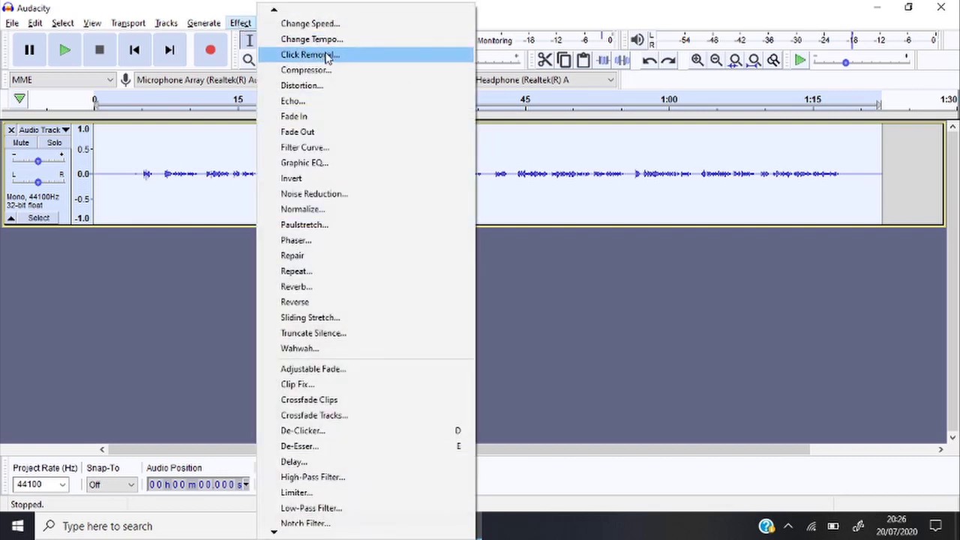
pyautogui.click(362, 156)
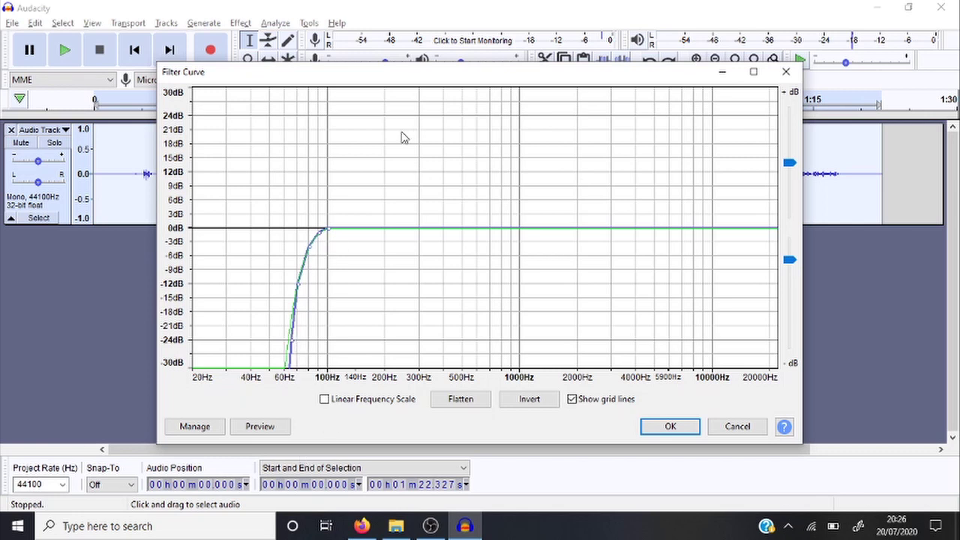
pyautogui.click(200, 427)
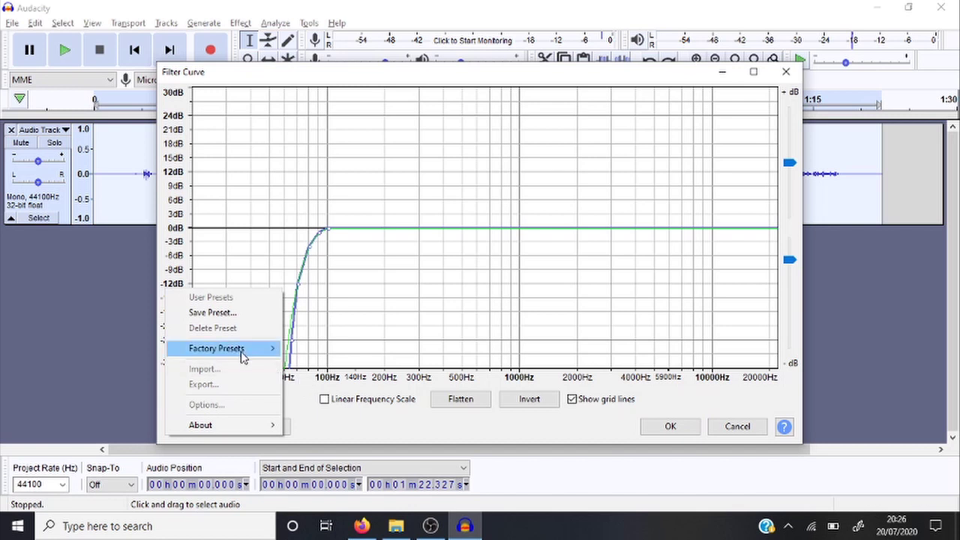
pyautogui.moveTo(242, 358)
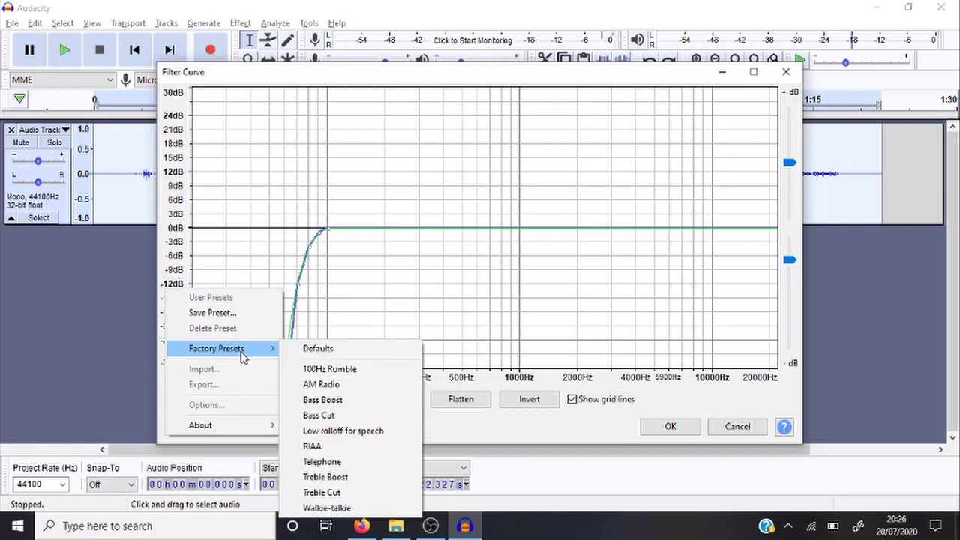
pyautogui.click(331, 434)
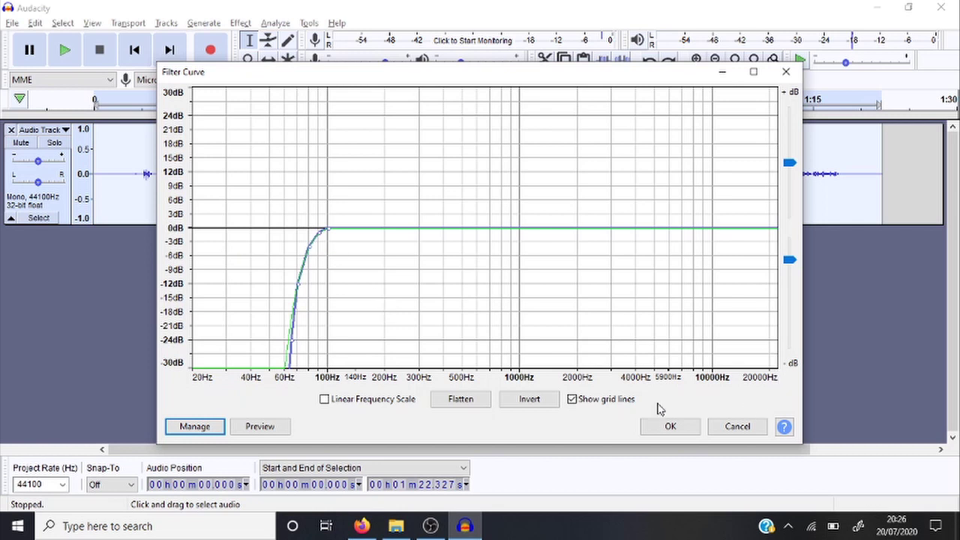
pyautogui.click(672, 428)
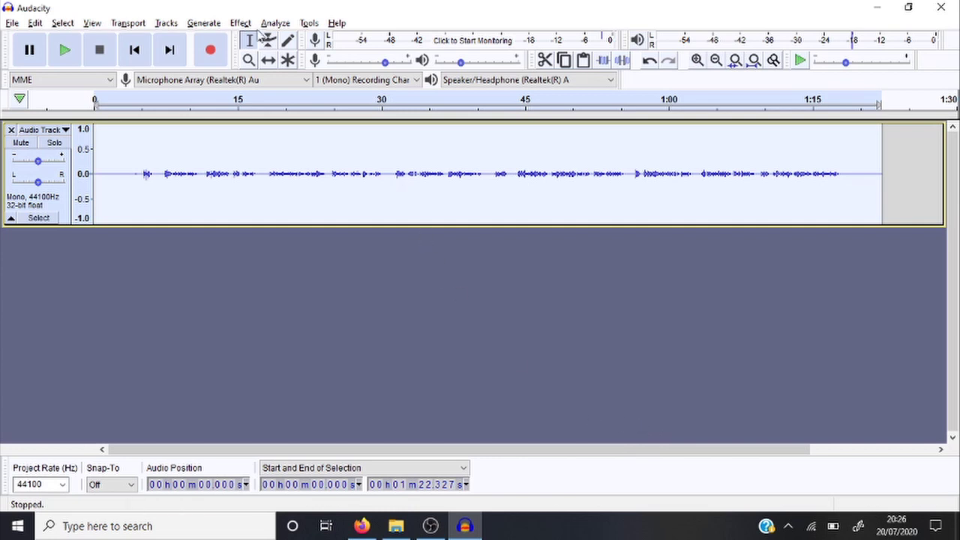
# Apply RMS Normalize to the whole track with a target RMS level of -20.00 dB and stereo channels normalized independently.
pyautogui.click(241, 22)
pyautogui.moveTo(324, 534)
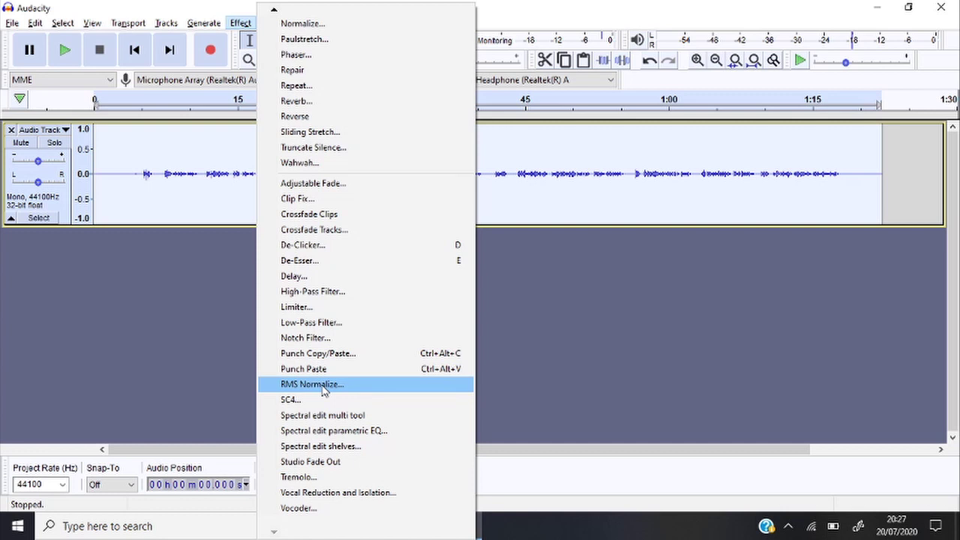
pyautogui.click(324, 385)
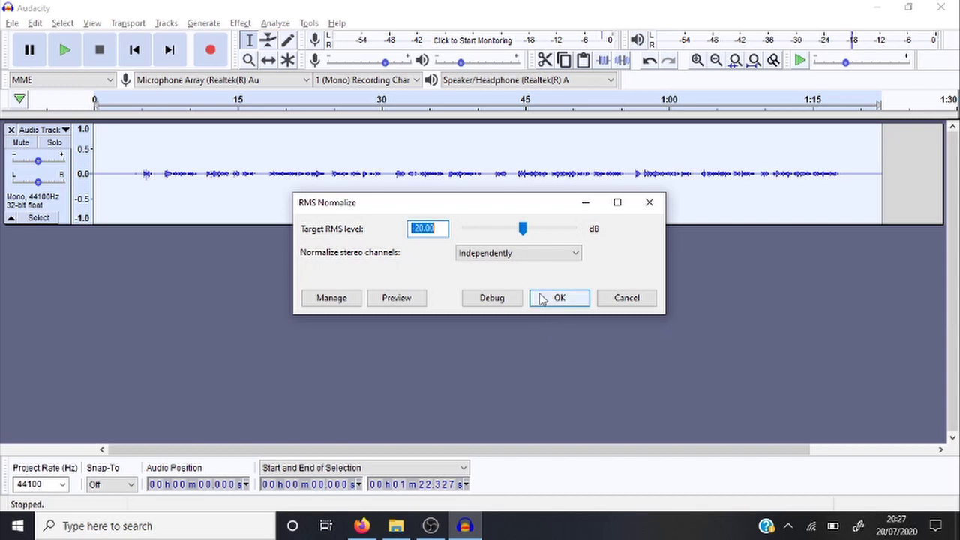
pyautogui.click(517, 235)
pyautogui.click(530, 235)
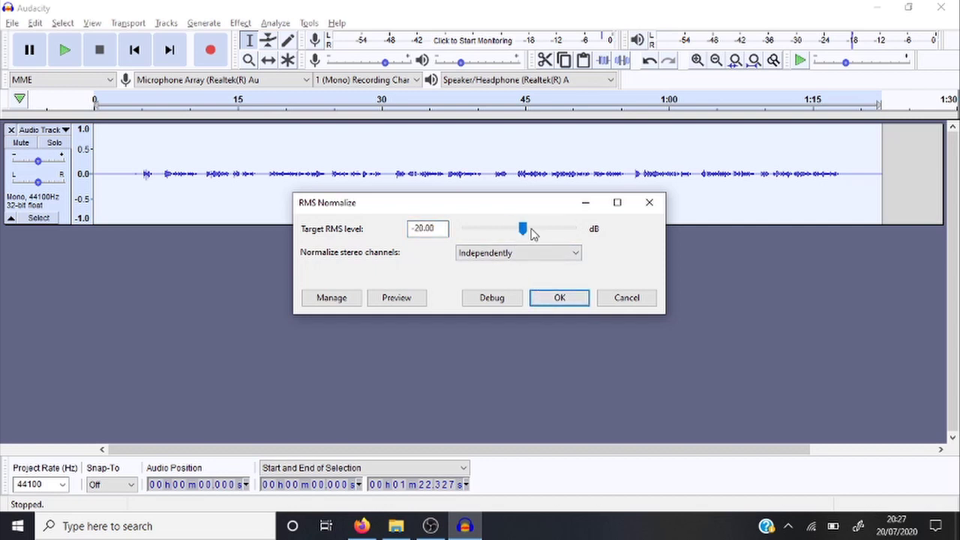
pyautogui.click(543, 234)
pyautogui.click(526, 232)
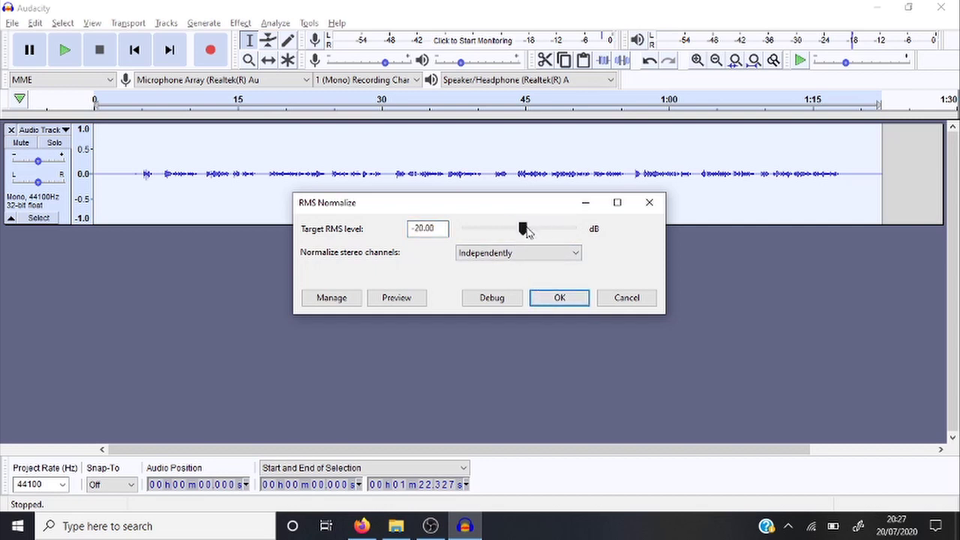
pyautogui.click(575, 302)
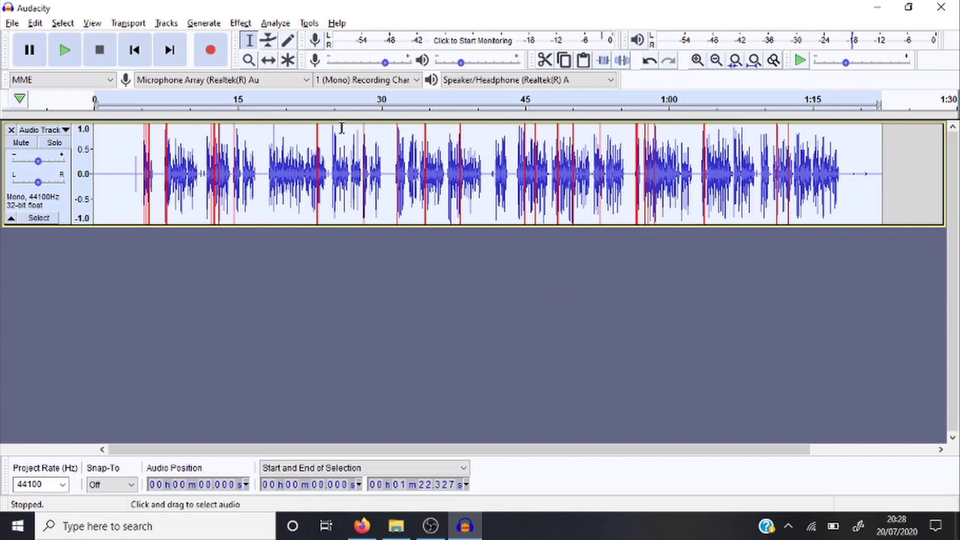
# Apply the Limiter to the whole track with Soft Limit at -3.00 dB, 0.00 dB input gain, 10.00 ms hold and no make-up gain.
pyautogui.click(244, 21)
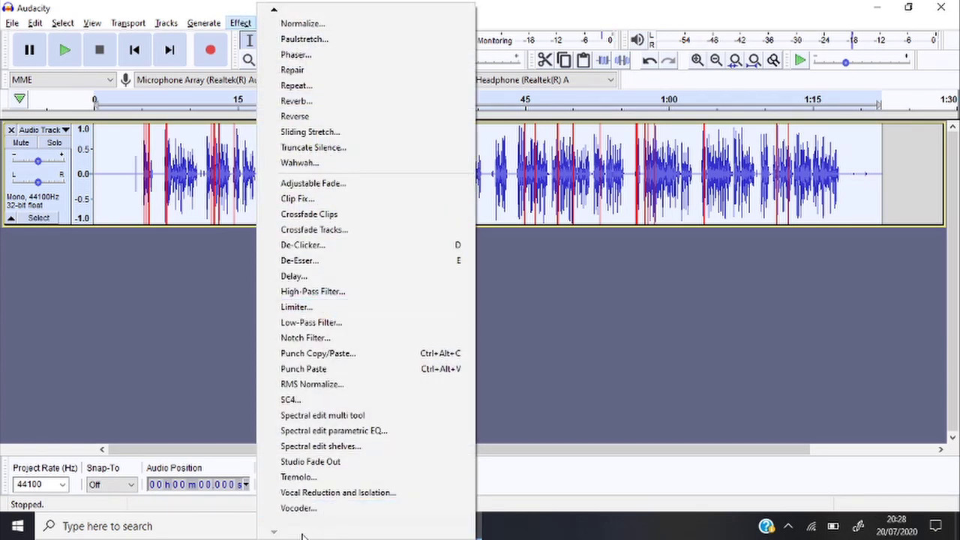
pyautogui.click(296, 307)
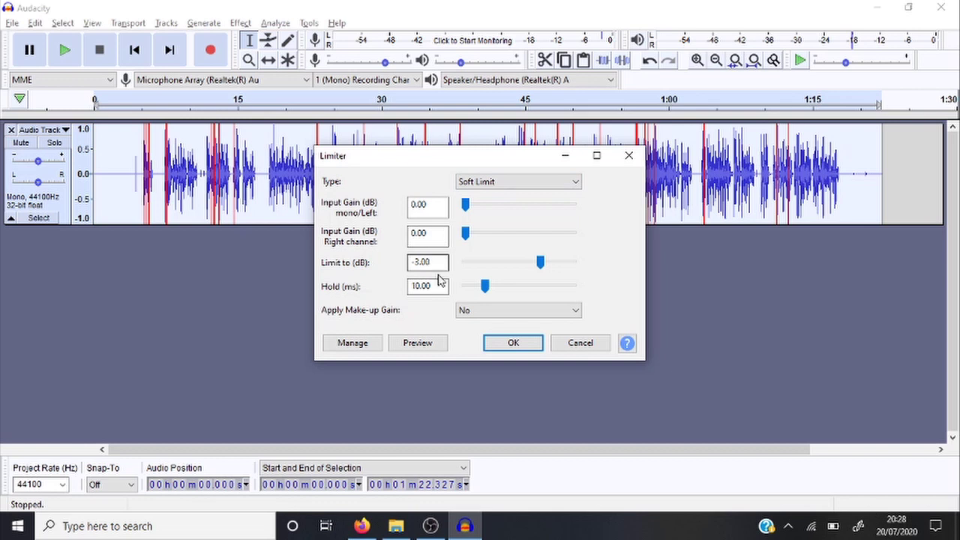
pyautogui.click(499, 350)
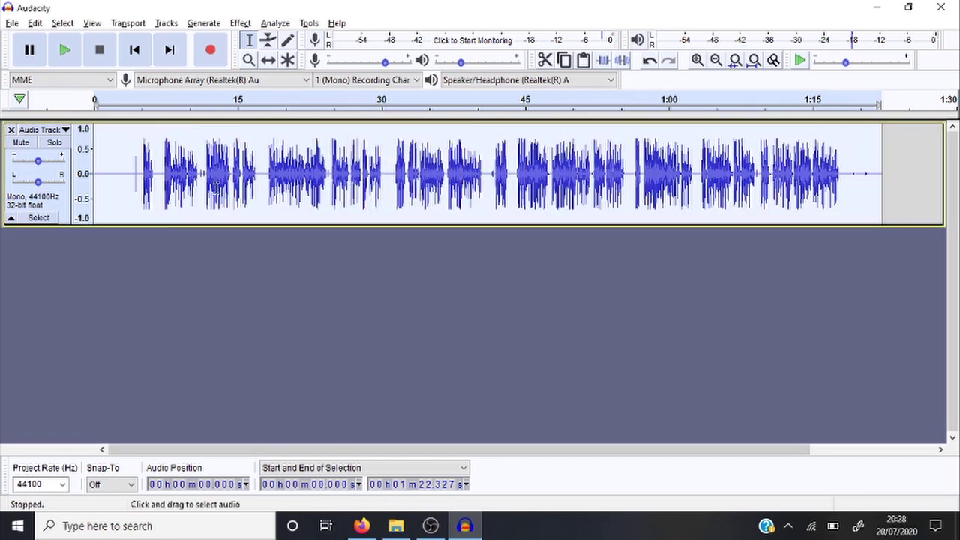
pyautogui.moveTo(129, 174); pyautogui.dragTo(814, 194)
pyautogui.click(706, 287)
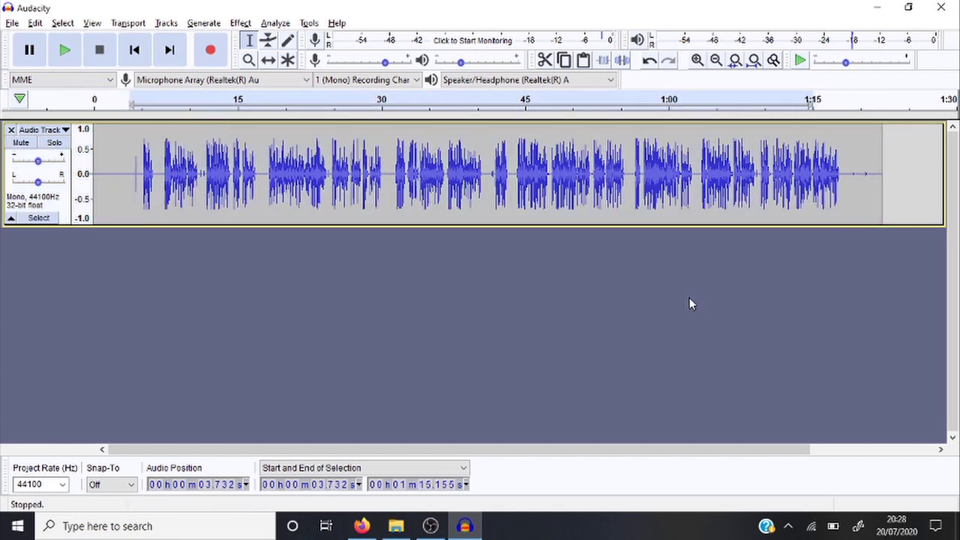
pyautogui.press('Delete')
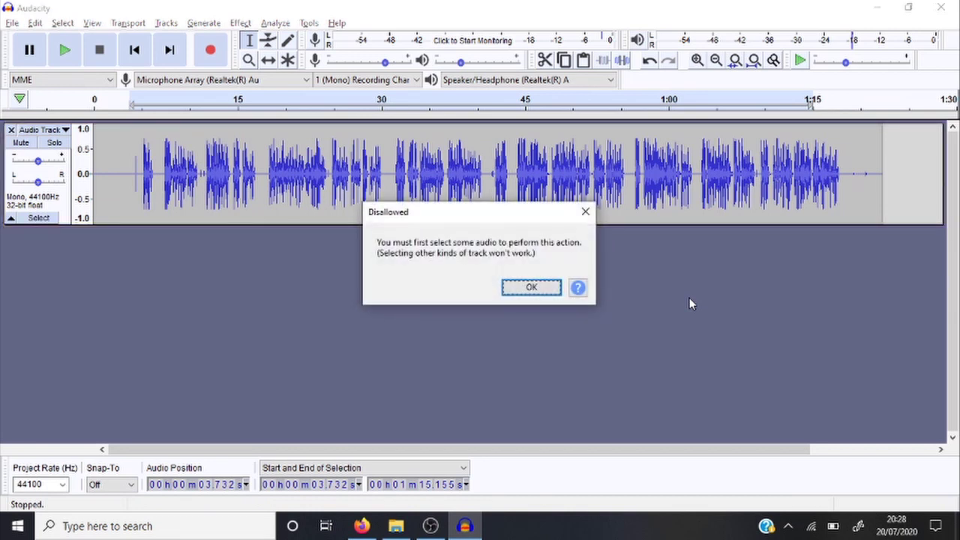
pyautogui.click(532, 289)
# Run ACX Check on the whole track to examine its peak, RMS and noise floor levels, and close the report.
pyautogui.hotkey('ctrl', 'a')
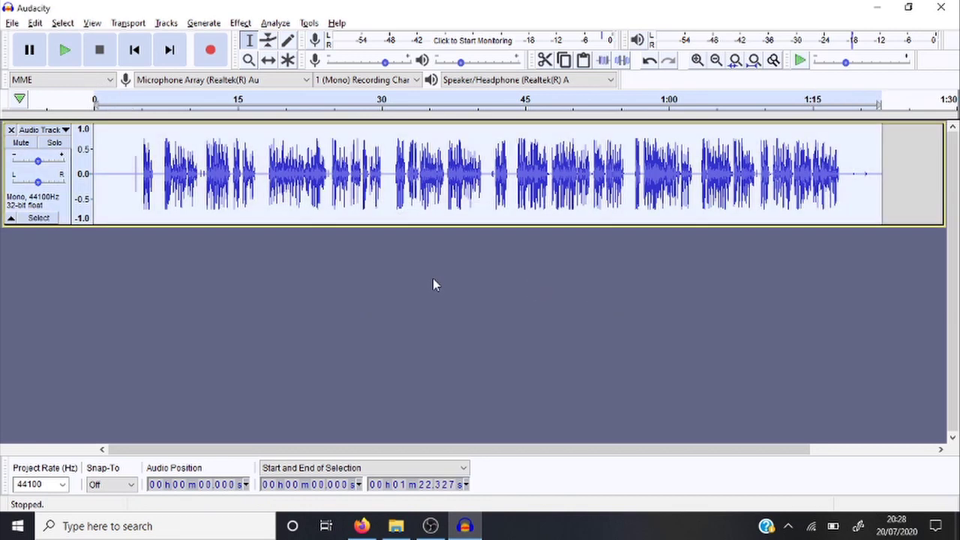
pyautogui.hotkey('ctrl', 'shift', 'r')
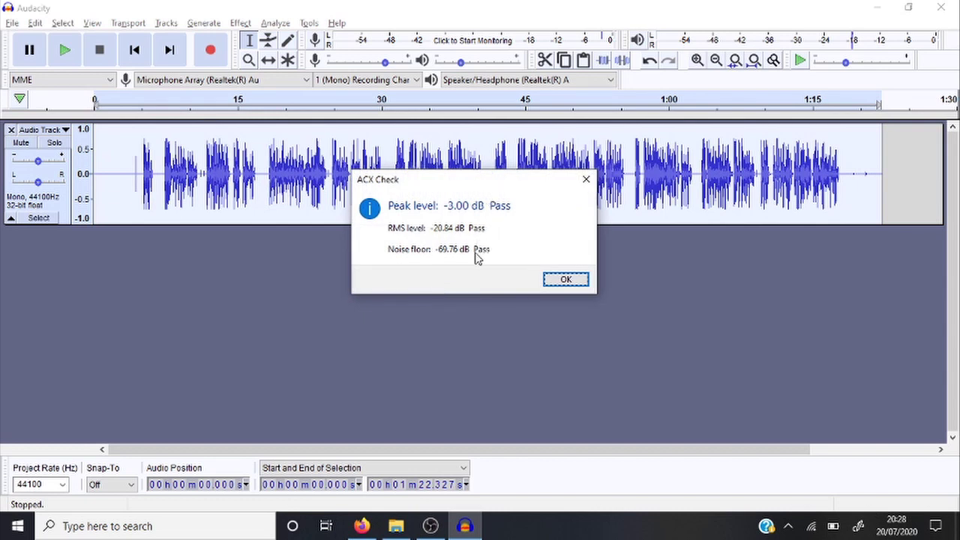
pyautogui.click(551, 280)
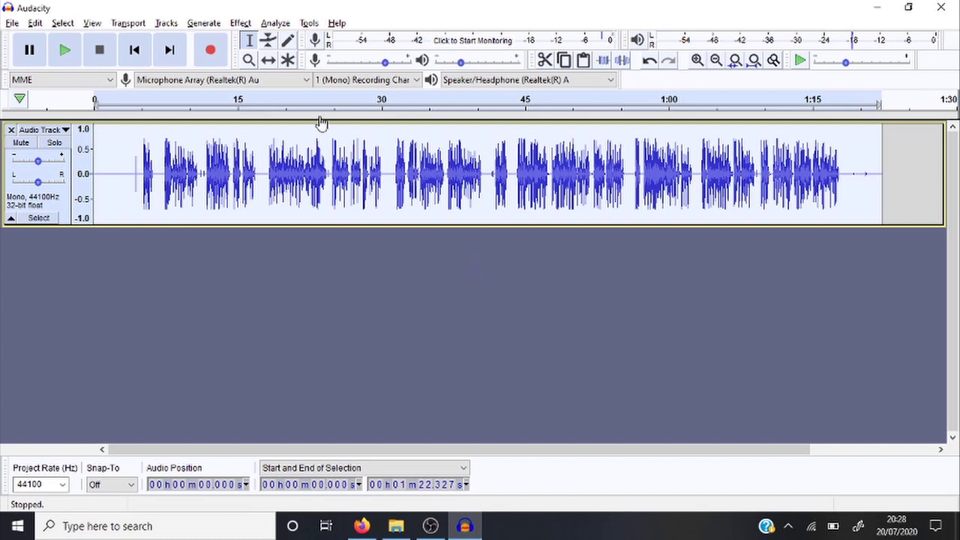
# Enable the new Classic Filters plug-in in the plug-in manager and review the plug-in list before confirming.
pyautogui.click(317, 29)
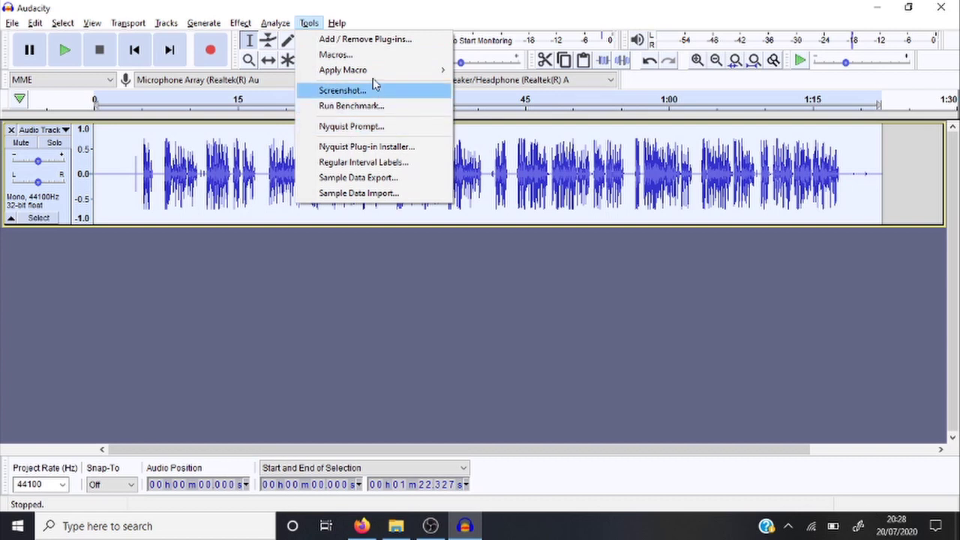
pyautogui.click(356, 41)
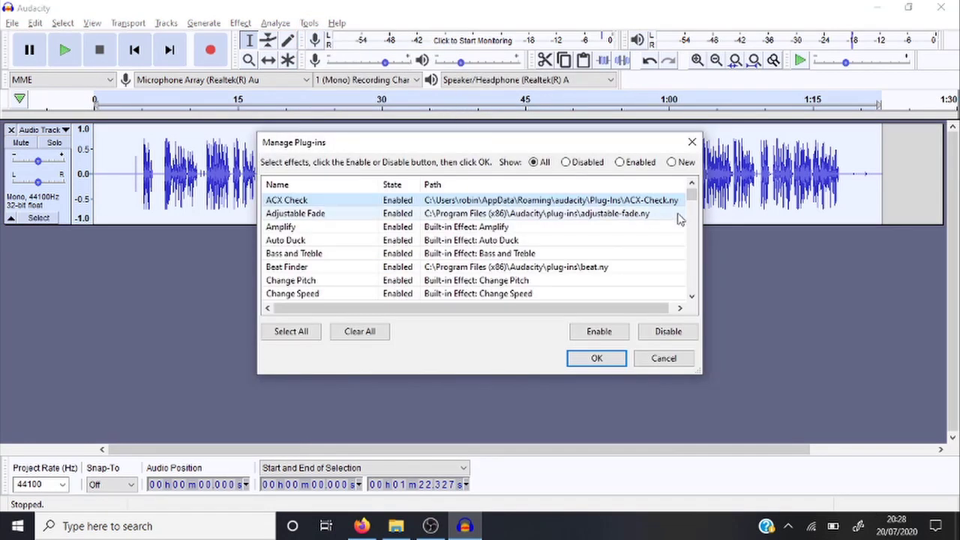
pyautogui.click(672, 164)
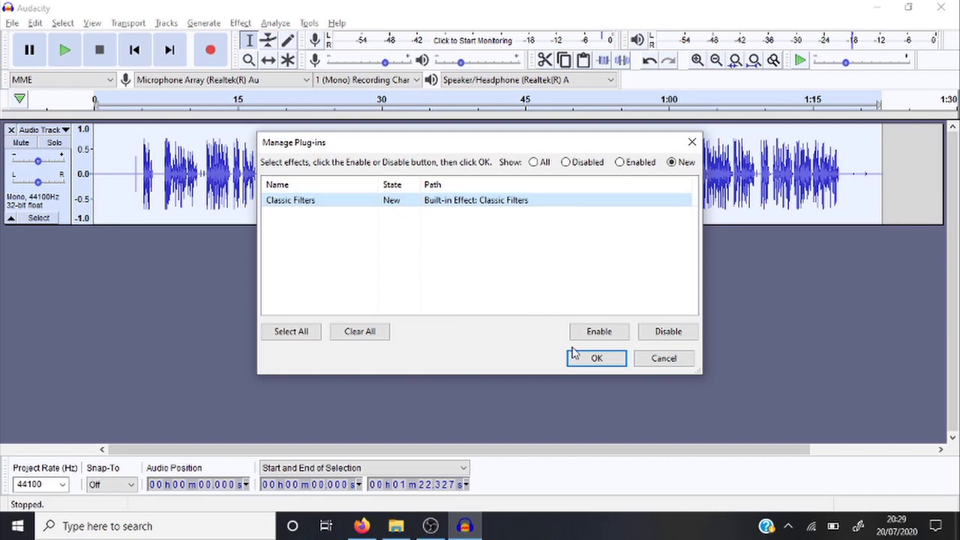
pyautogui.click(598, 334)
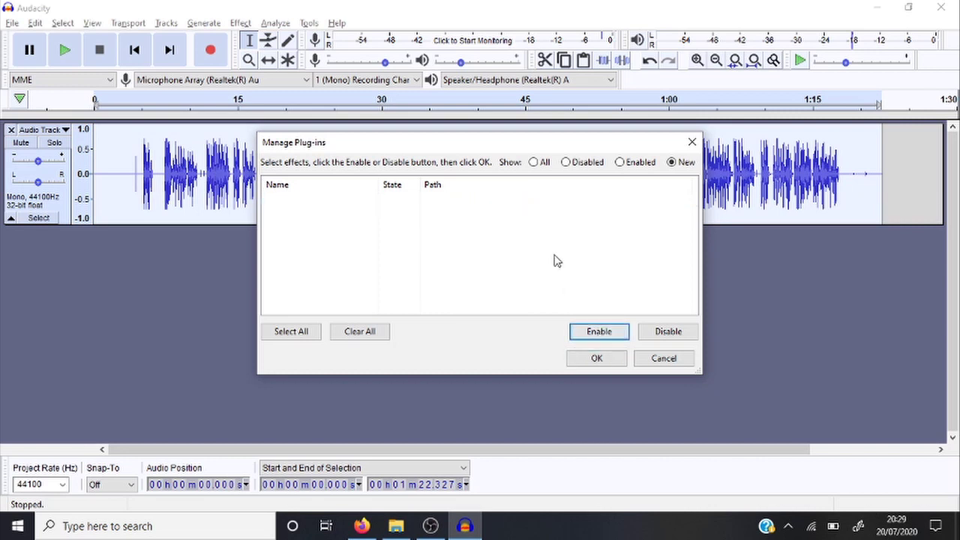
pyautogui.click(647, 163)
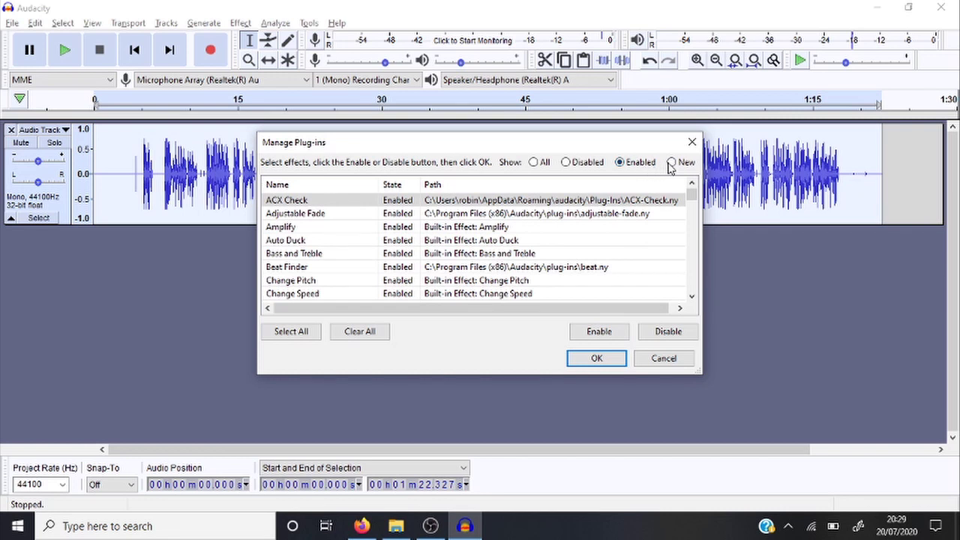
pyautogui.click(673, 163)
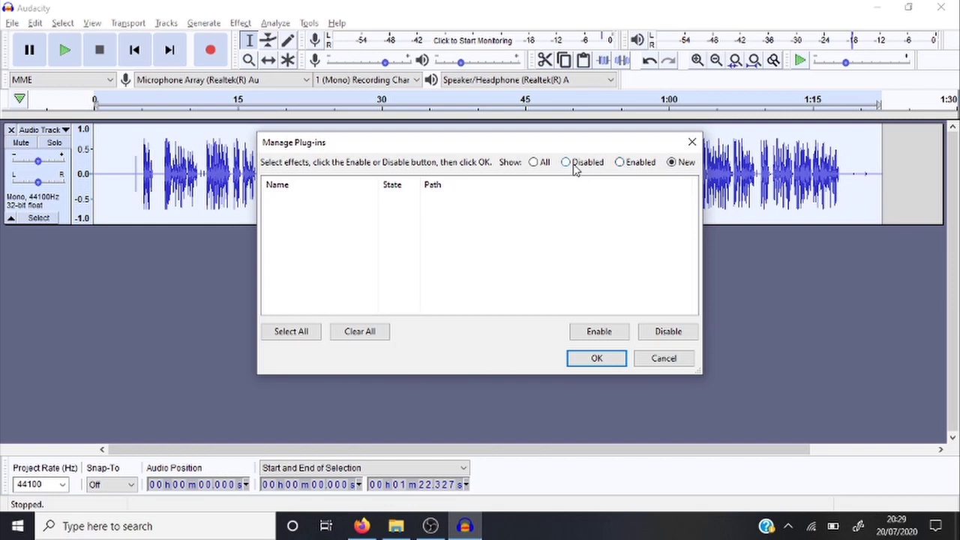
pyautogui.click(534, 162)
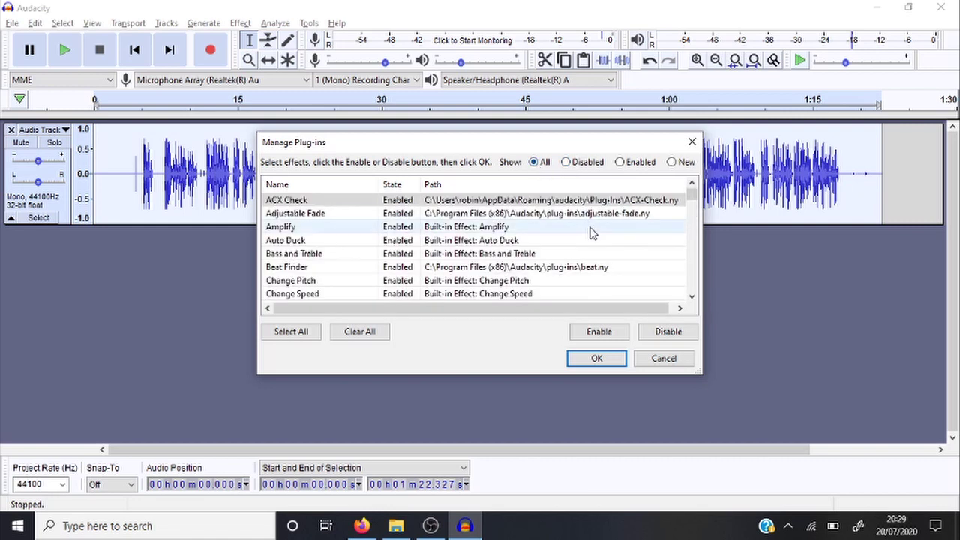
pyautogui.click(597, 360)
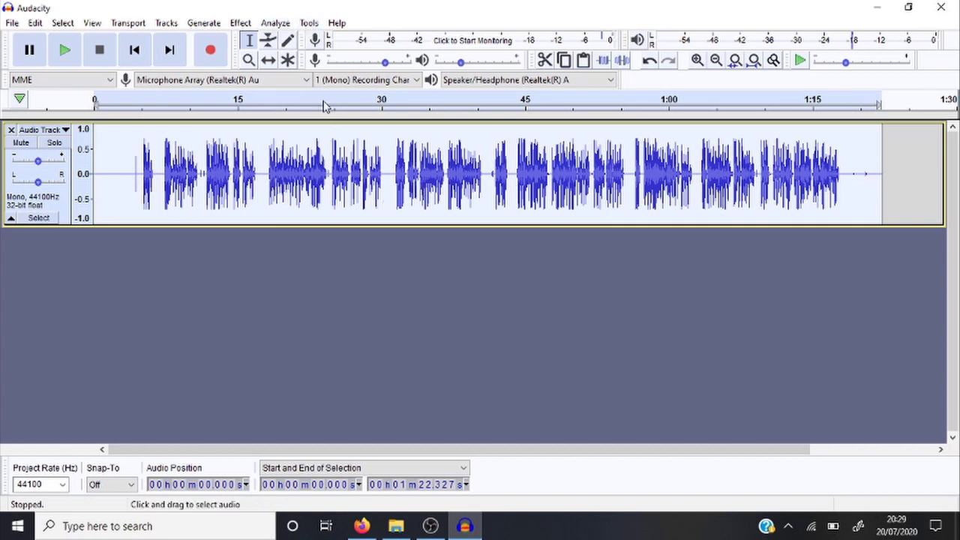
# Create a new macro named ACXFX2 in the macro manager.
pyautogui.click(308, 24)
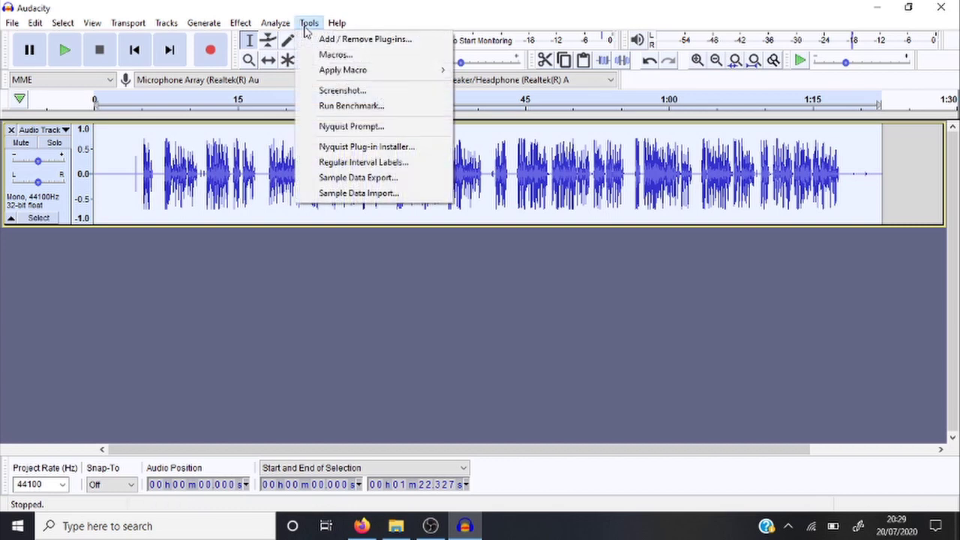
pyautogui.click(342, 58)
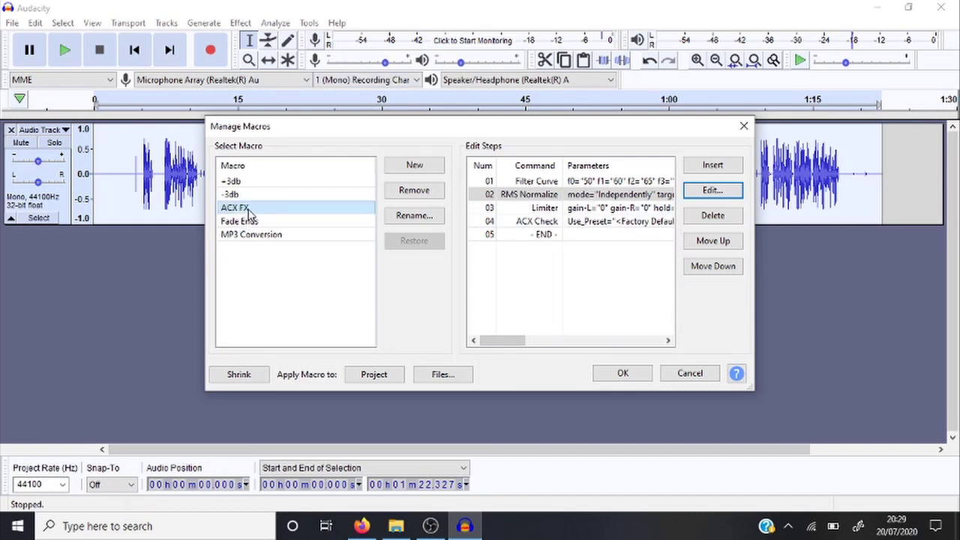
pyautogui.click(300, 284)
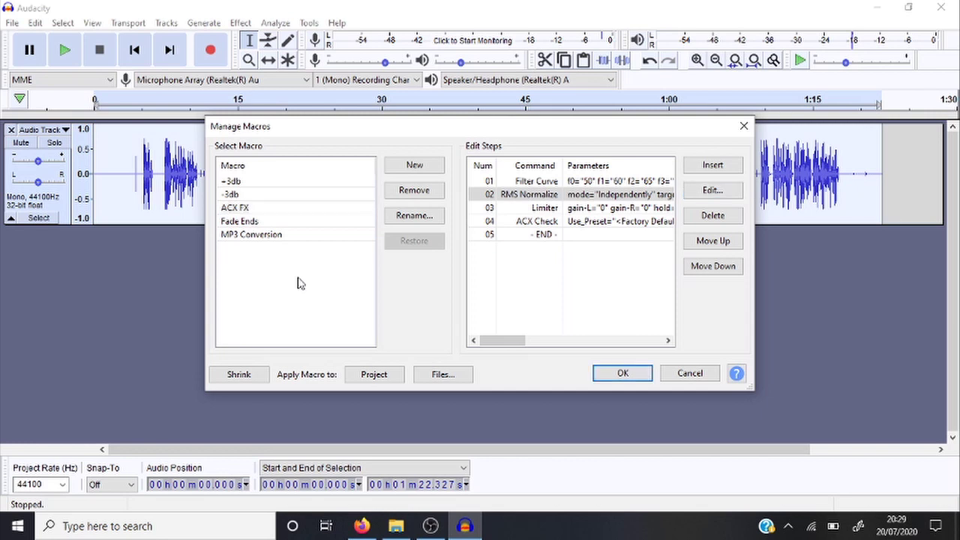
pyautogui.click(428, 167)
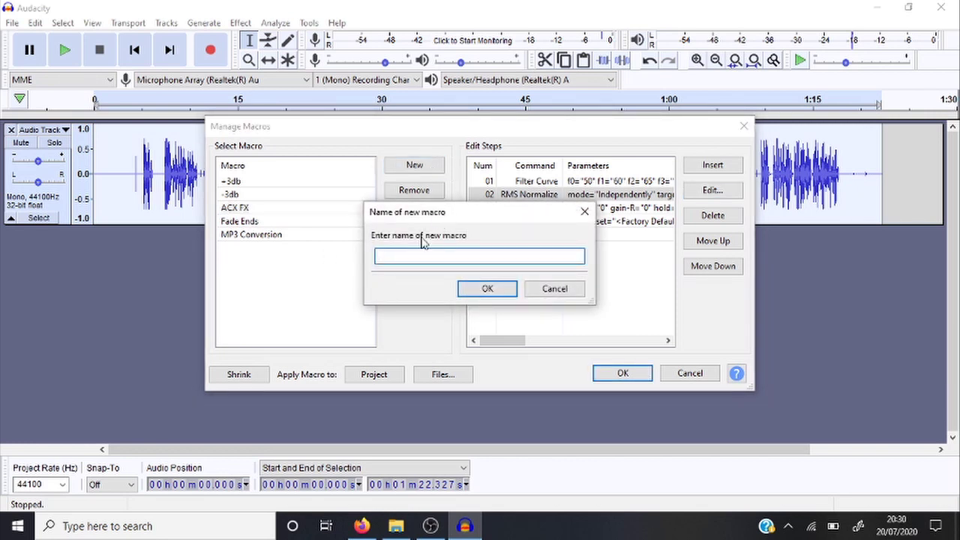
pyautogui.write('ACXFX2')
pyautogui.click(489, 290)
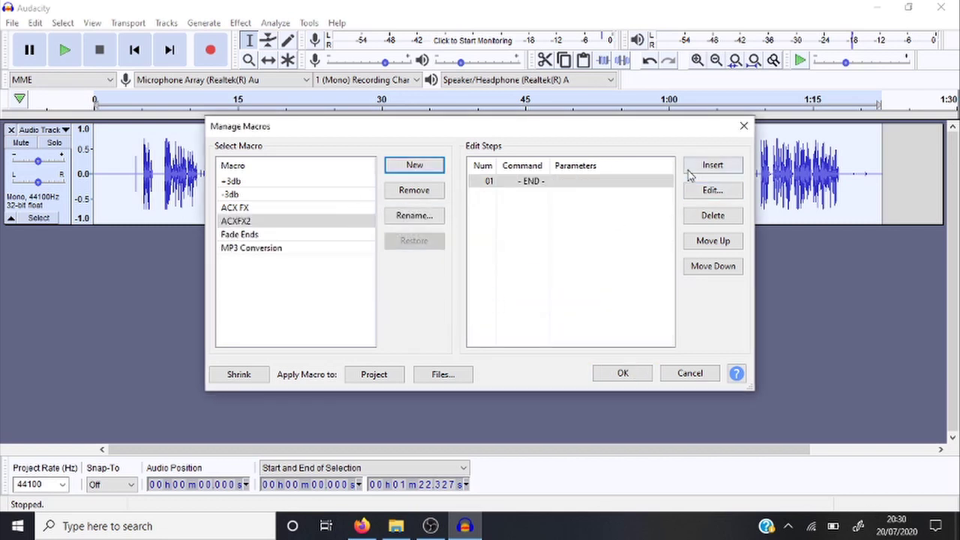
# Start inserting a command into the ACXFX2 macro, choosing Filter Curve and opening its parameters for editing.
pyautogui.click(711, 166)
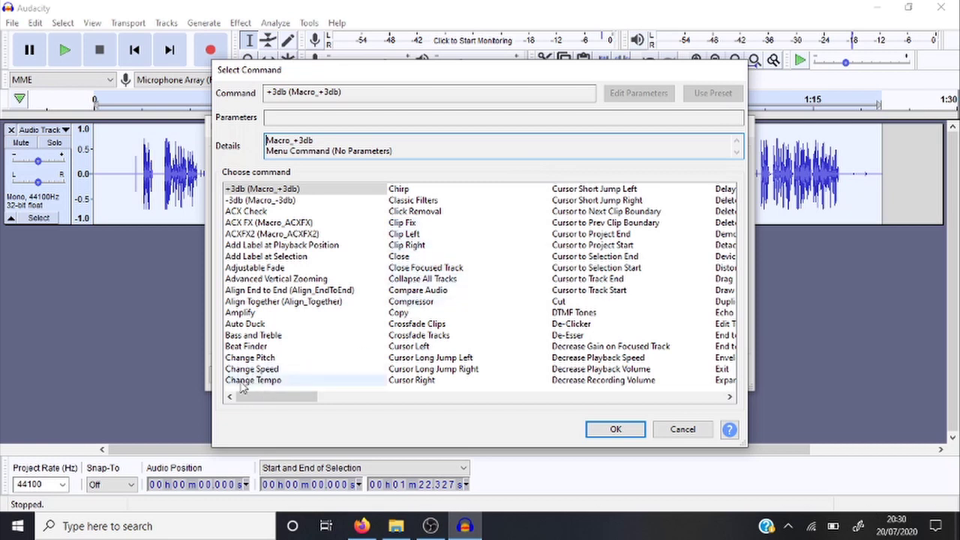
pyautogui.moveTo(271, 404); pyautogui.dragTo(327, 402)
pyautogui.click(572, 315)
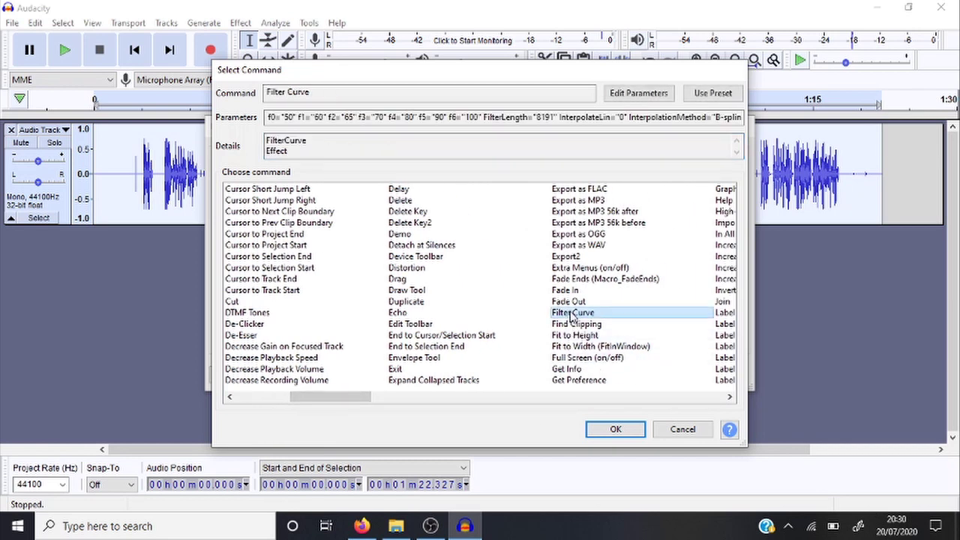
pyautogui.click(629, 96)
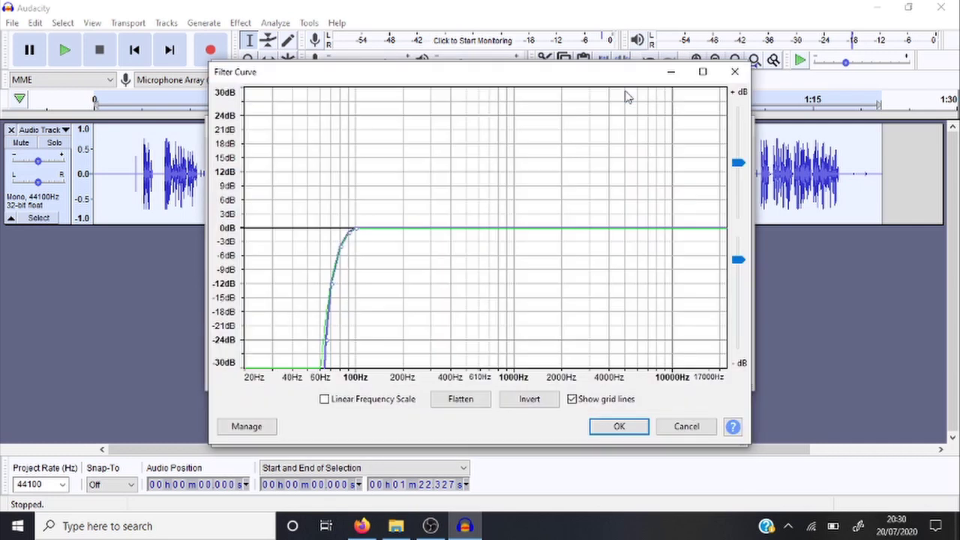
pyautogui.click(264, 429)
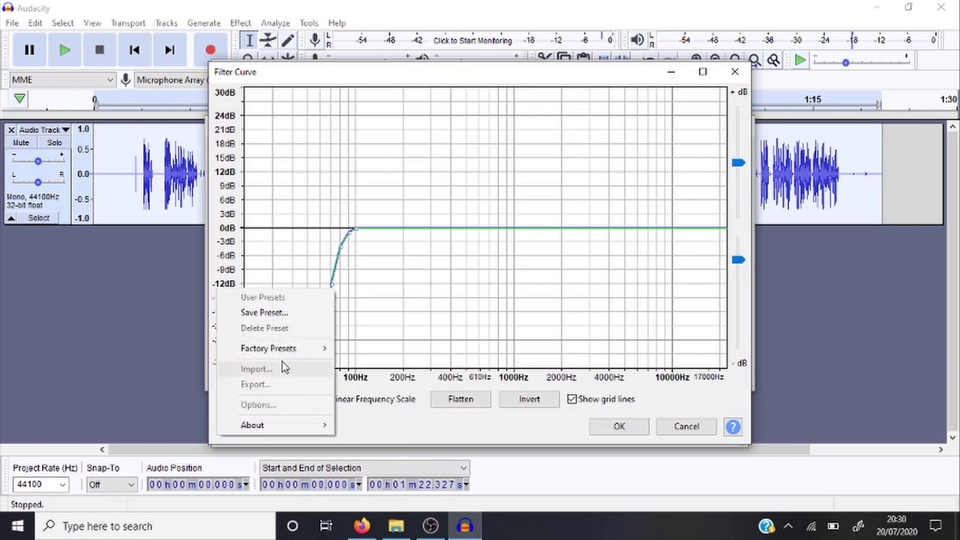
pyautogui.moveTo(286, 350)
pyautogui.click(560, 331)
pyautogui.click(559, 331)
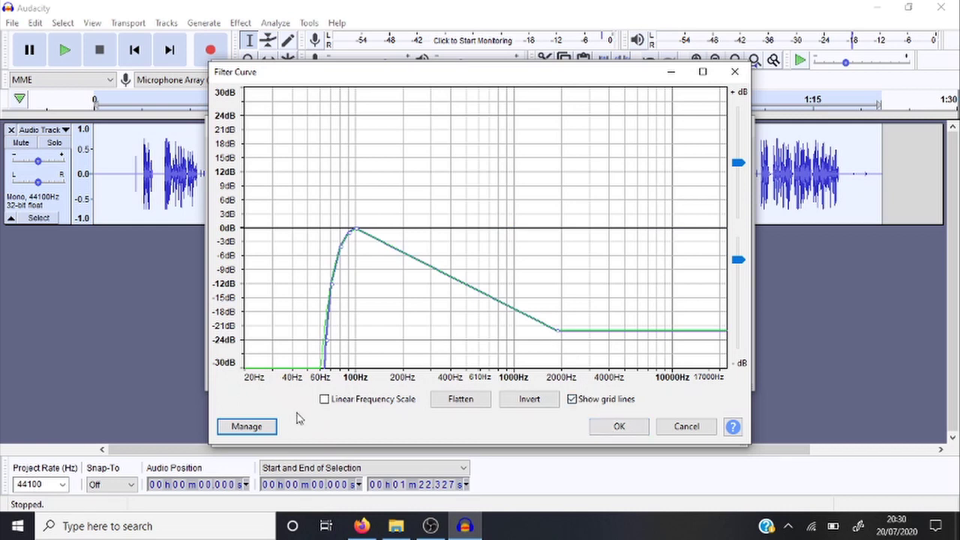
# Load the factory preset Low rolloff for speech into the macro's Filter Curve command and accept its parameters.
pyautogui.click(271, 423)
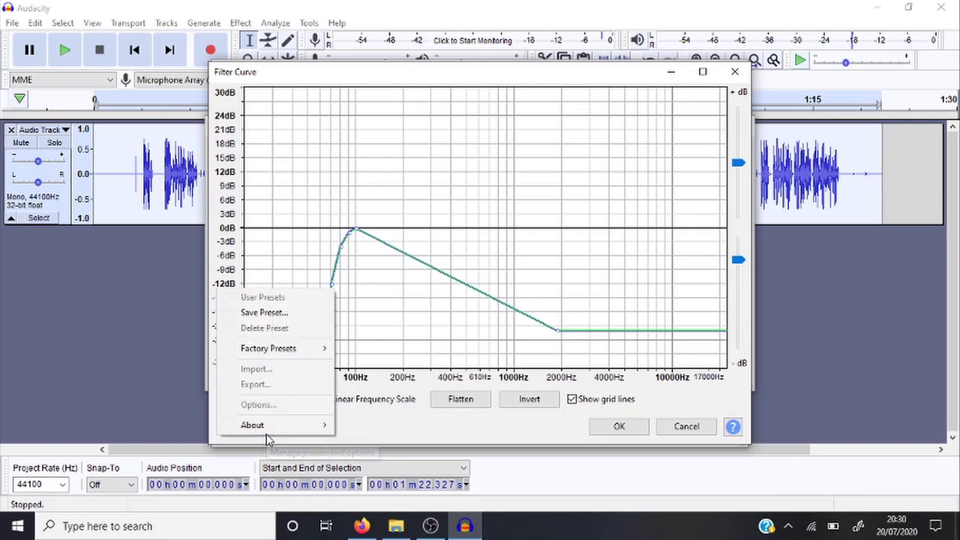
pyautogui.moveTo(259, 350)
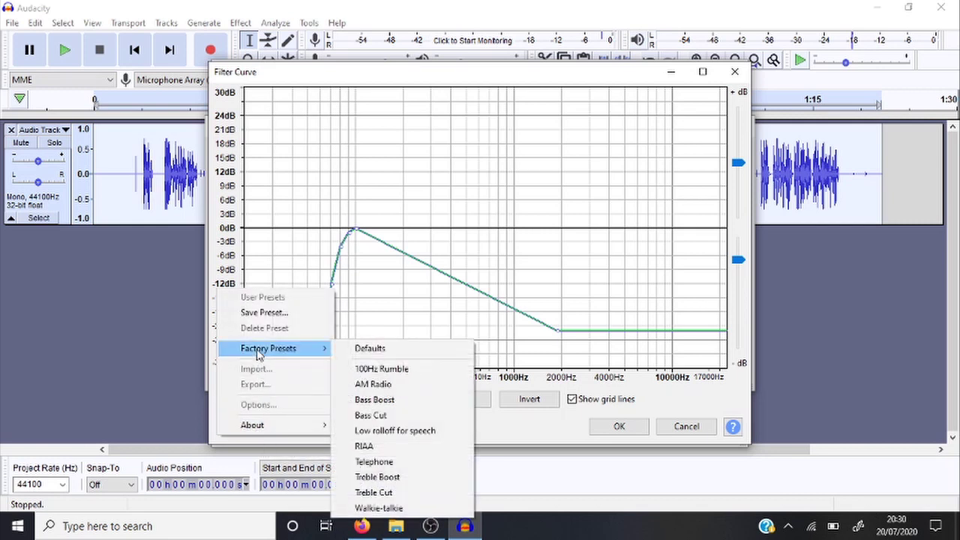
pyautogui.click(377, 432)
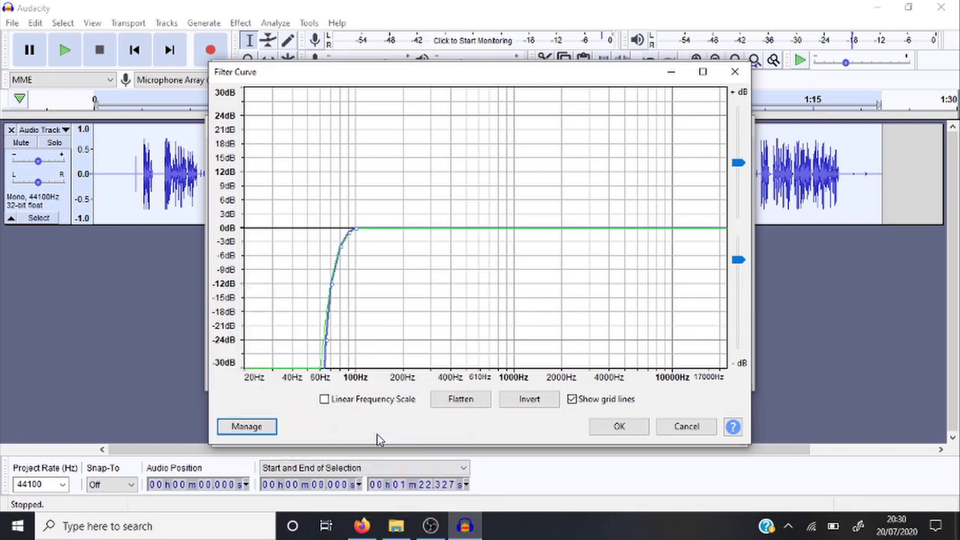
pyautogui.click(620, 427)
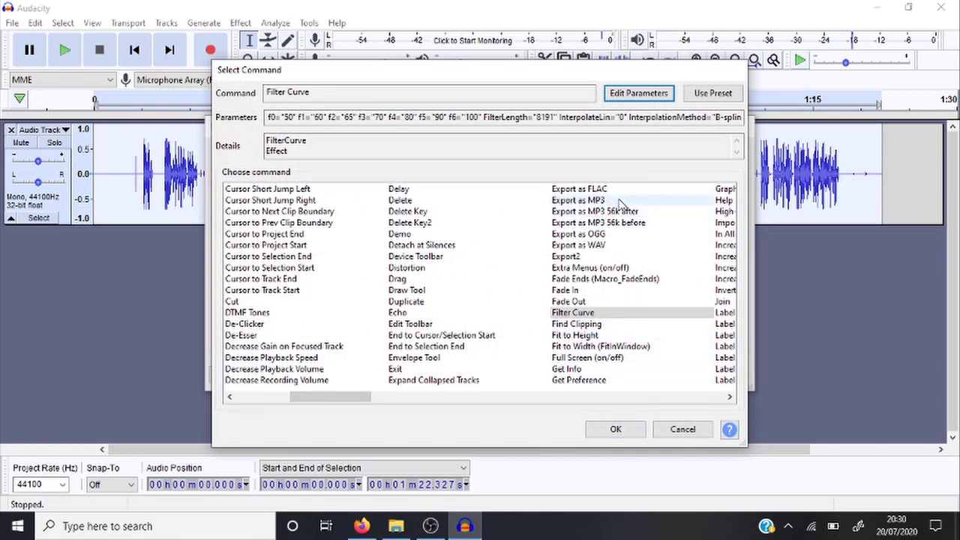
# Accept the Filter Curve command in the ACXFX2 macro and insert RMS Normalize as the second command.
pyautogui.click(615, 429)
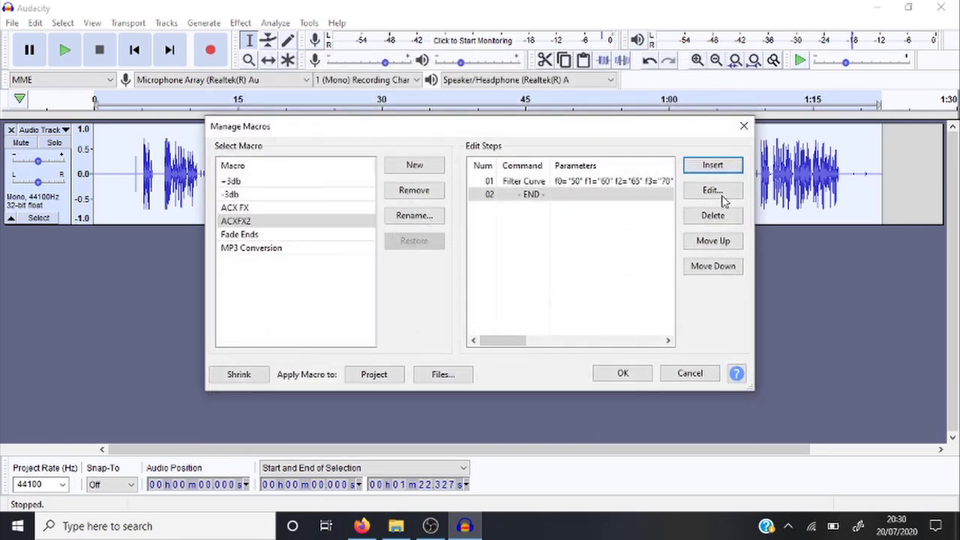
pyautogui.click(714, 171)
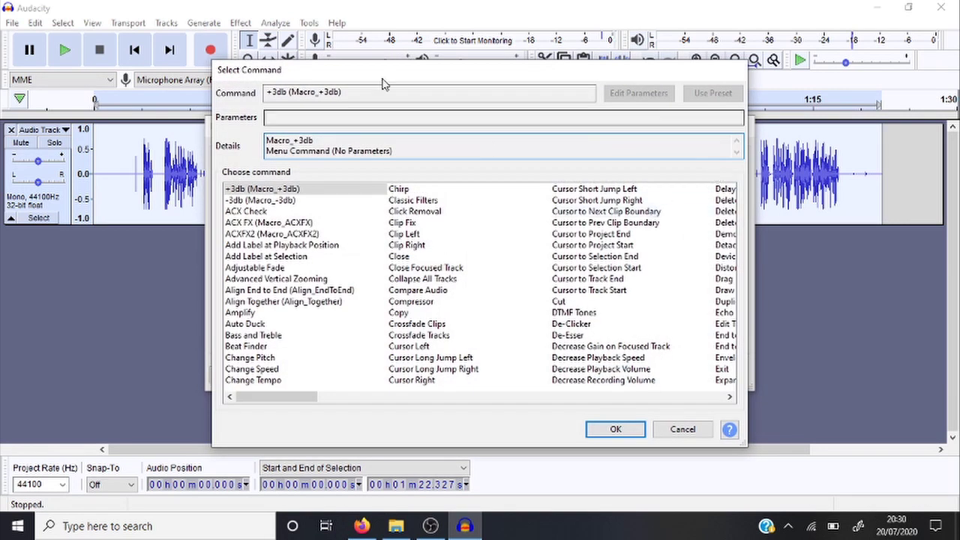
pyautogui.click(577, 398)
pyautogui.click(577, 398)
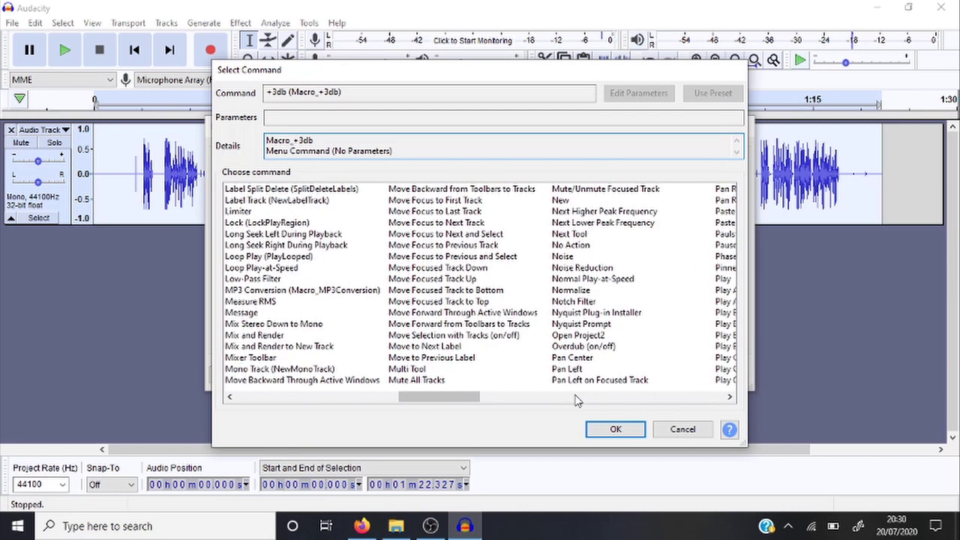
pyautogui.click(578, 398)
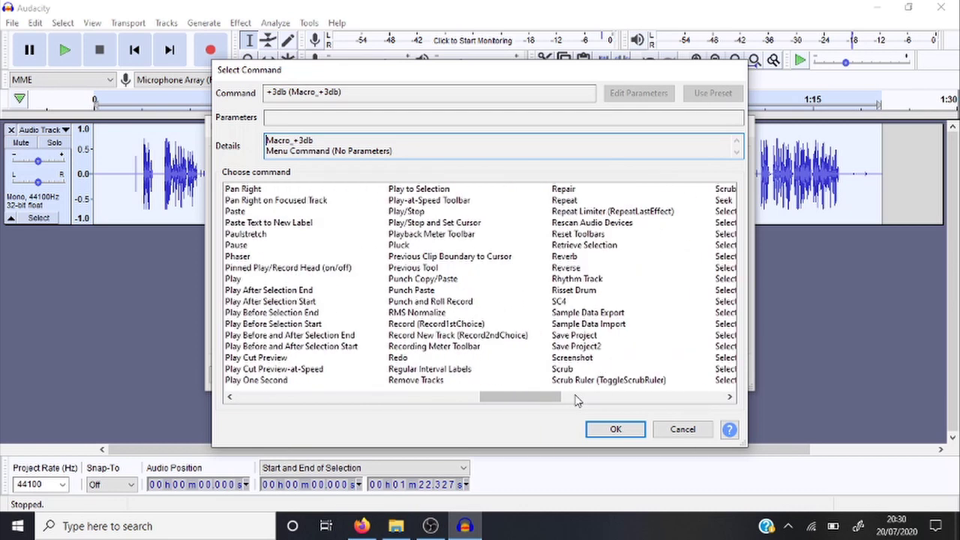
pyautogui.click(447, 314)
pyautogui.click(620, 428)
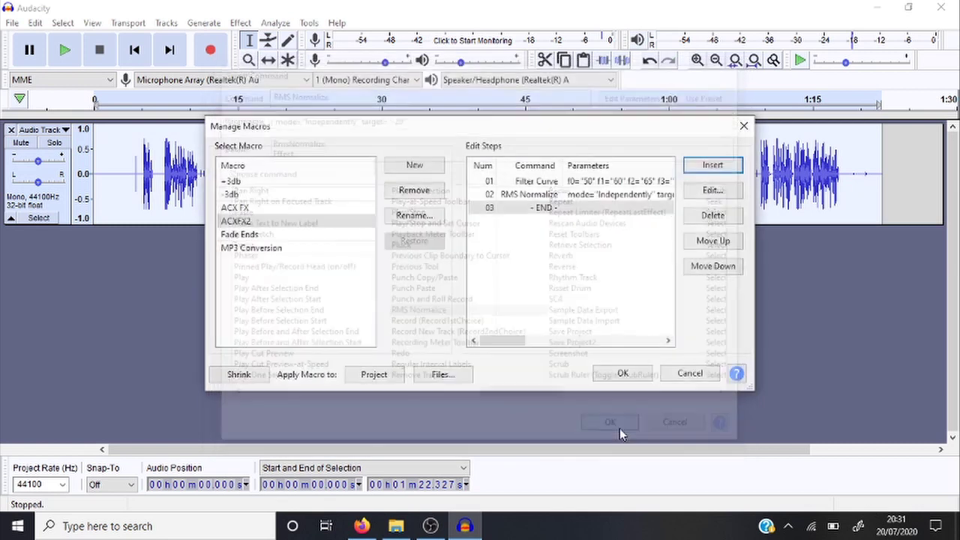
# Insert a Limiter command into the macro with Soft Limit, limit to -3 dB, 10 ms hold and no make-up gain.
pyautogui.click(698, 169)
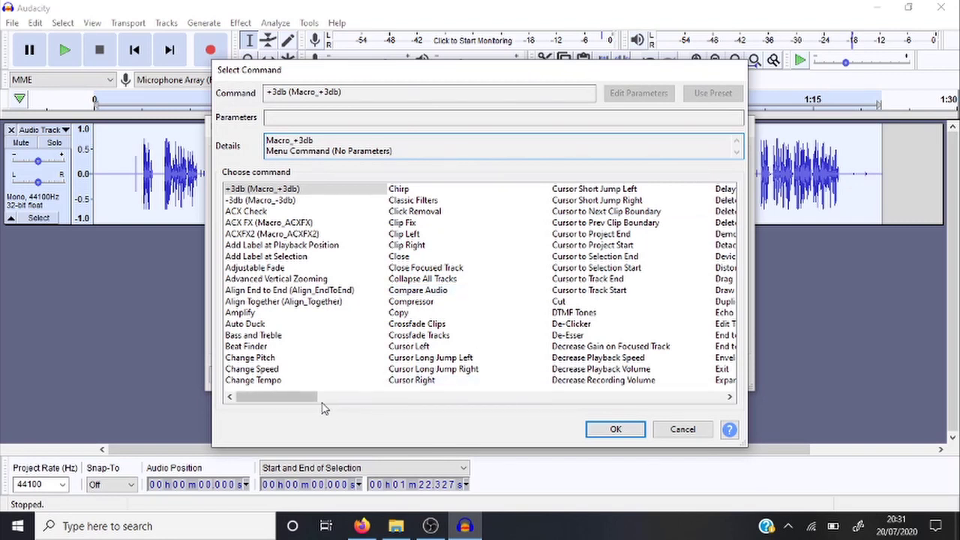
pyautogui.moveTo(306, 405); pyautogui.dragTo(388, 400)
pyautogui.click(723, 211)
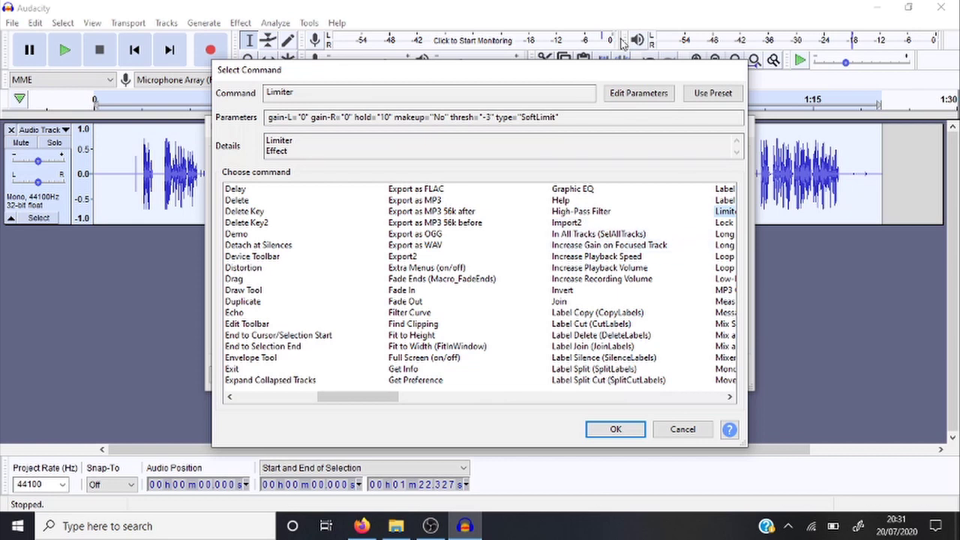
pyautogui.click(625, 94)
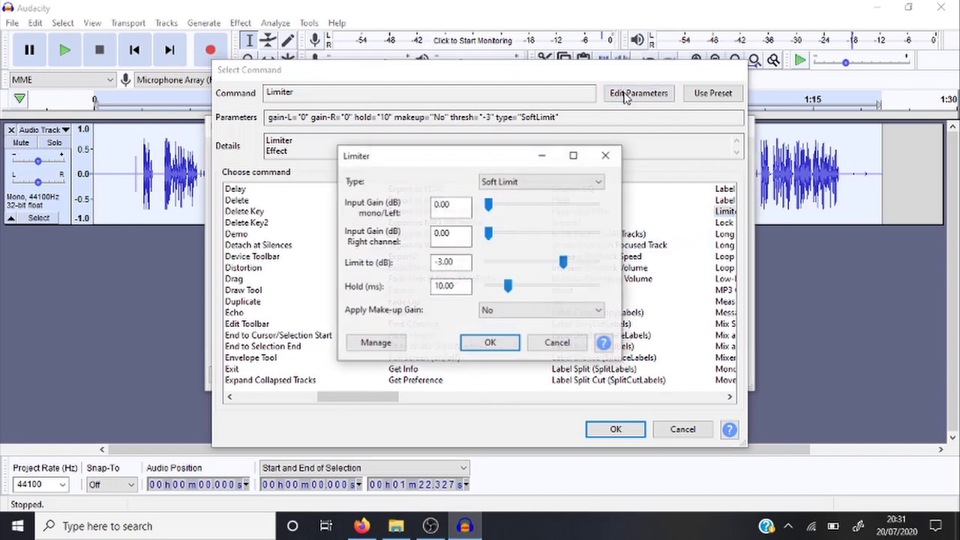
pyautogui.click(484, 343)
pyautogui.click(634, 437)
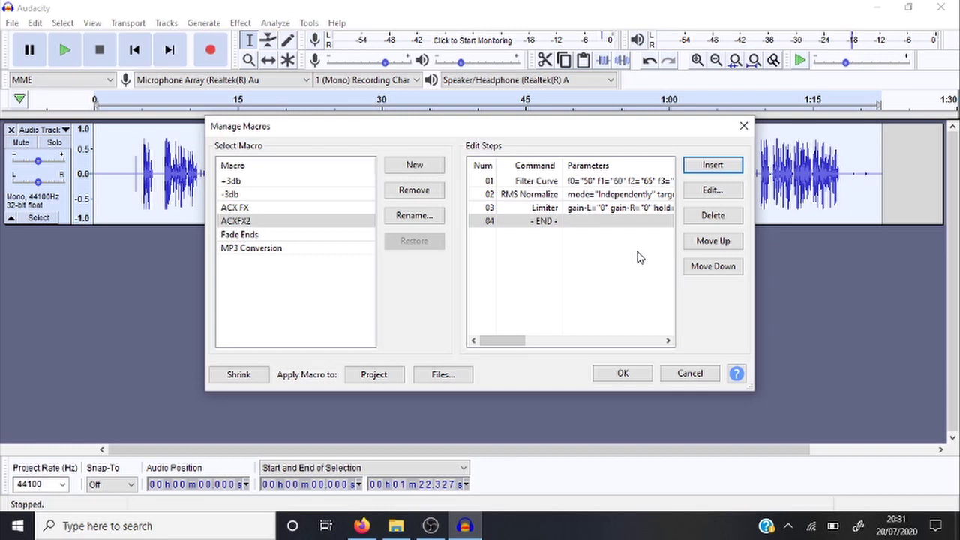
# Insert ACX Check as the last command of the ACXFX2 macro and save the finished macro.
pyautogui.click(715, 168)
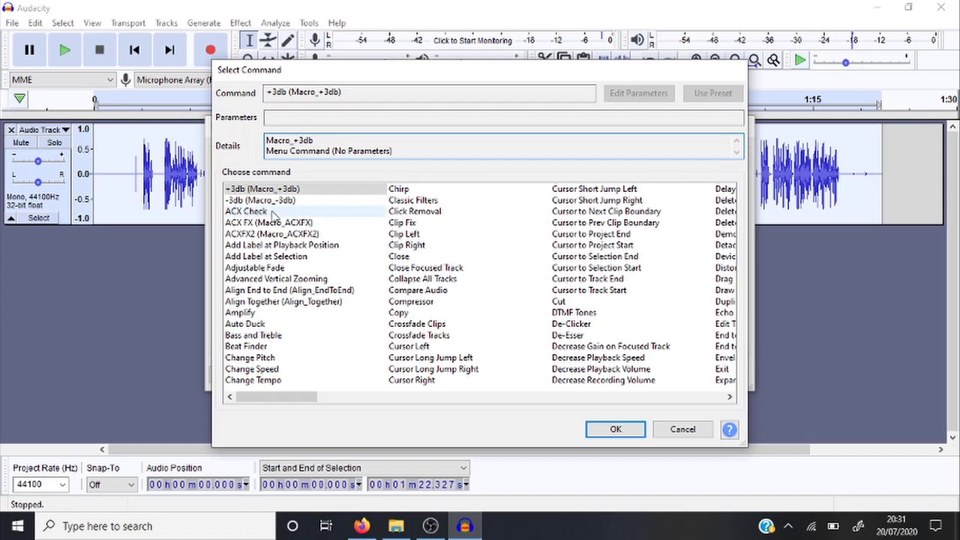
pyautogui.click(274, 212)
pyautogui.click(613, 430)
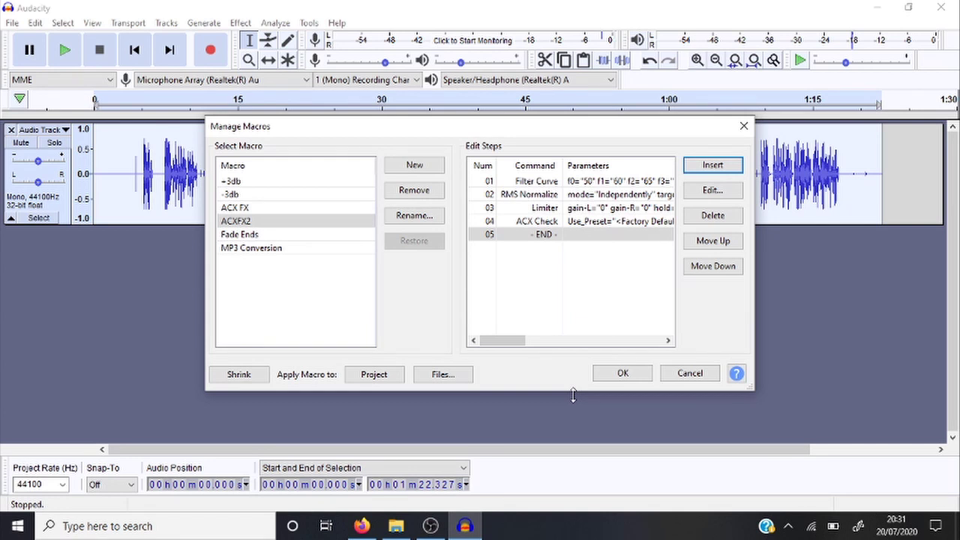
pyautogui.click(623, 374)
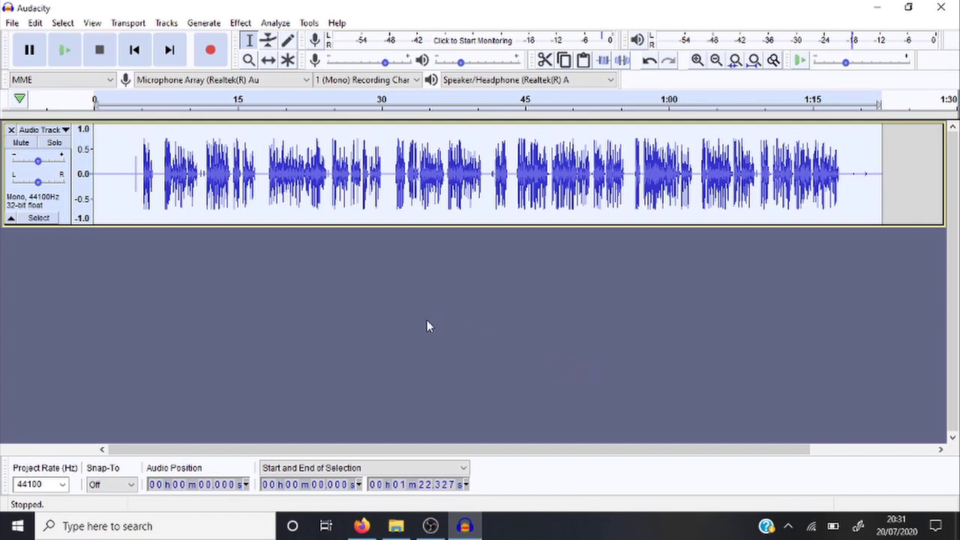
# Open the keyboard preferences, search the key bindings for ACXFX2 and select that macro's entry.
pyautogui.hotkey('ctrl', 'p')
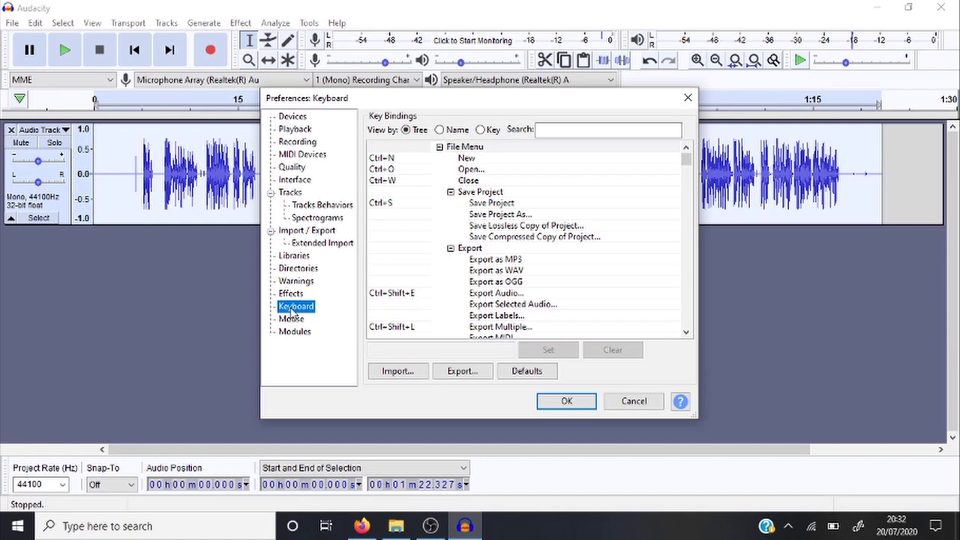
pyautogui.click(553, 131)
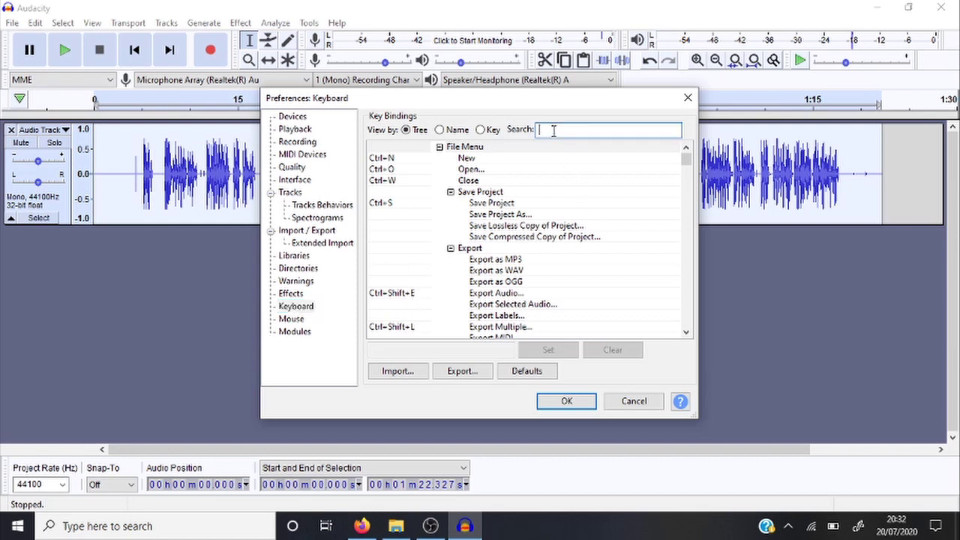
pyautogui.write('ACXFX21')
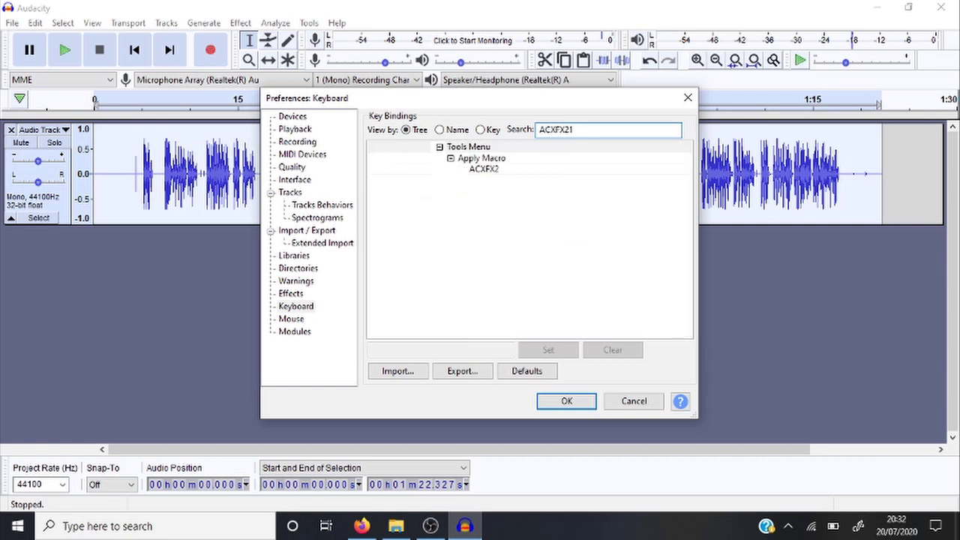
pyautogui.press('BackSpace')
pyautogui.click(495, 176)
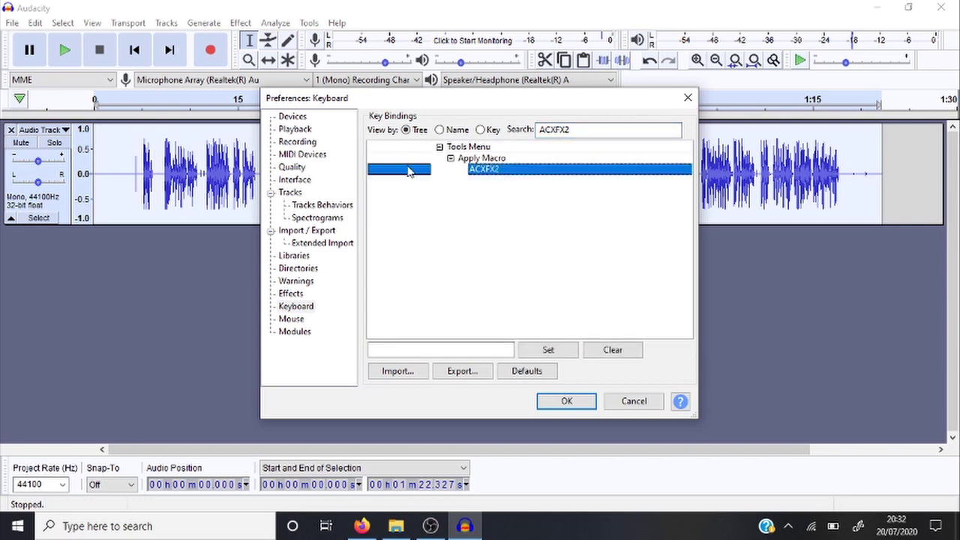
# Try to assign Ctrl+Shift+F to the ACXFX2 macro, decline the reassignment and clear the shortcut entry.
pyautogui.click(425, 349)
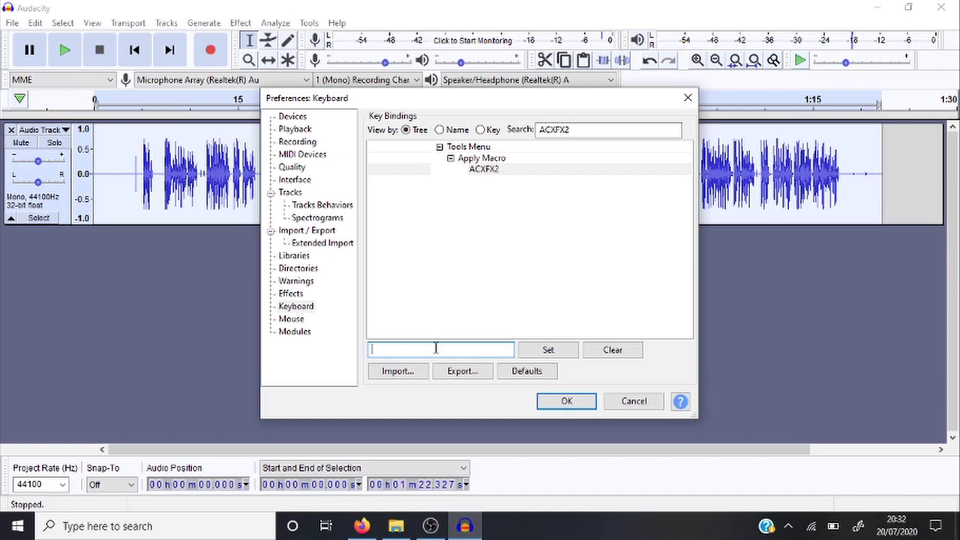
pyautogui.hotkey('ctrl', 'shift', 'f')
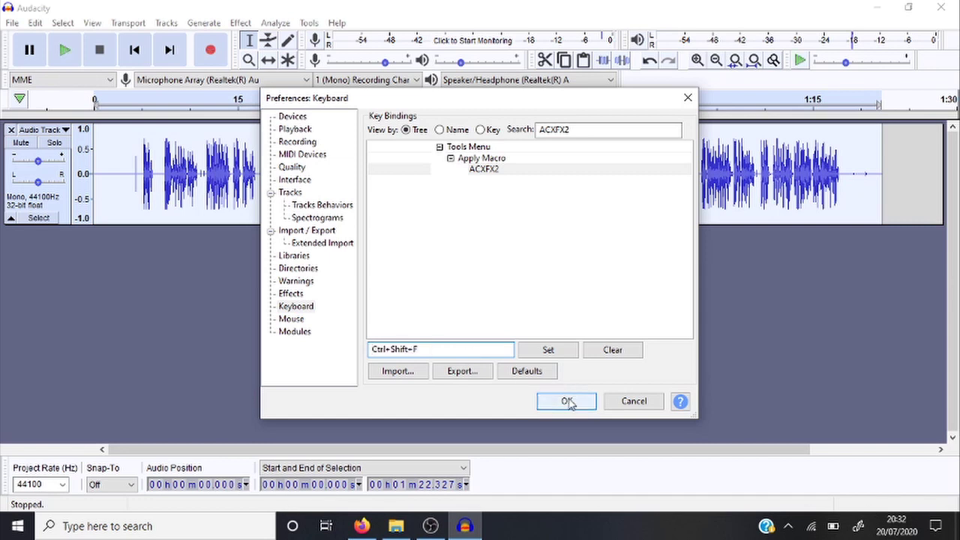
pyautogui.click(549, 350)
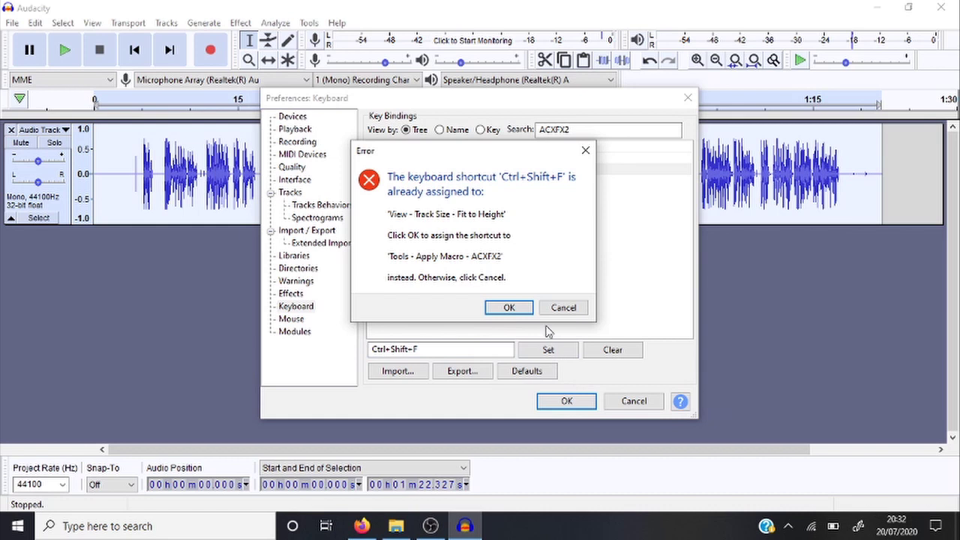
pyautogui.click(564, 308)
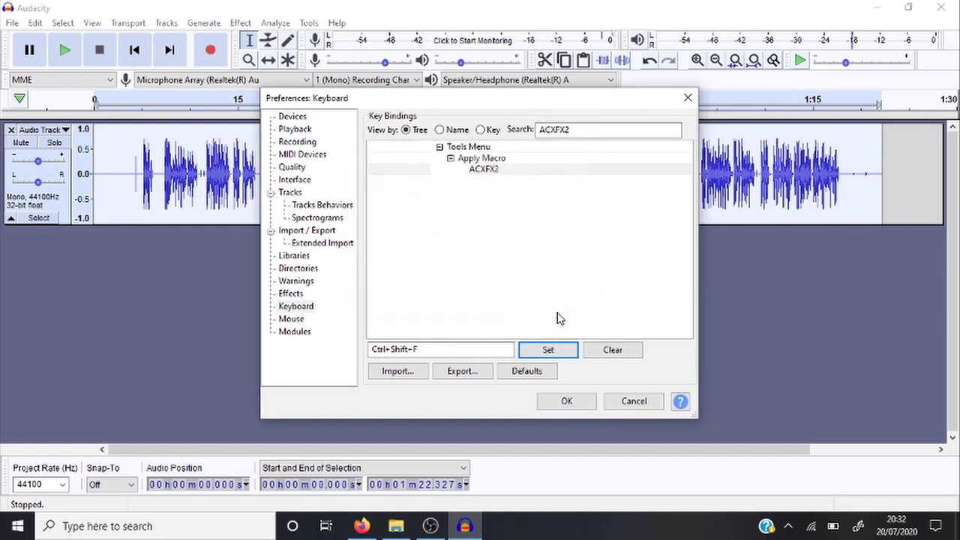
pyautogui.click(449, 347)
pyautogui.press('BackSpace')
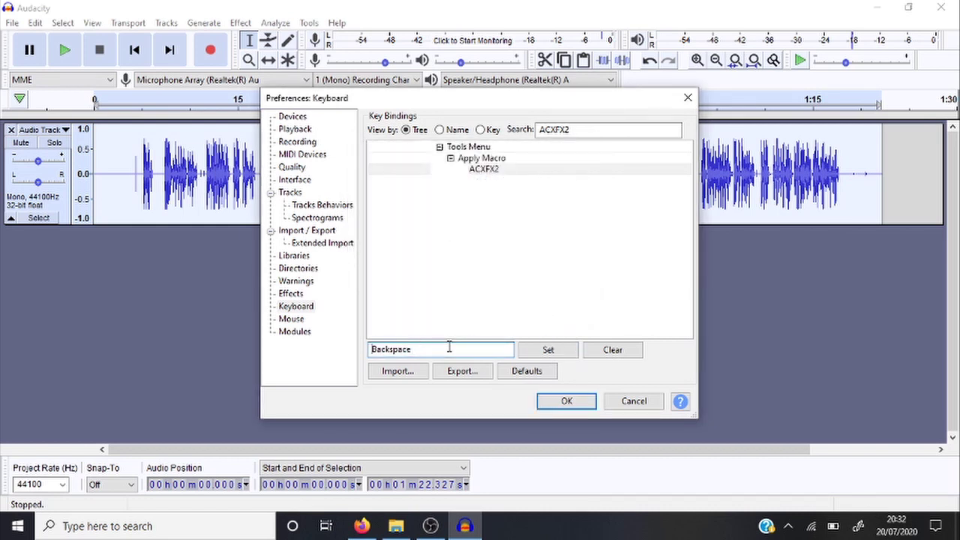
pyautogui.click(599, 350)
# Assign the shortcut Ctrl+Alt+I to the ACXFX2 macro and accept the preferences.
pyautogui.click(433, 348)
pyautogui.hotkey('ctrl', 'alt', 'i')
pyautogui.click(547, 353)
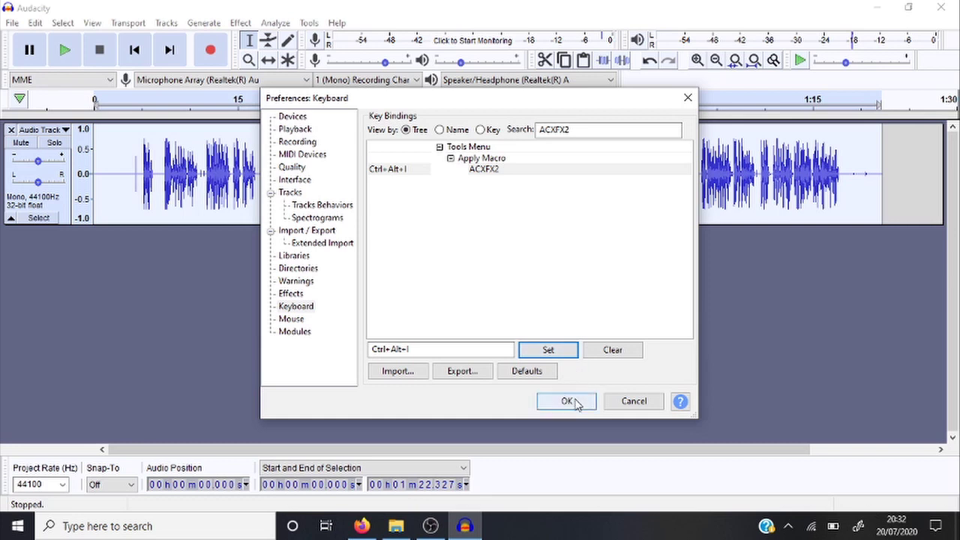
pyautogui.click(574, 403)
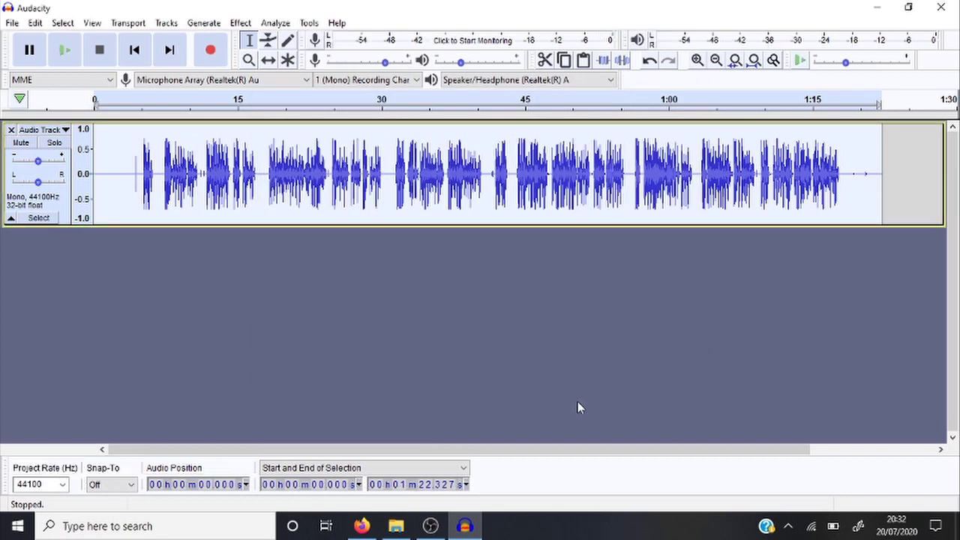
# Apply the macro chain to the whole narration track and close the ACX Check report.
pyautogui.hotkey('ctrl', 'shift', 'a')
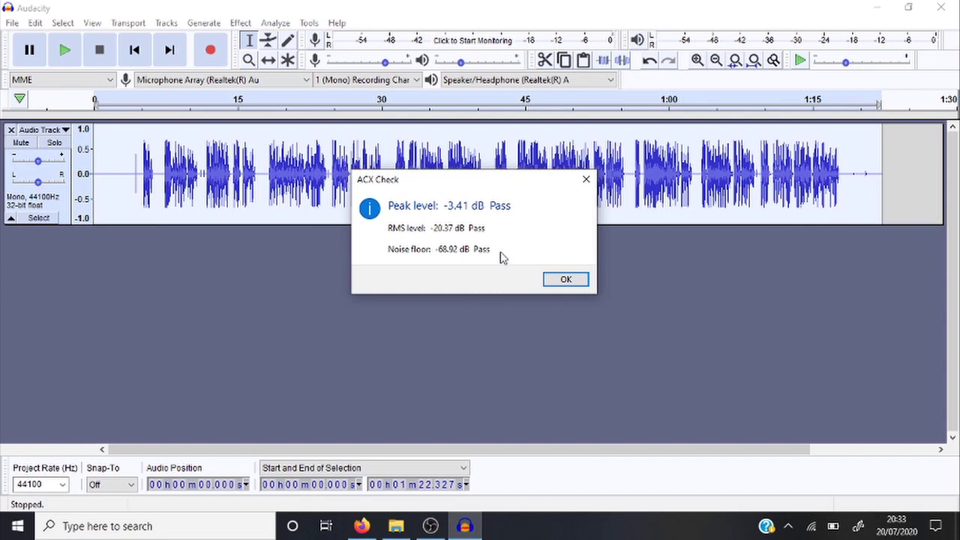
pyautogui.click(560, 282)
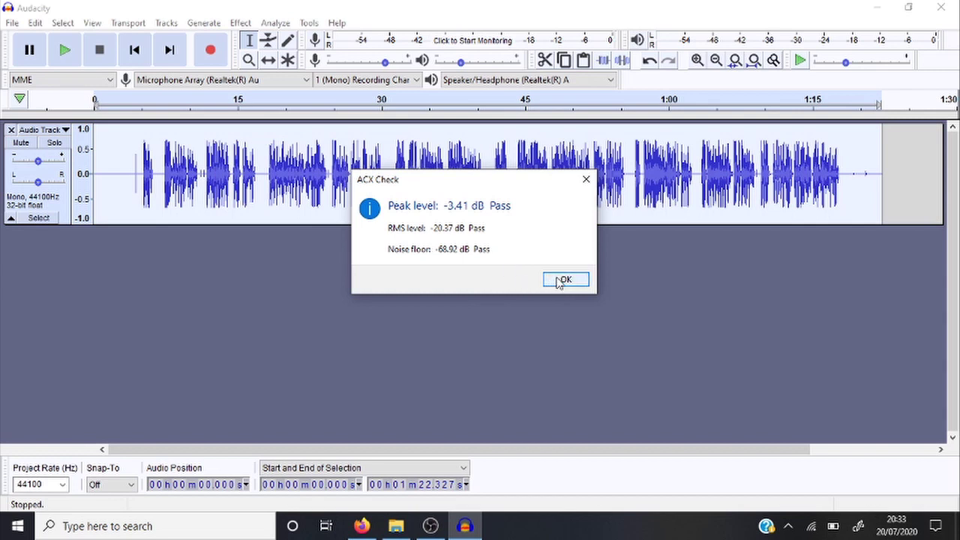
pyautogui.click(562, 280)
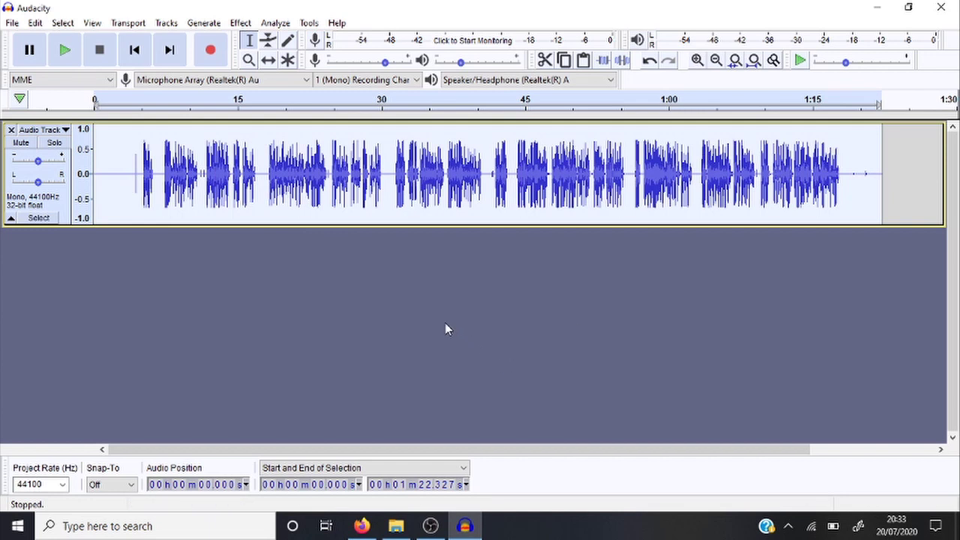
# Play back the processed narration briefly from the start of the first spoken phrase, at about 5.2 s.
pyautogui.hotkey('ctrl', 'a')
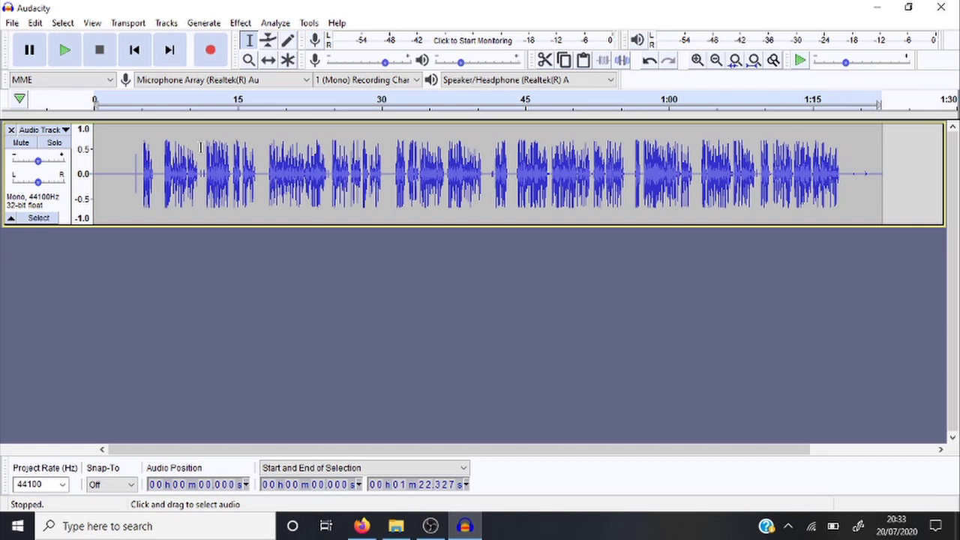
pyautogui.moveTo(110, 173); pyautogui.dragTo(151, 174)
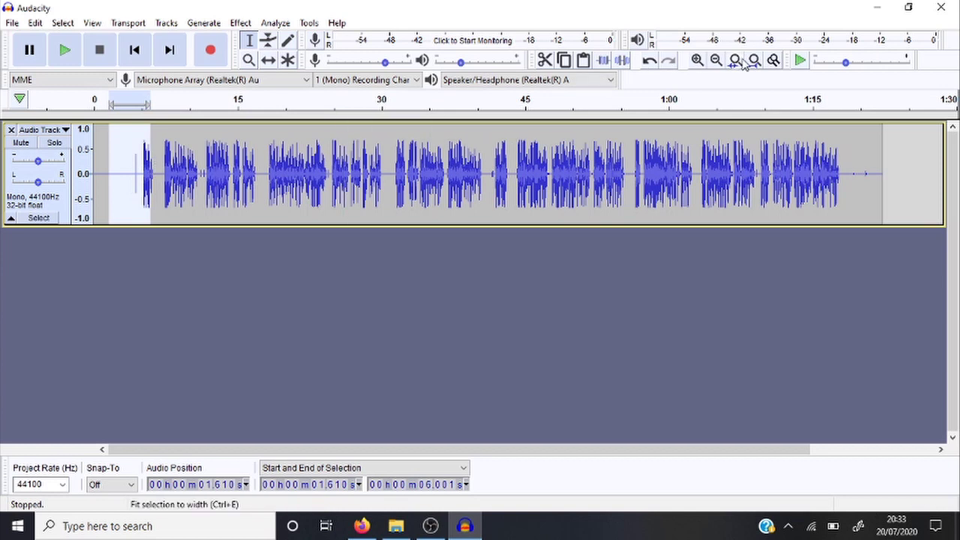
pyautogui.click(698, 60)
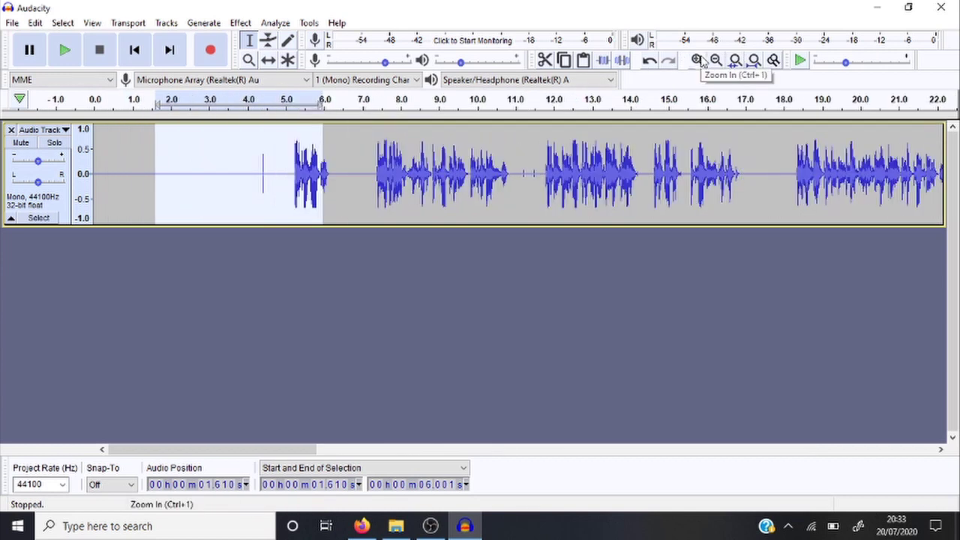
pyautogui.click(698, 60)
pyautogui.click(495, 185)
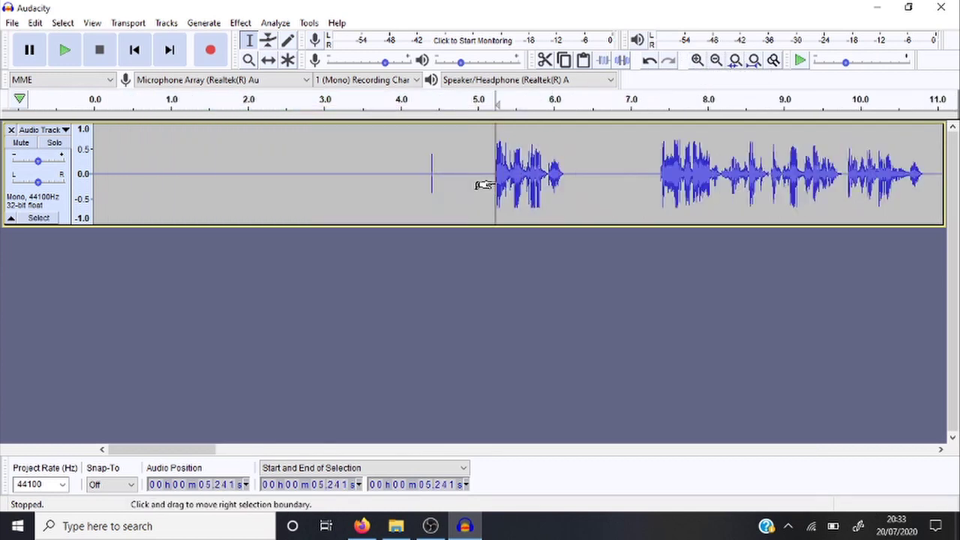
pyautogui.press('space')
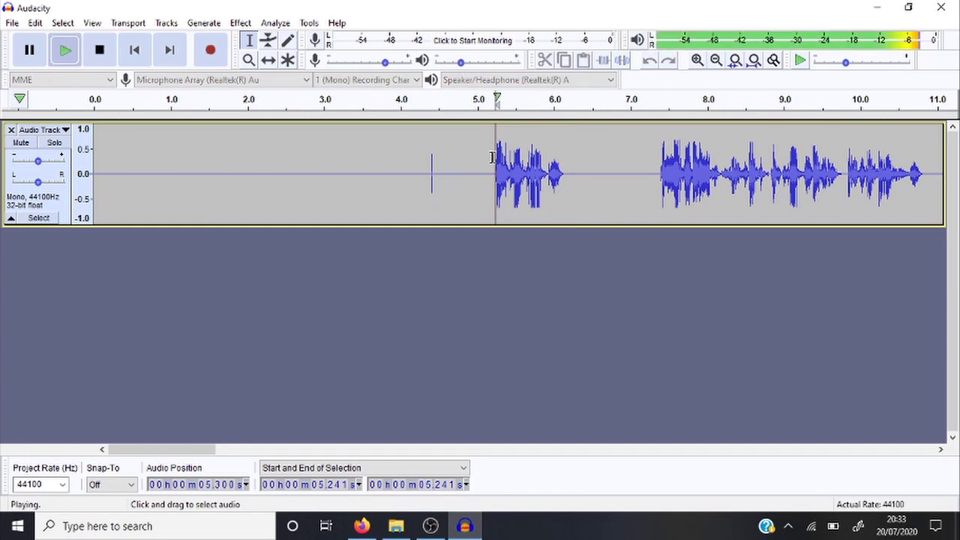
pyautogui.press('space')
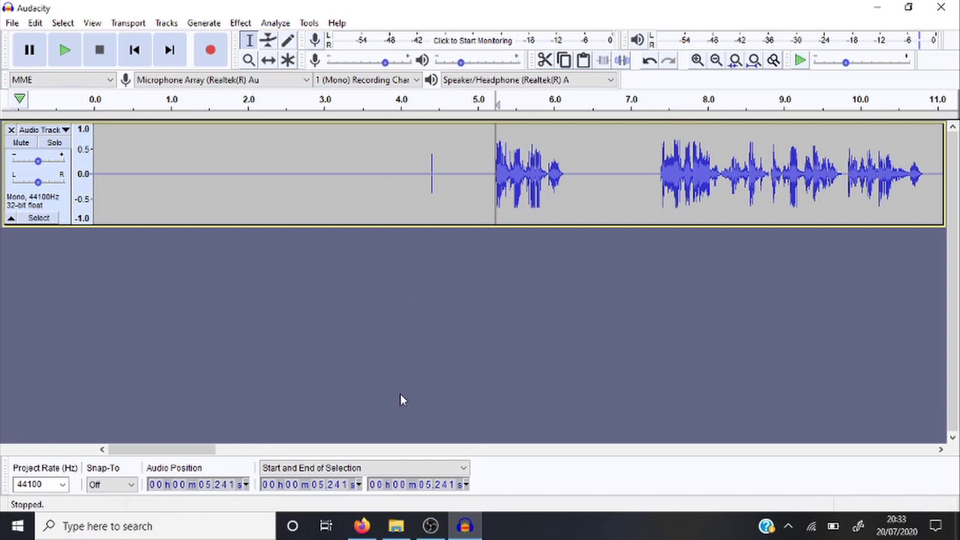
# Lower the playback volume to 0.15 and replay the narration from about 4.9 s, just before the first phrase.
pyautogui.press('XF86MonBrightnessUp')
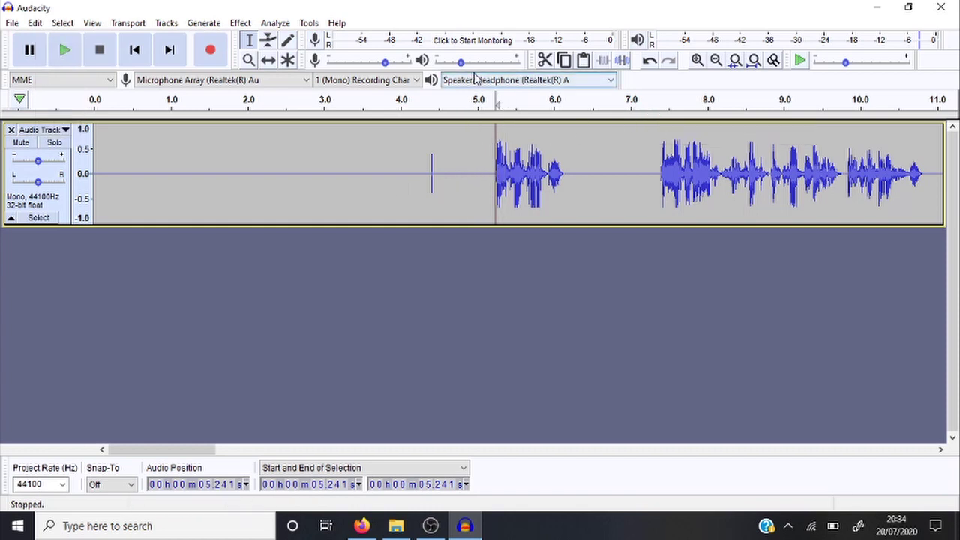
pyautogui.moveTo(463, 66)
pyautogui.moveTo(463, 66); pyautogui.dragTo(448, 66)
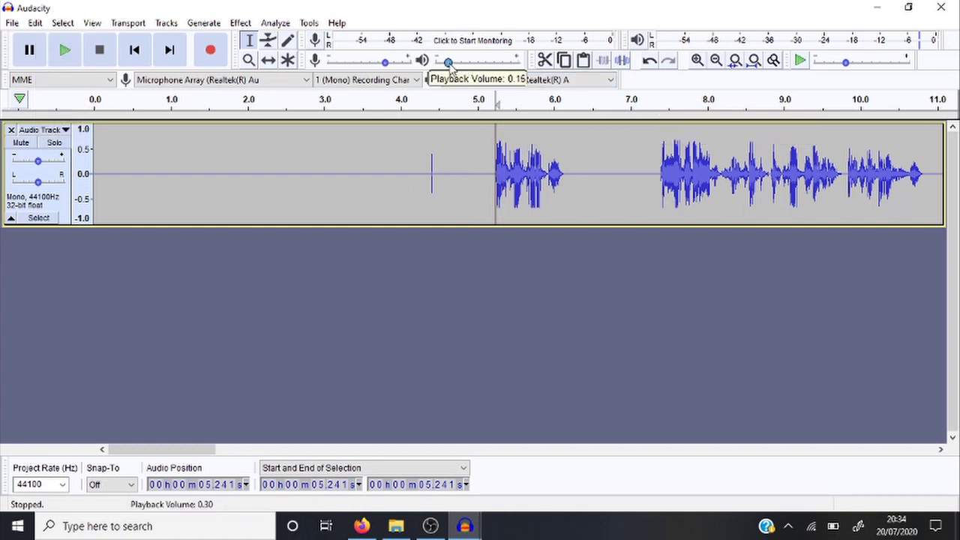
pyautogui.click(459, 159)
pyautogui.press('space')
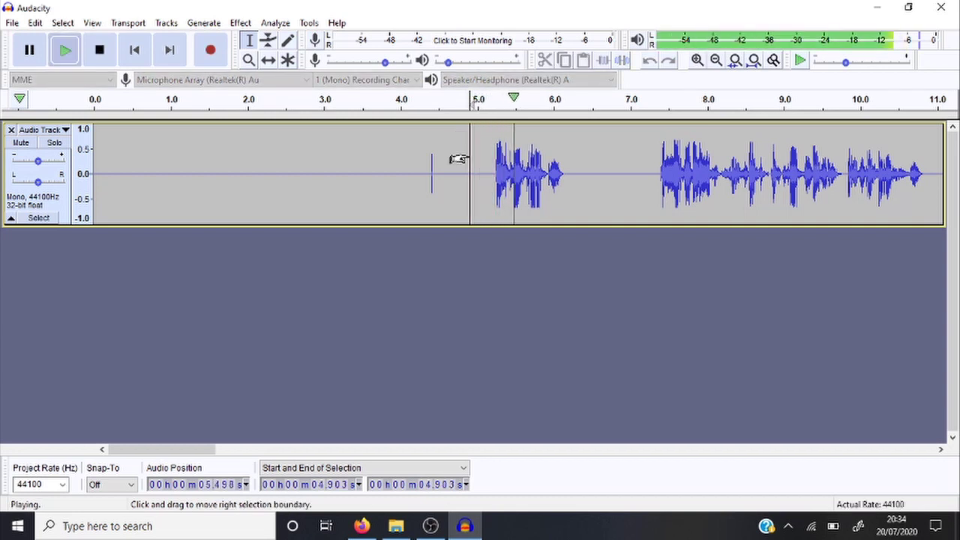
# Stop playback and mark out the click before the first phrase and the silent stretches at 0.091–3.055 s and 6.248–7.108 s.
pyautogui.press('space')
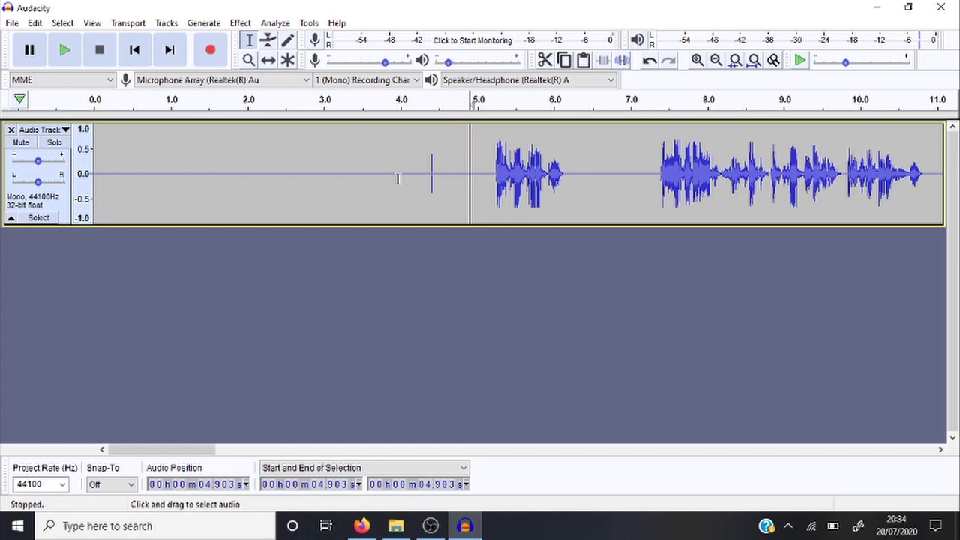
pyautogui.click(458, 177)
pyautogui.moveTo(459, 176); pyautogui.dragTo(402, 161)
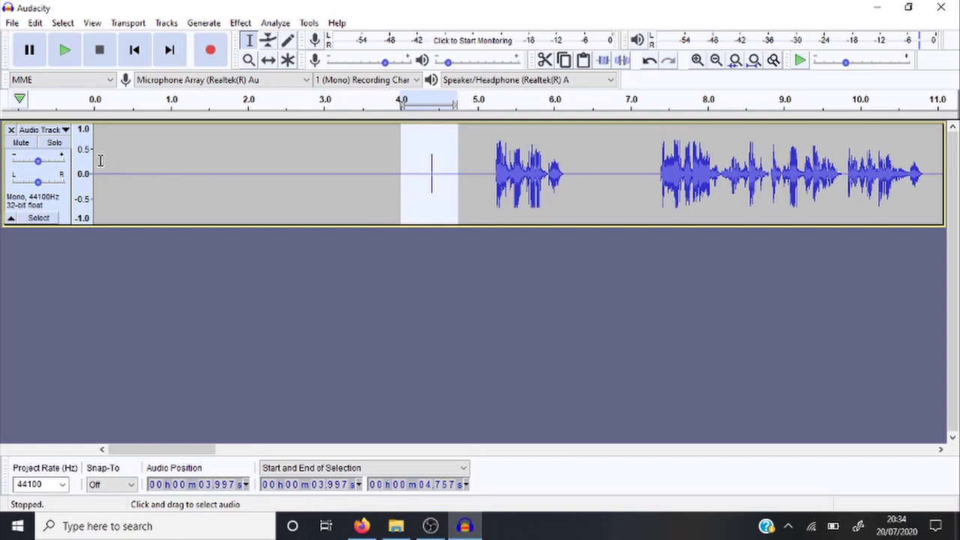
pyautogui.moveTo(100, 160); pyautogui.dragTo(328, 179)
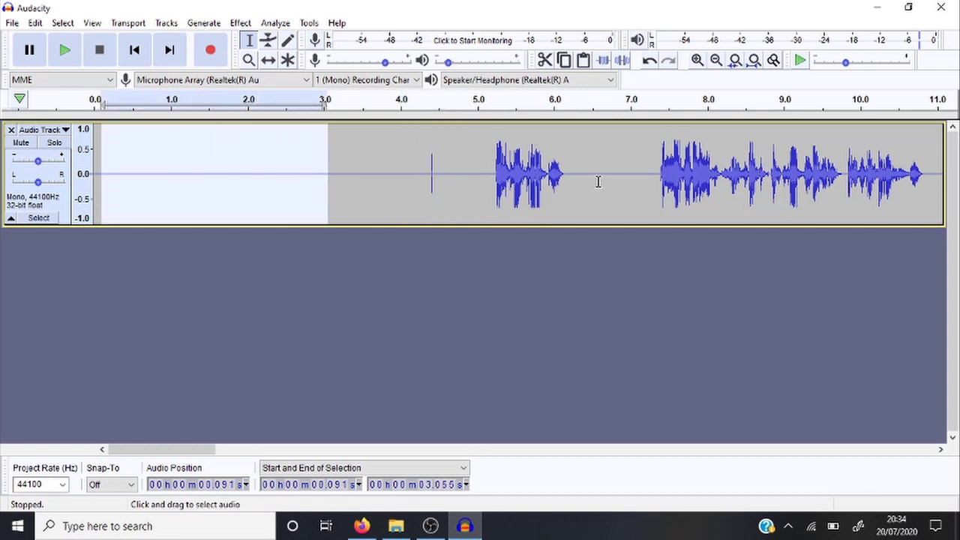
pyautogui.moveTo(573, 183); pyautogui.dragTo(638, 184)
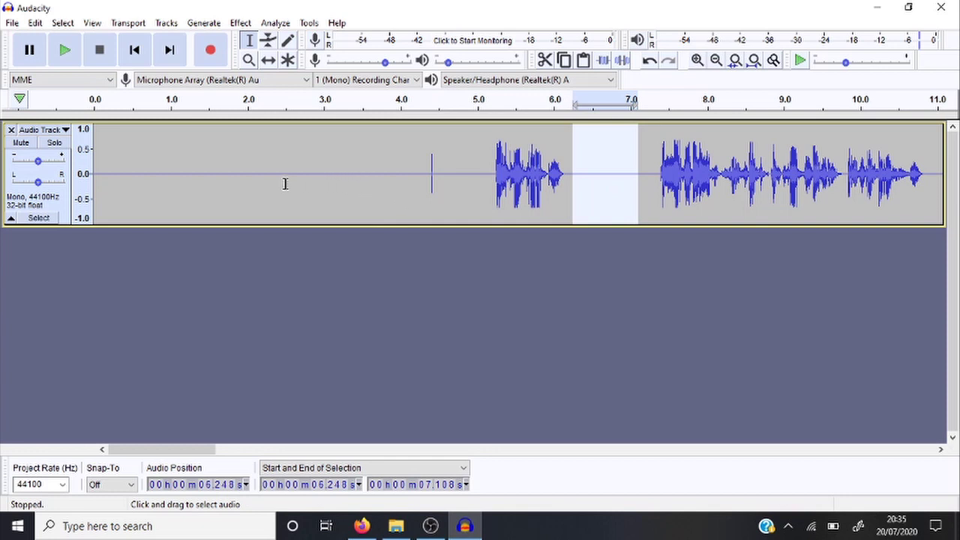
# Select the opening silence from 0.110 to 4.217 s and play back its room tone.
pyautogui.moveTo(418, 167); pyautogui.dragTo(94, 157)
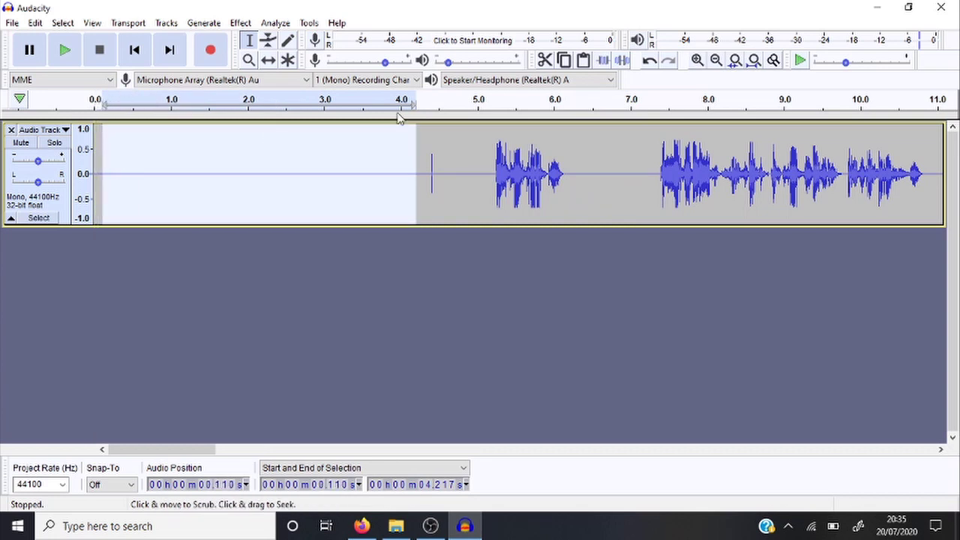
pyautogui.click(694, 63)
pyautogui.click(693, 65)
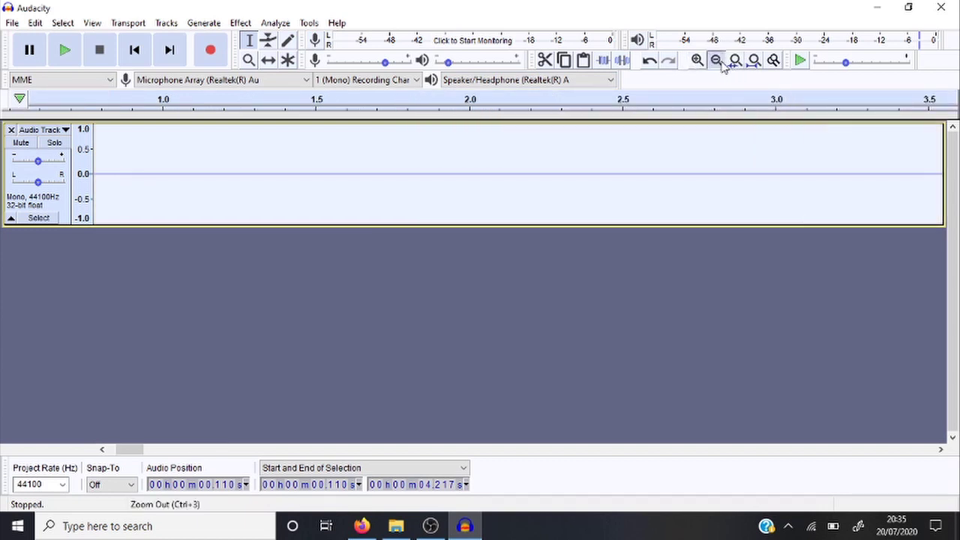
pyautogui.click(717, 63)
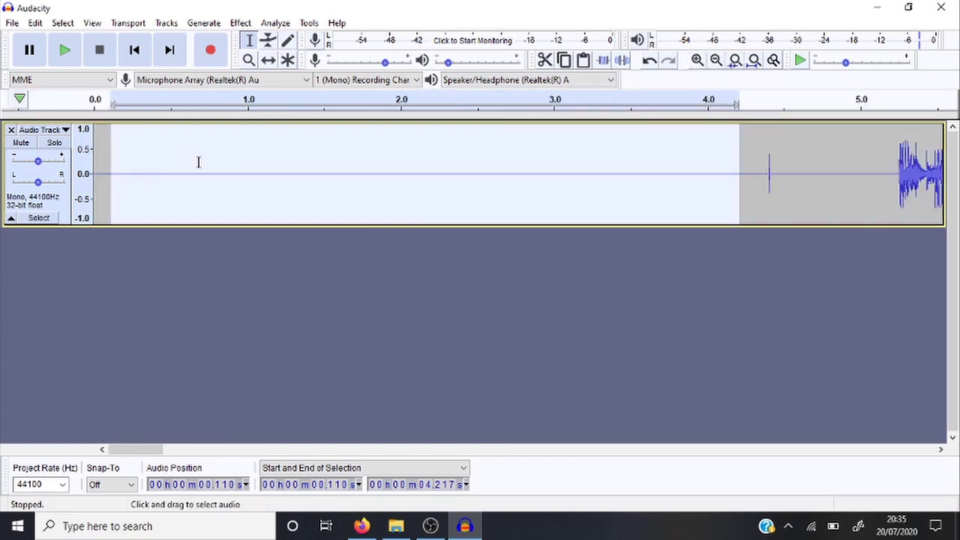
pyautogui.press('space')
pyautogui.press('space')
# Copy the room tone from 0.151 to 3.641 s with Punch Copy/Paste, using the Copy (replace) action.
pyautogui.click(241, 23)
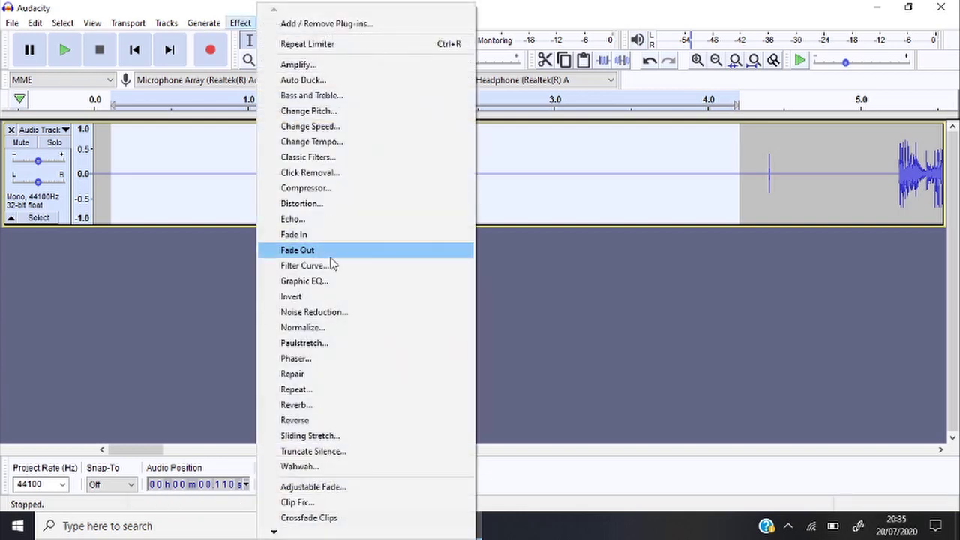
pyautogui.moveTo(303, 536)
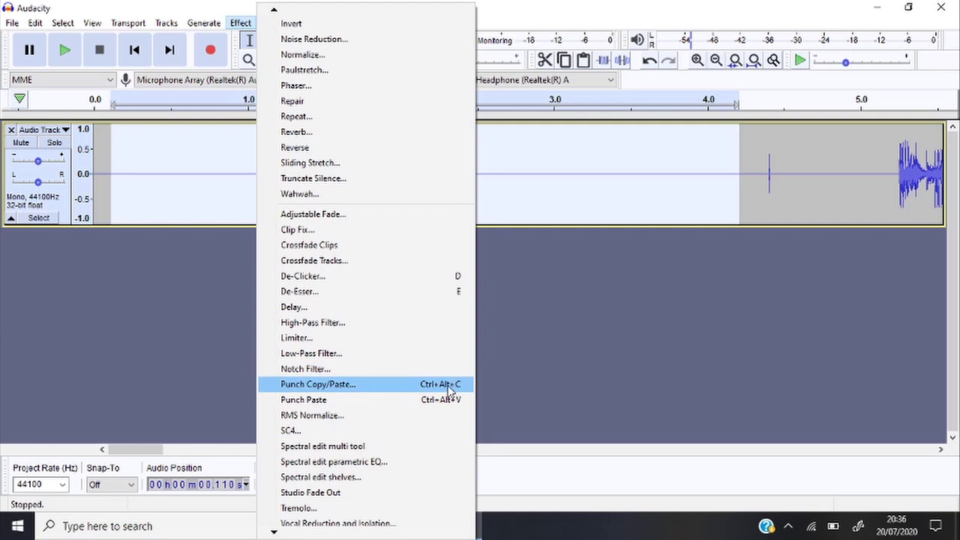
pyautogui.click(528, 367)
pyautogui.moveTo(116, 183); pyautogui.dragTo(648, 175)
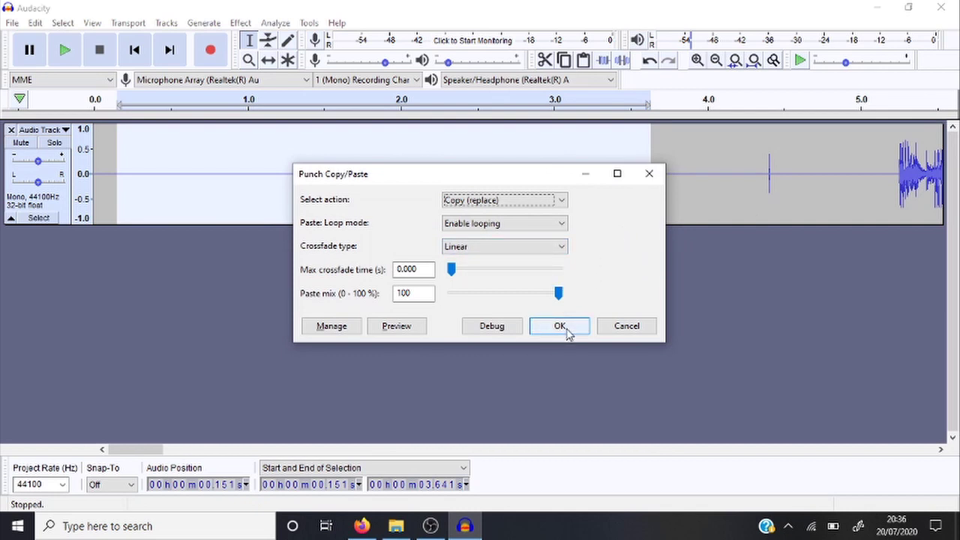
pyautogui.click(559, 327)
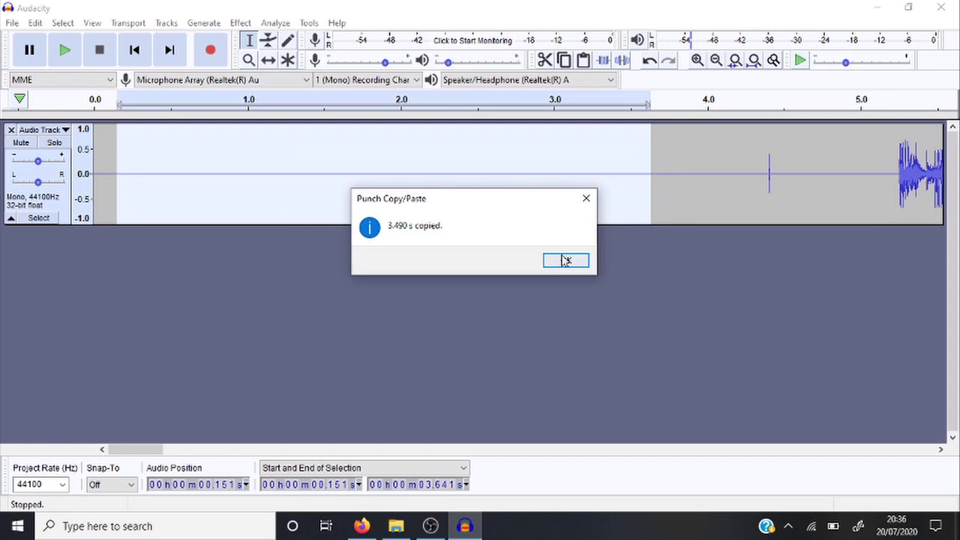
pyautogui.click(565, 260)
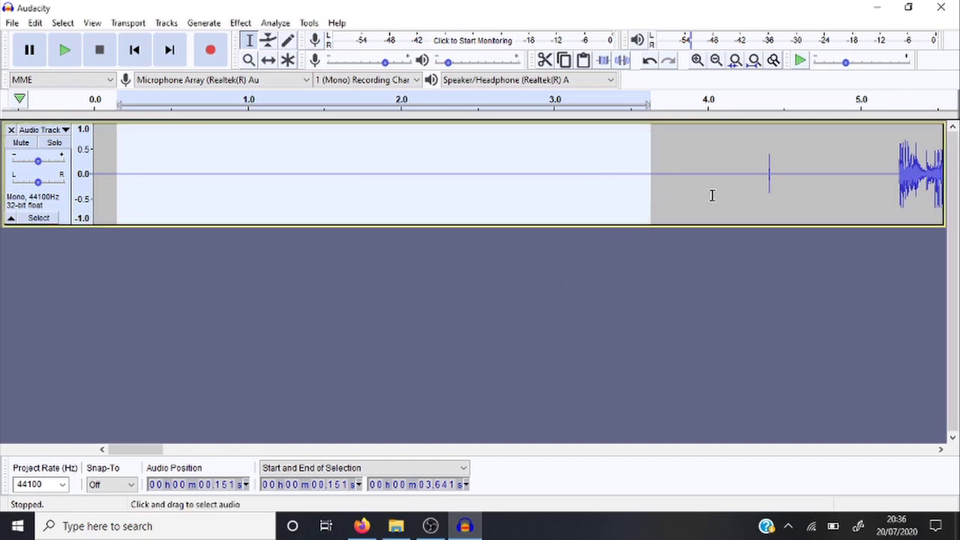
# Try an ordinary copy of the room tone at 0.800–3.805 s and paste it over the gap at 14.357–14.576 s.
pyautogui.moveTo(678, 172); pyautogui.dragTo(216, 161)
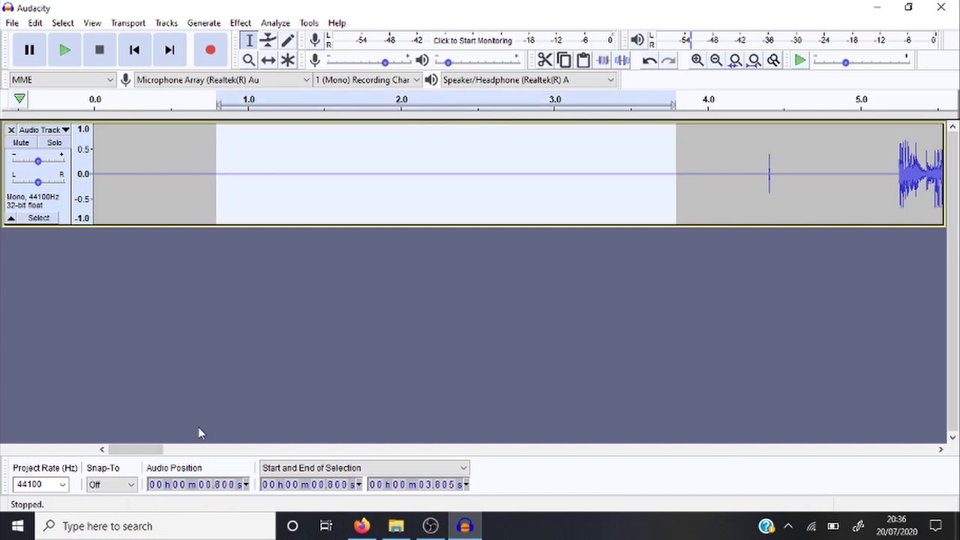
pyautogui.moveTo(136, 449); pyautogui.dragTo(230, 449)
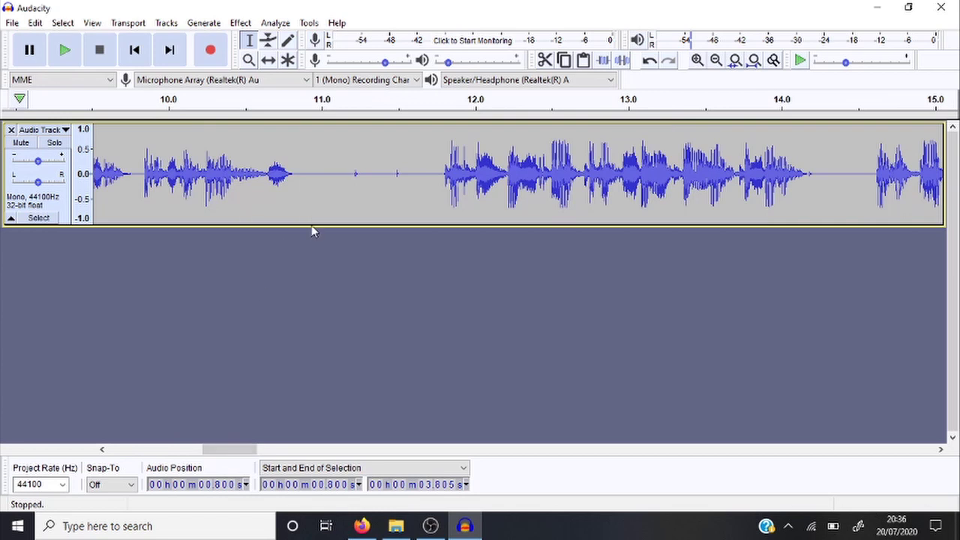
pyautogui.click(836, 175)
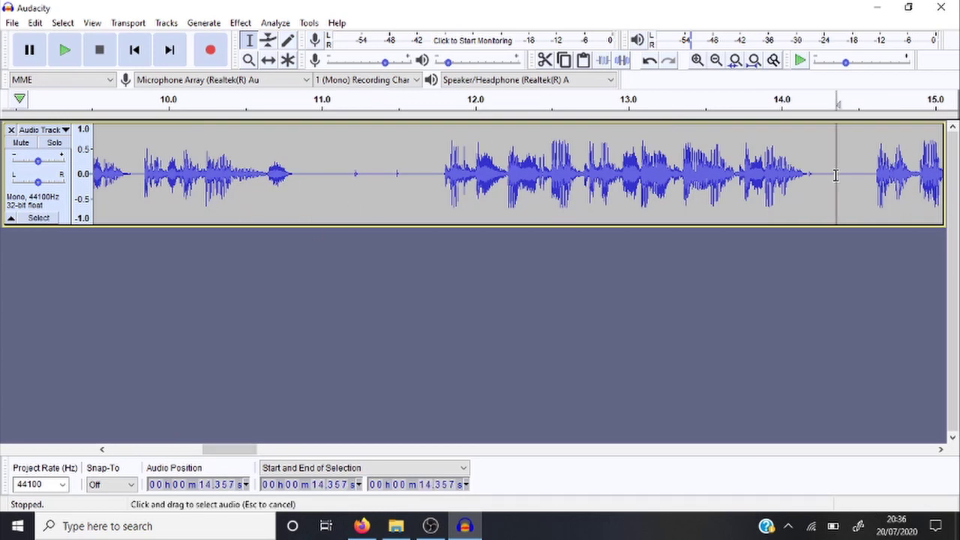
pyautogui.moveTo(836, 175); pyautogui.dragTo(869, 174)
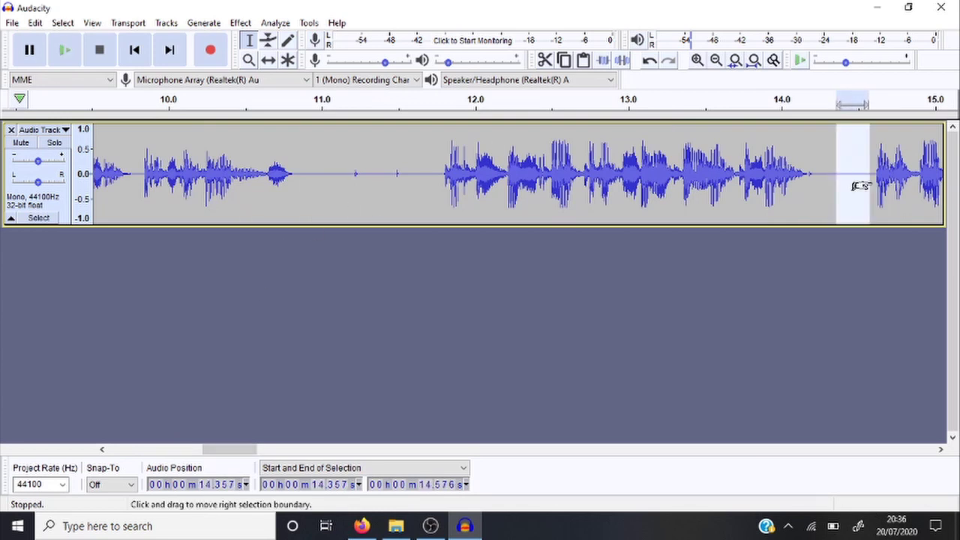
pyautogui.hotkey('shift', 'End')
pyautogui.hotkey('ctrl', 'l')
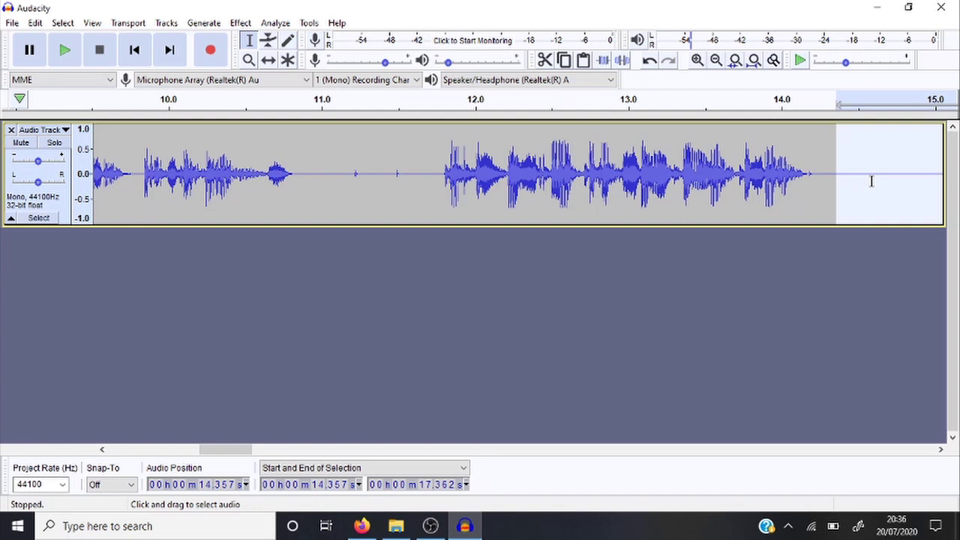
# Examine the whole track around the inserted room tone and undo the ordinary paste.
pyautogui.click(502, 356)
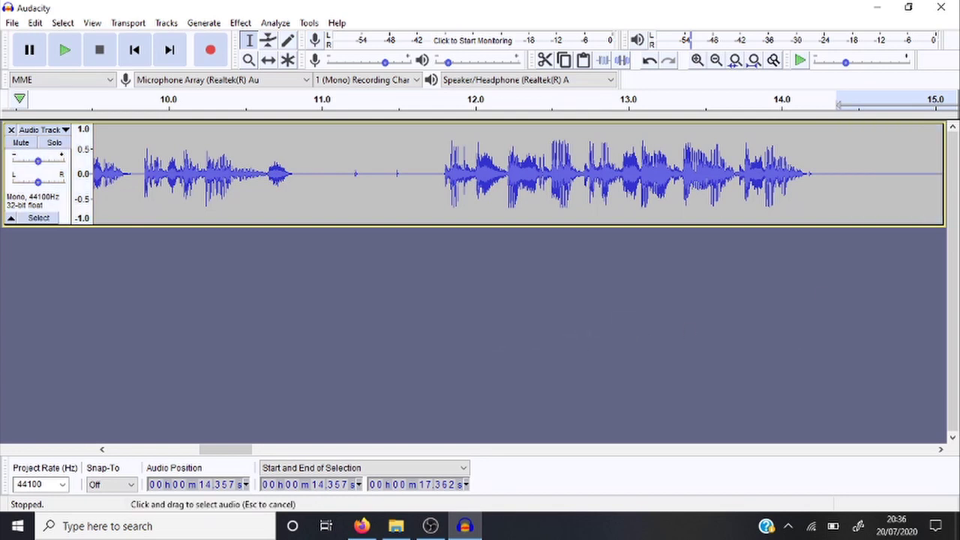
pyautogui.moveTo(839, 175); pyautogui.dragTo(636, 175)
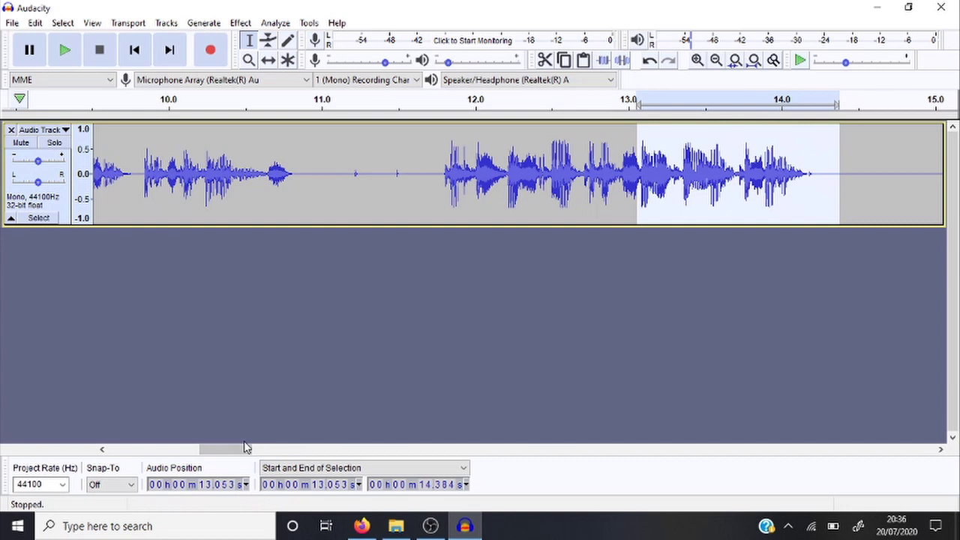
pyautogui.moveTo(231, 449); pyautogui.dragTo(387, 448)
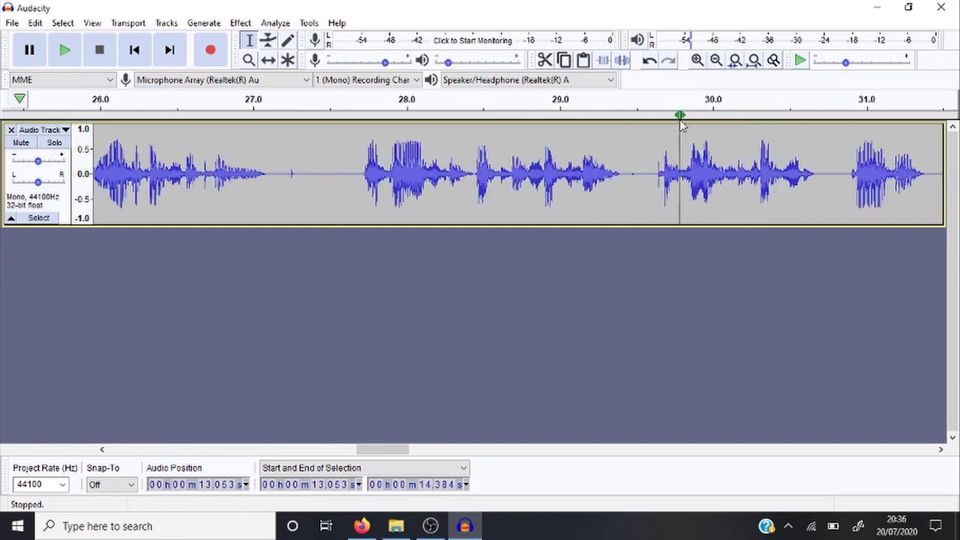
pyautogui.click(754, 61)
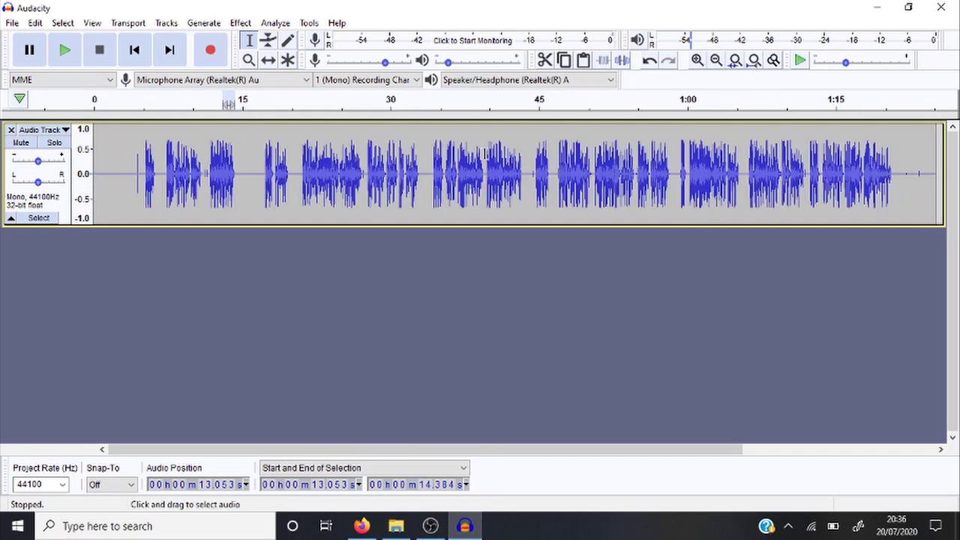
pyautogui.press('Delete')
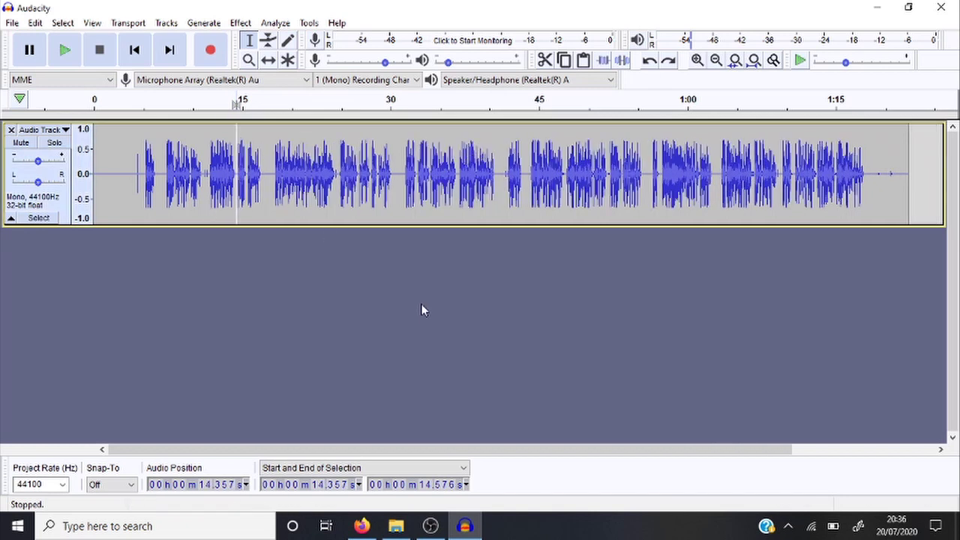
# Select the small clicks between 11.148 and 11.596 s, audition them and replace them with the punch-copied room tone.
pyautogui.click(698, 60)
pyautogui.click(698, 60)
pyautogui.click(698, 60)
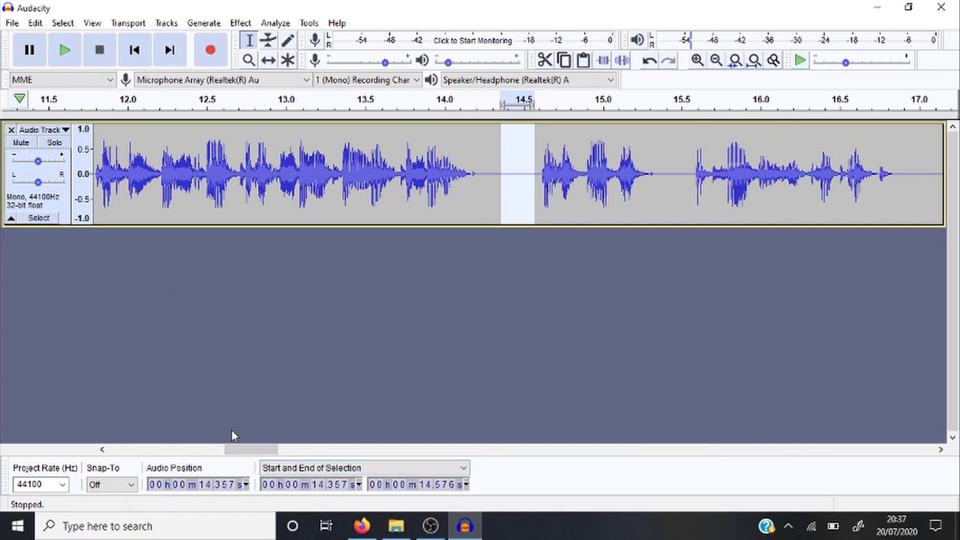
pyautogui.moveTo(262, 450); pyautogui.dragTo(213, 449)
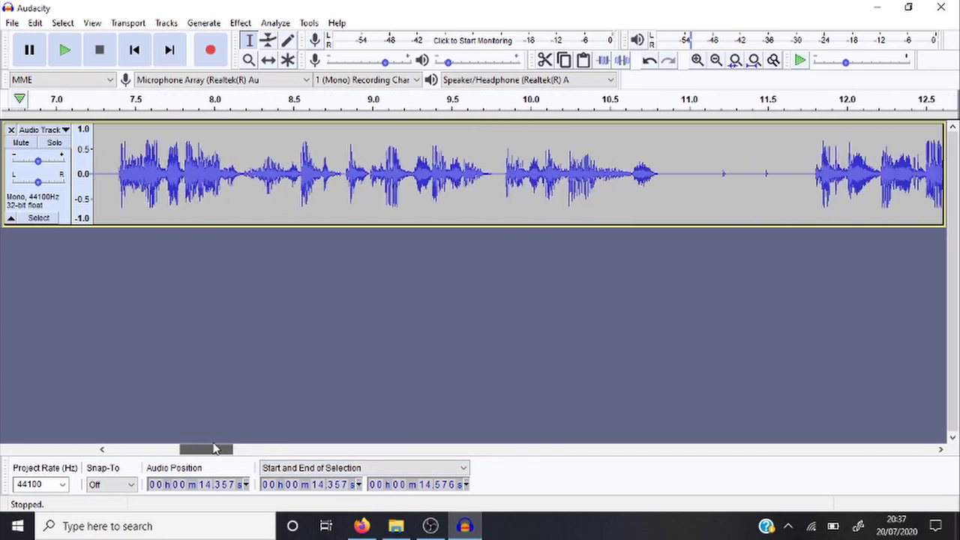
pyautogui.moveTo(712, 176); pyautogui.dragTo(782, 178)
pyautogui.press('space')
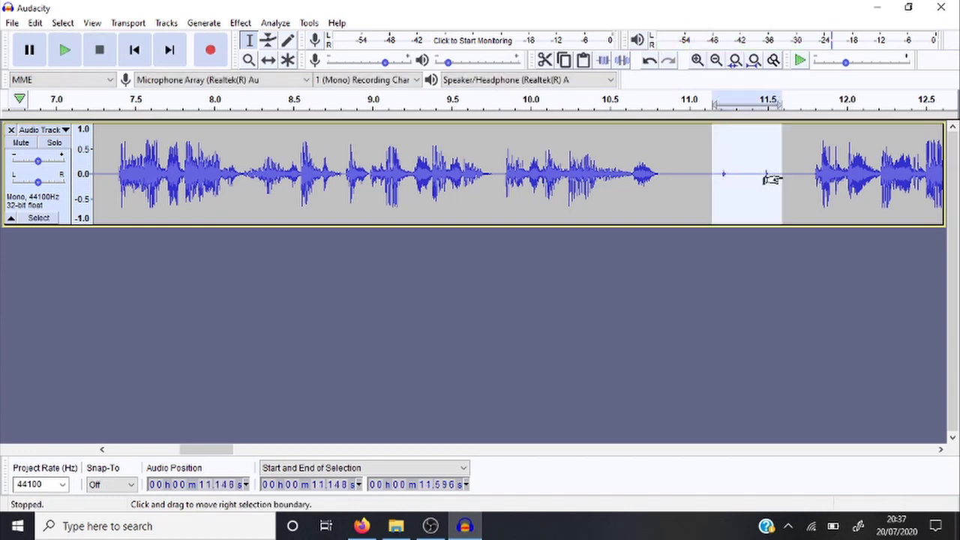
pyautogui.press('space')
pyautogui.press('space')
pyautogui.press('space')
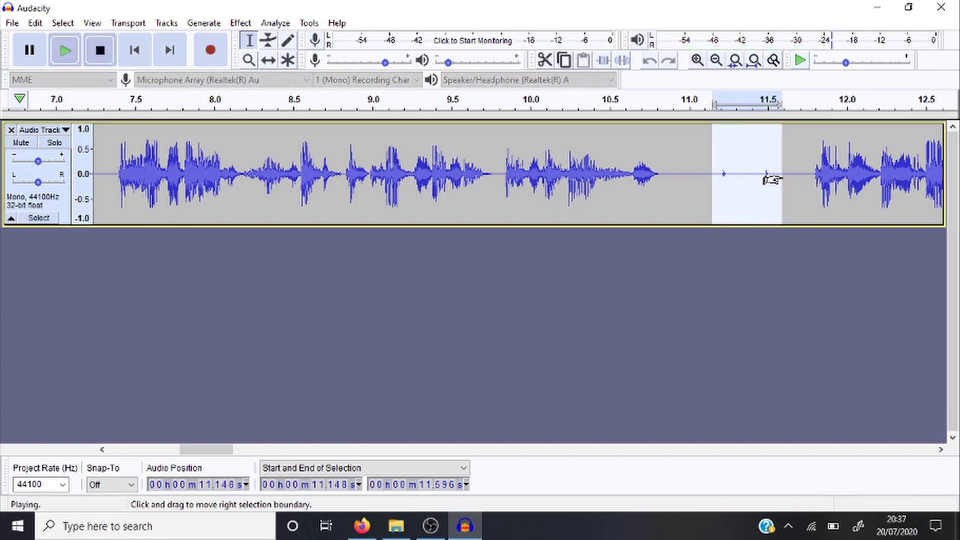
pyautogui.press('space')
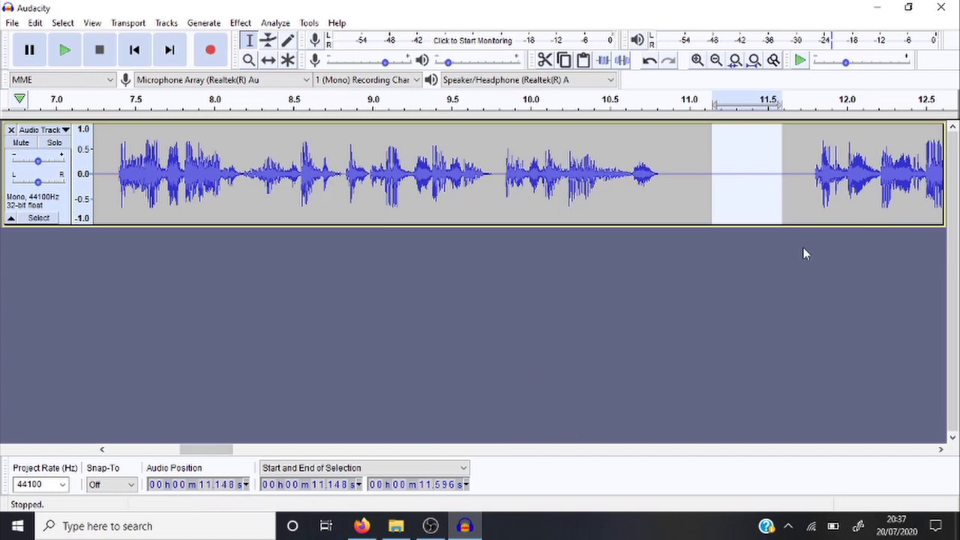
# Audition the repaired gap from 10.962 s and again over the selection from 10.905 to 11.618 s.
pyautogui.click(685, 174)
pyautogui.press('space')
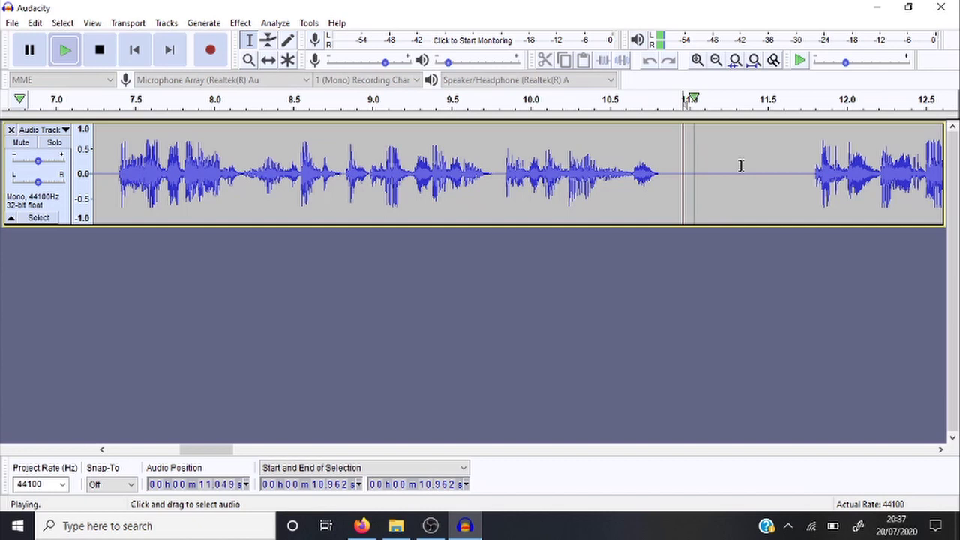
pyautogui.press('space')
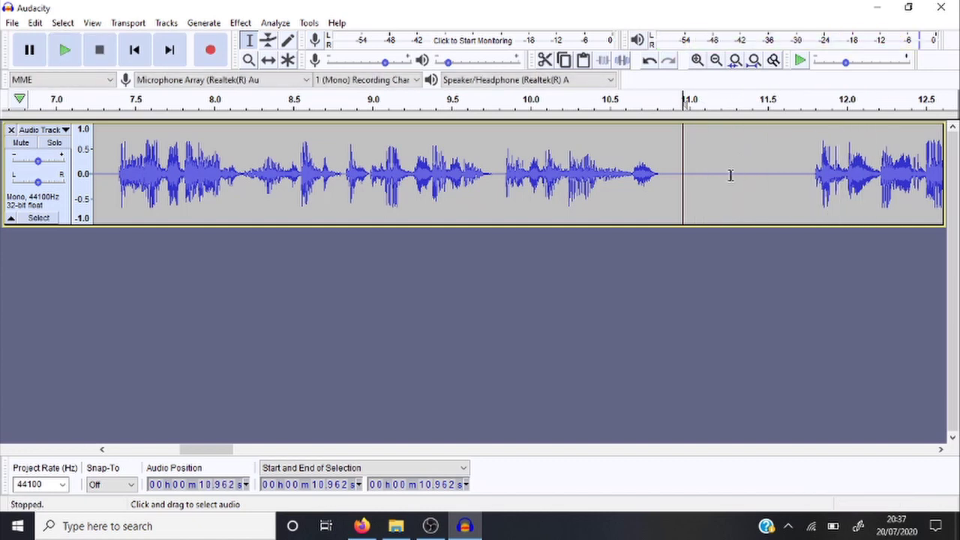
pyautogui.click(673, 168)
pyautogui.moveTo(662, 170); pyautogui.dragTo(775, 170)
pyautogui.press('space')
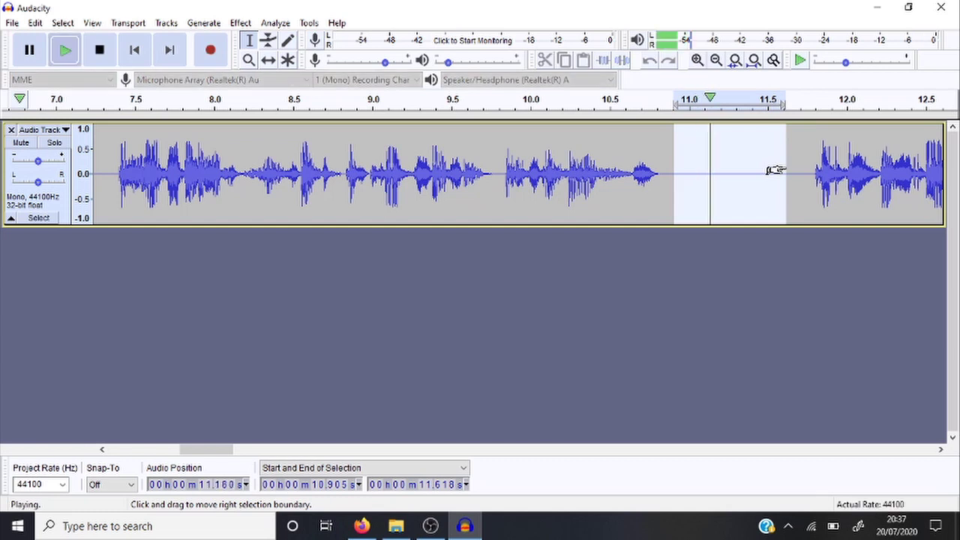
pyautogui.click(633, 150)
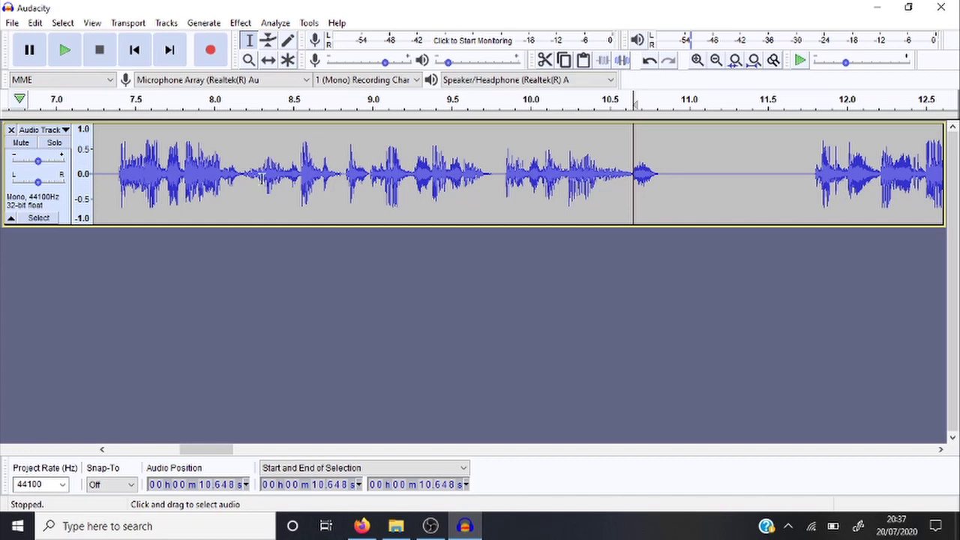
# Select the click at the end of the phrase from 14.165 to 14.293 s, audition it and punch-paste room tone over it.
pyautogui.click(114, 174)
pyautogui.moveTo(114, 174); pyautogui.dragTo(669, 195)
pyautogui.moveTo(936, 224); pyautogui.dragTo(878, 225)
pyautogui.moveTo(895, 184); pyautogui.dragTo(874, 184)
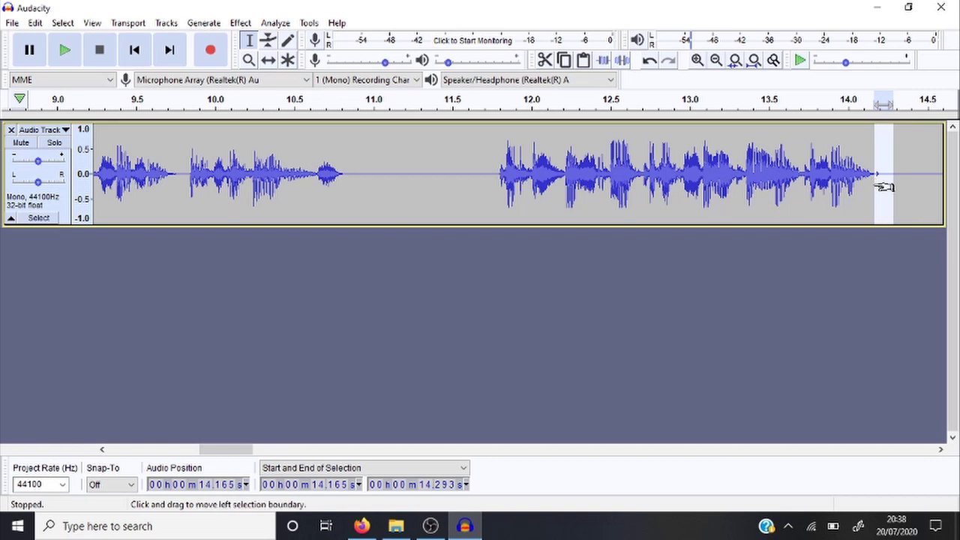
pyautogui.press('space')
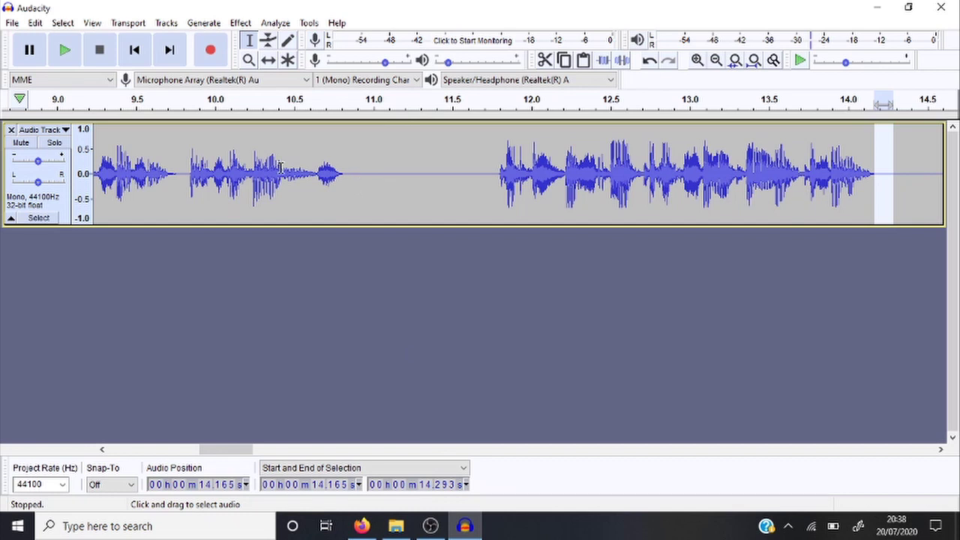
# Select the click at the word onset from 9.824 to 9.961 s and audition it.
pyautogui.moveTo(187, 170); pyautogui.dragTo(208, 174)
pyautogui.press('space')
pyautogui.press('space')
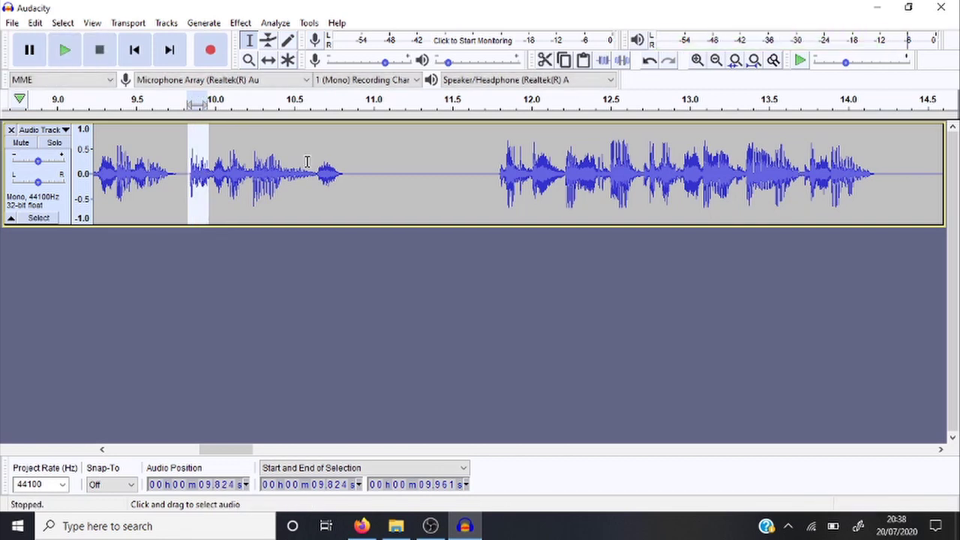
pyautogui.hotkey('ctrl', 'r')
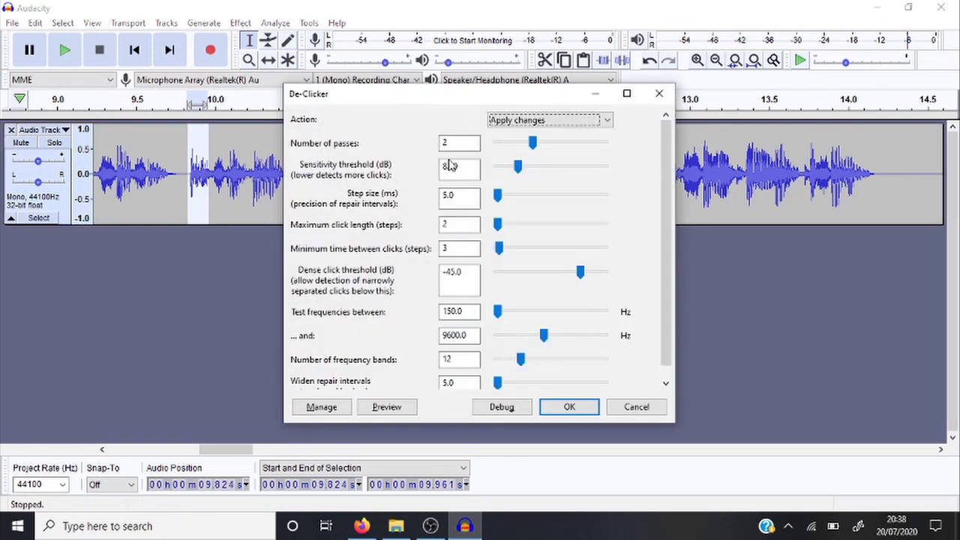
pyautogui.click(664, 96)
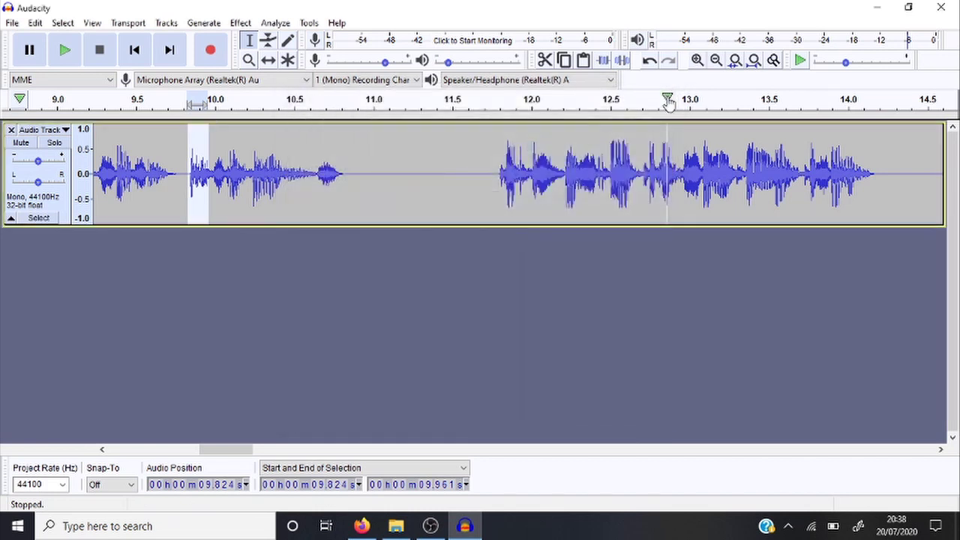
# Set De-Clicker's sensitivity threshold to 8.60 dB, apply it to the selected word onset and run it again with the same settings.
pyautogui.click(242, 25)
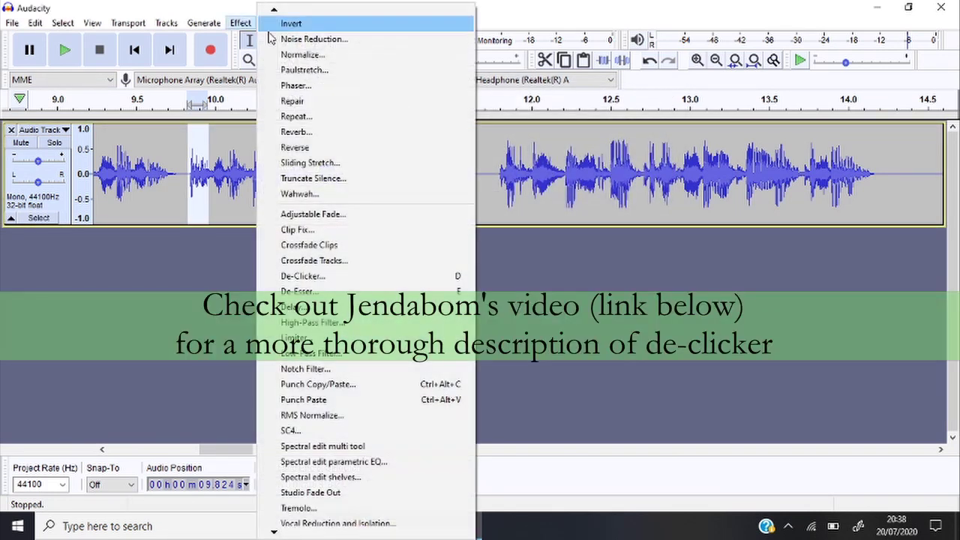
pyautogui.moveTo(311, 534)
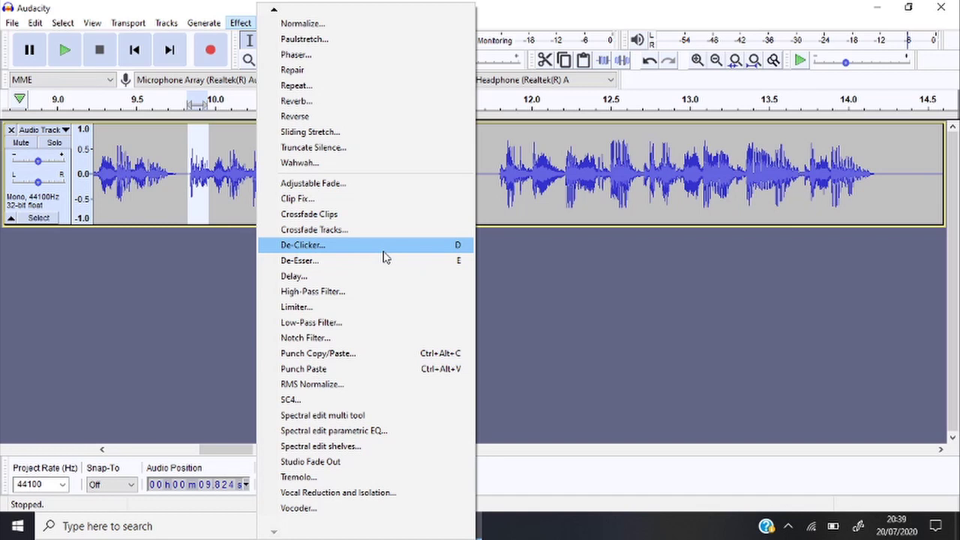
pyautogui.click(383, 253)
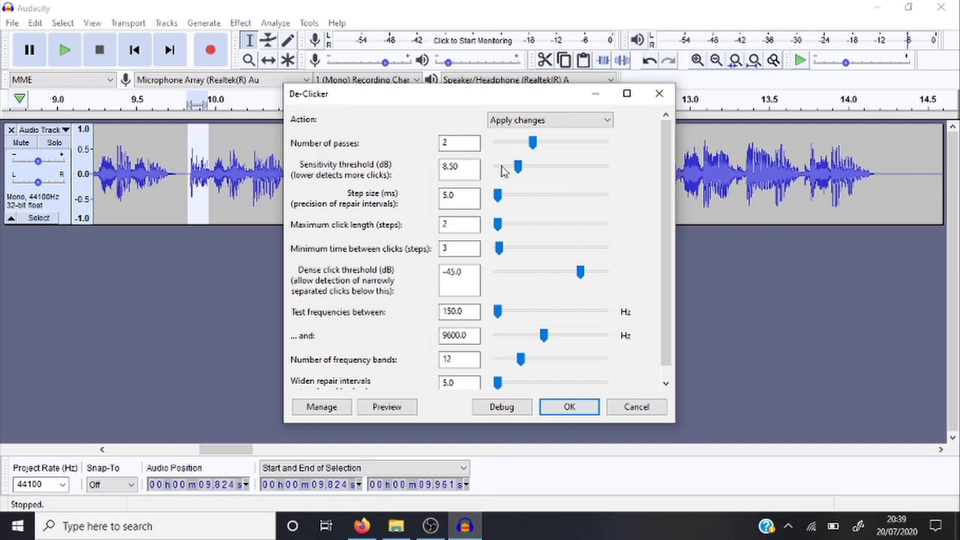
pyautogui.moveTo(516, 173); pyautogui.dragTo(513, 172)
pyautogui.moveTo(513, 174); pyautogui.dragTo(516, 173)
pyautogui.moveTo(515, 172); pyautogui.dragTo(520, 175)
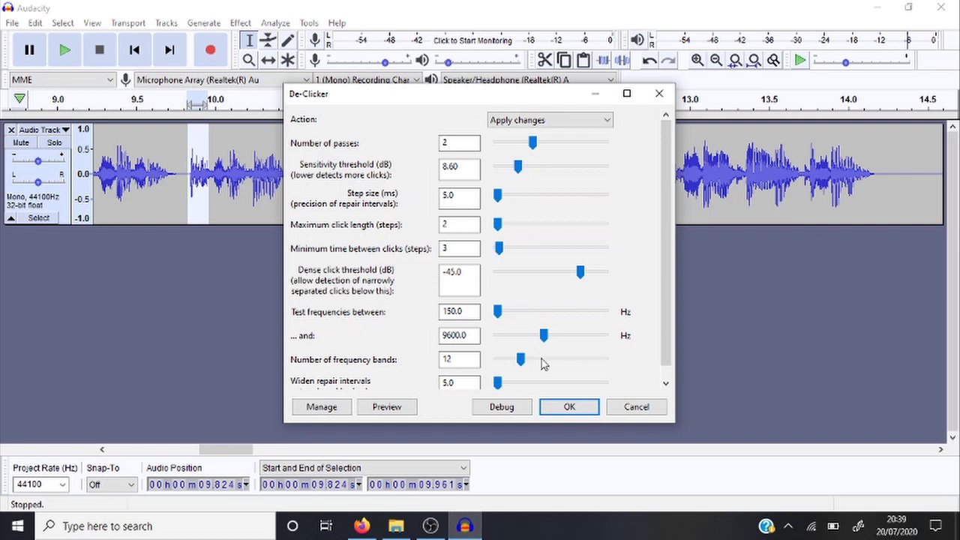
pyautogui.click(567, 407)
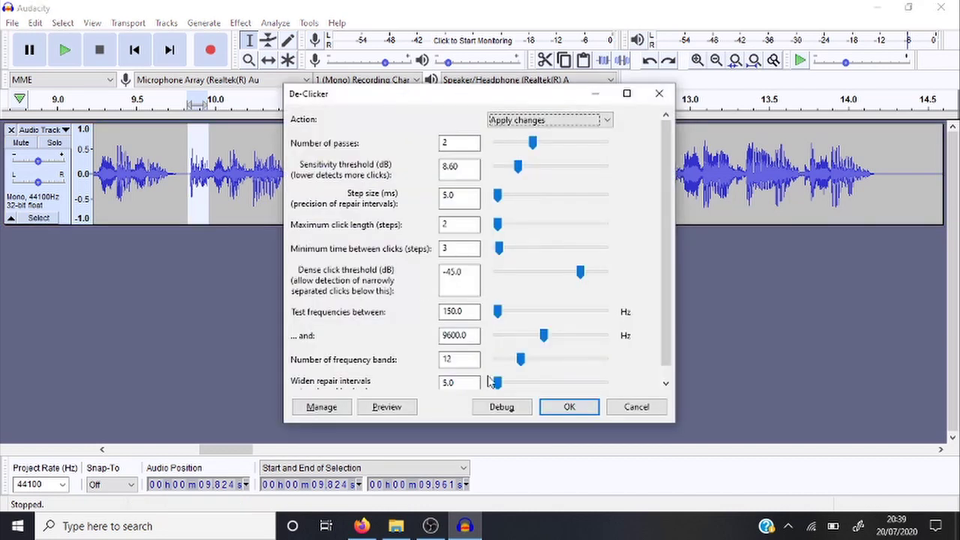
pyautogui.click(564, 408)
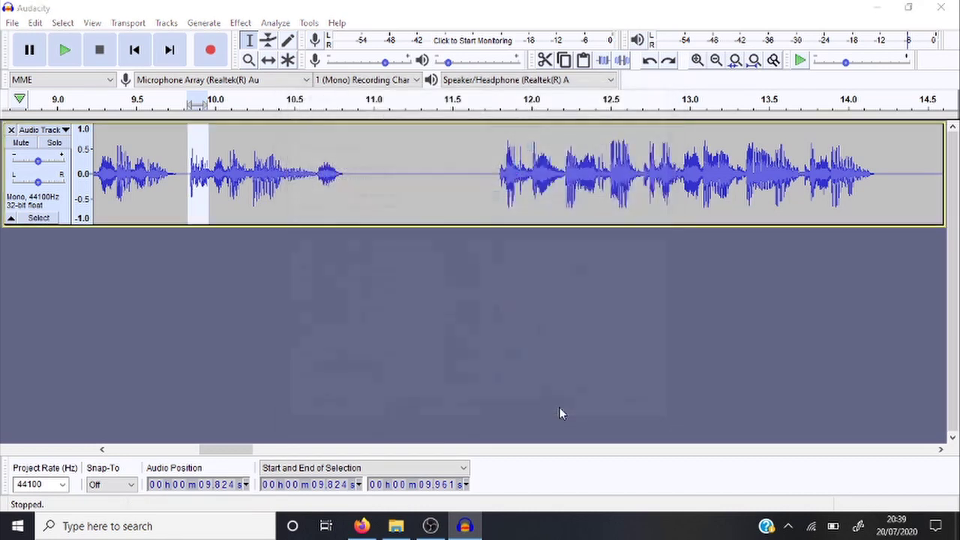
# Audition the de-clicked word from 9.802 s and again over the selection from 9.638 to 10.674 s.
pyautogui.click(184, 176)
pyautogui.press('space')
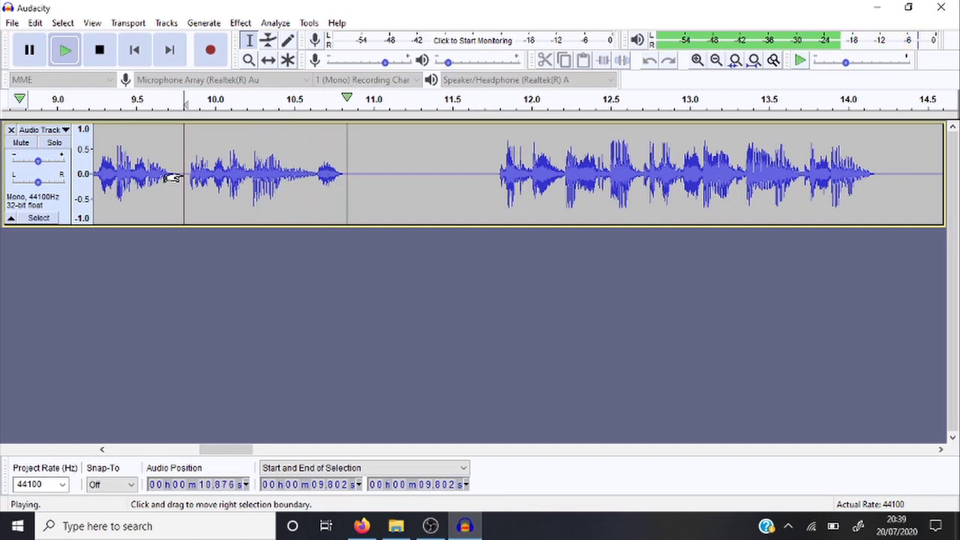
pyautogui.press('space')
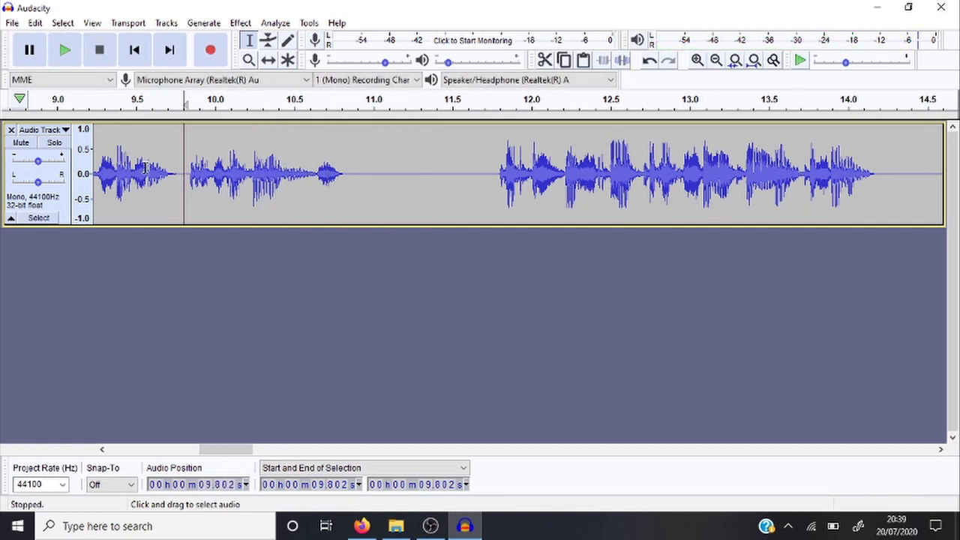
pyautogui.moveTo(157, 153); pyautogui.dragTo(322, 171)
pyautogui.press('space')
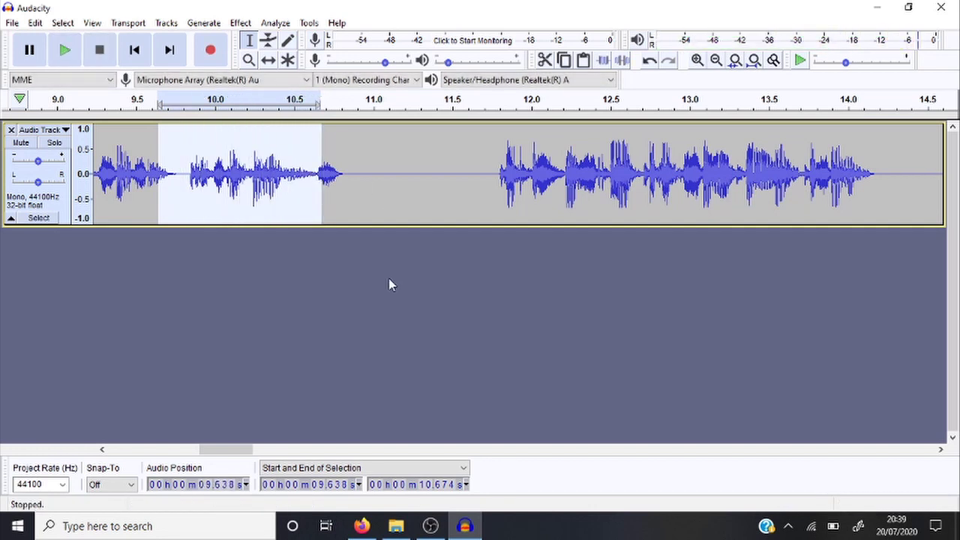
# Audition the phrase start from 11.768 to 12.225 s and narrow the selection to its onset from 11.786 to 11.844 s.
pyautogui.moveTo(363, 266); pyautogui.dragTo(353, 287)
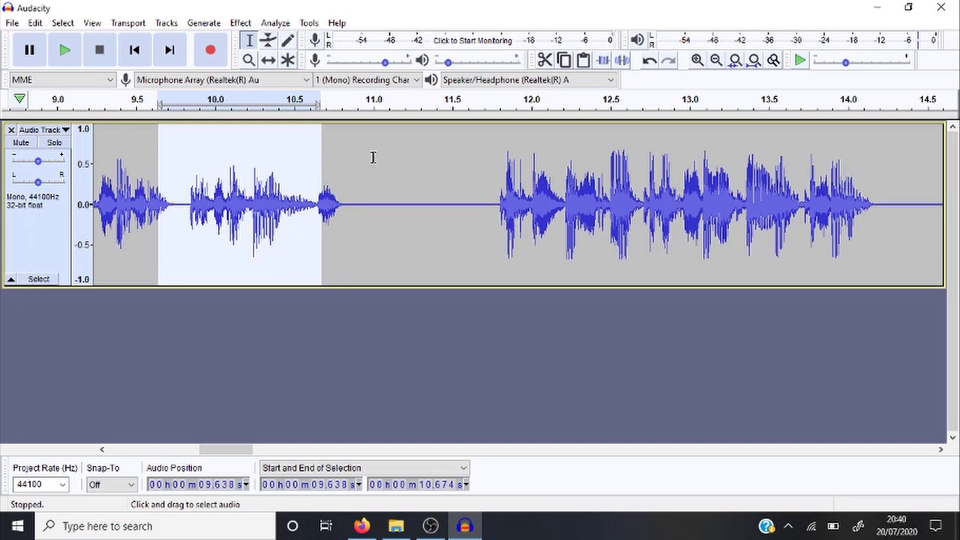
pyautogui.moveTo(495, 208); pyautogui.dragTo(566, 214)
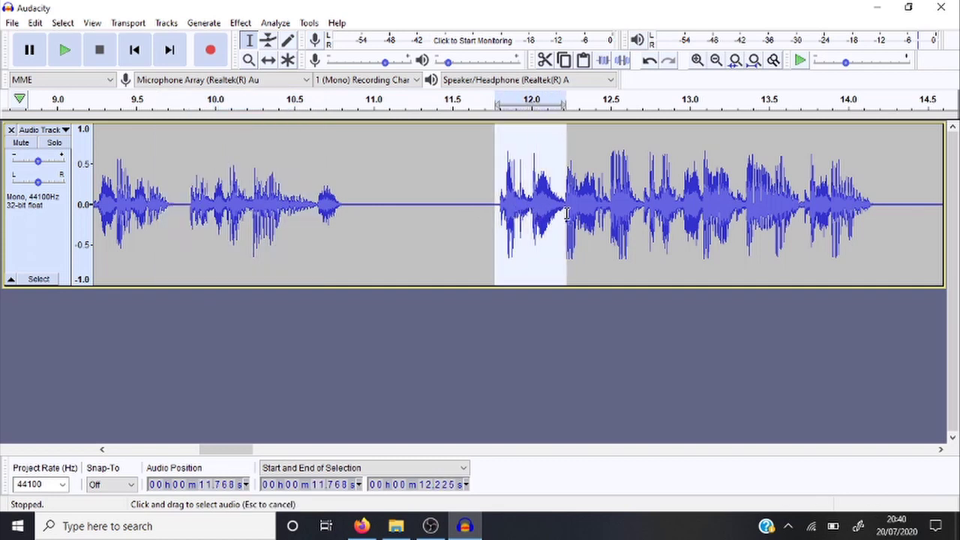
pyautogui.press('space')
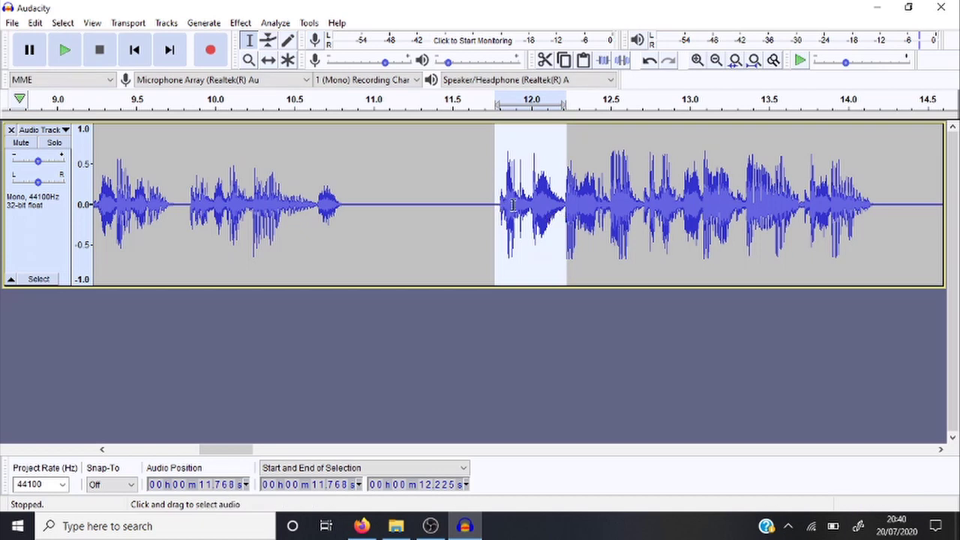
pyautogui.press('space')
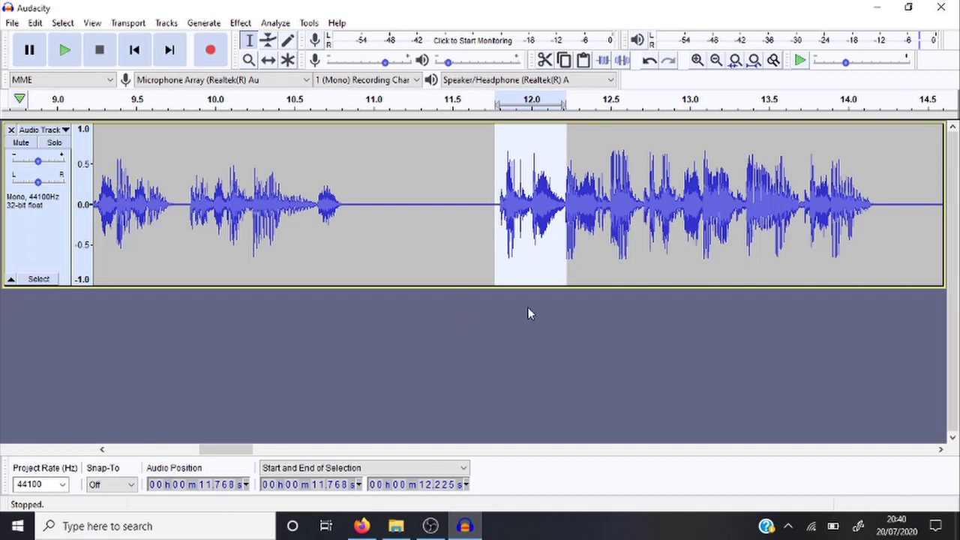
pyautogui.click(547, 308)
pyautogui.moveTo(497, 207); pyautogui.dragTo(507, 212)
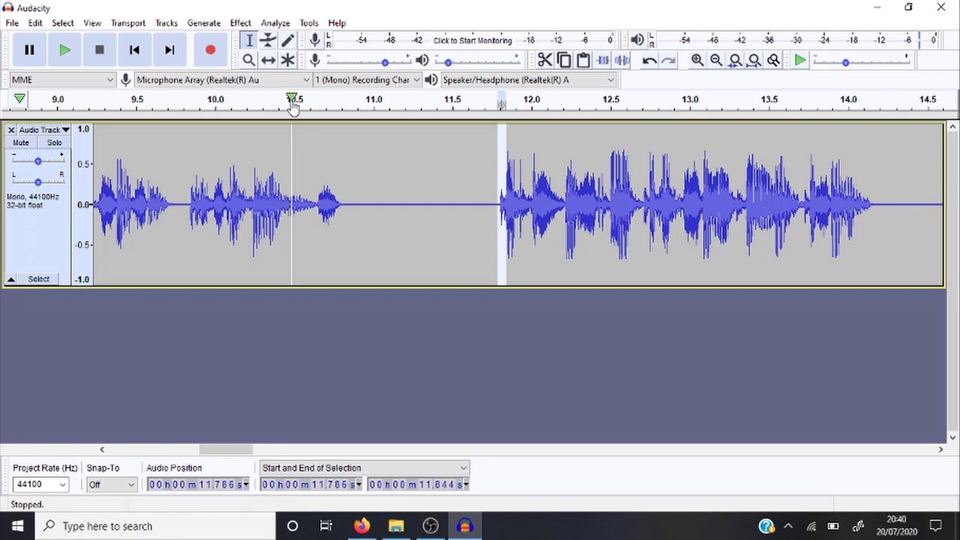
# Inspect the Amplify settings of the +3db macro and leave the macro manager without saving changes.
pyautogui.click(307, 23)
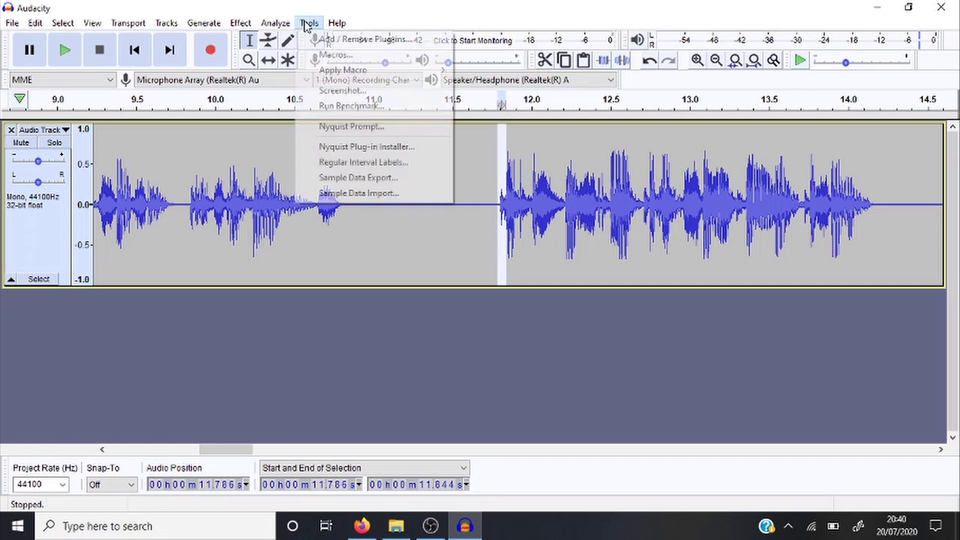
pyautogui.click(415, 60)
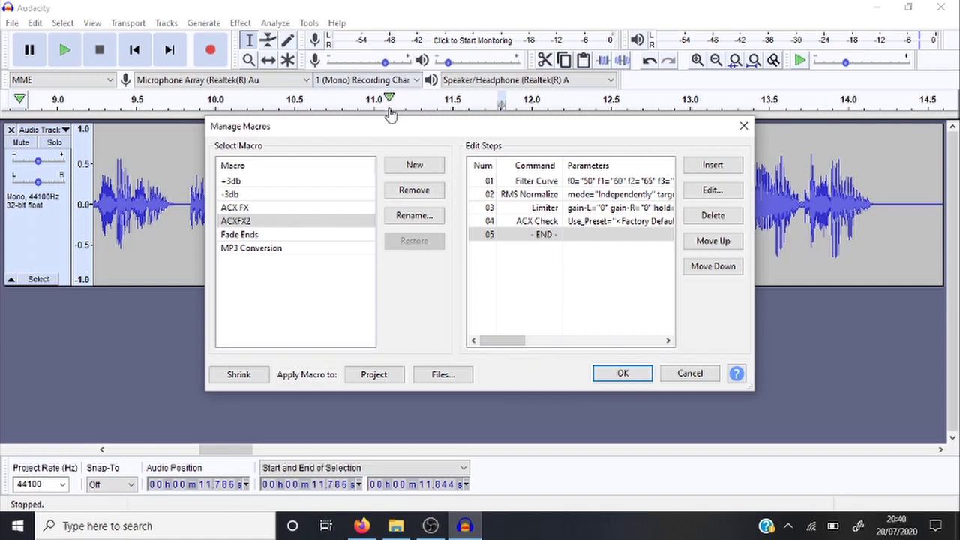
pyautogui.click(233, 183)
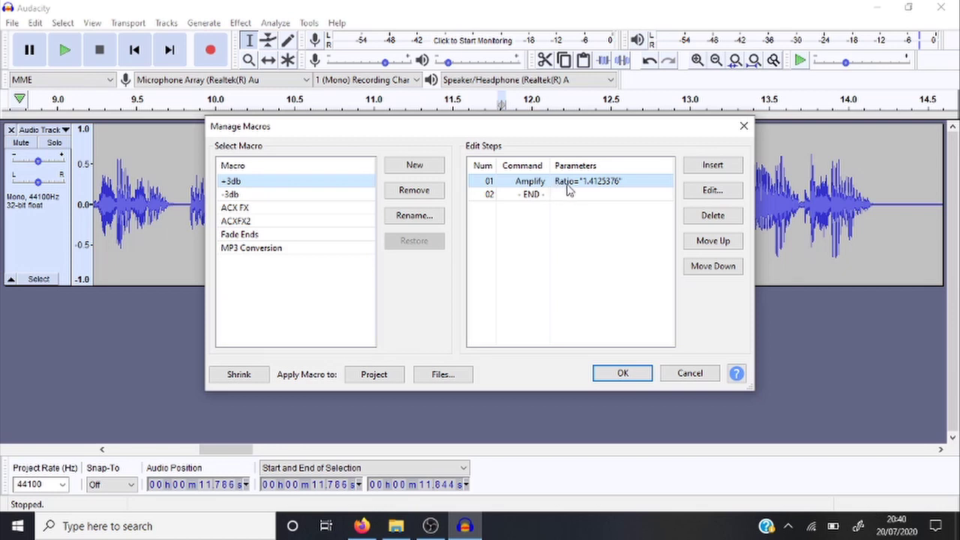
pyautogui.click(656, 186)
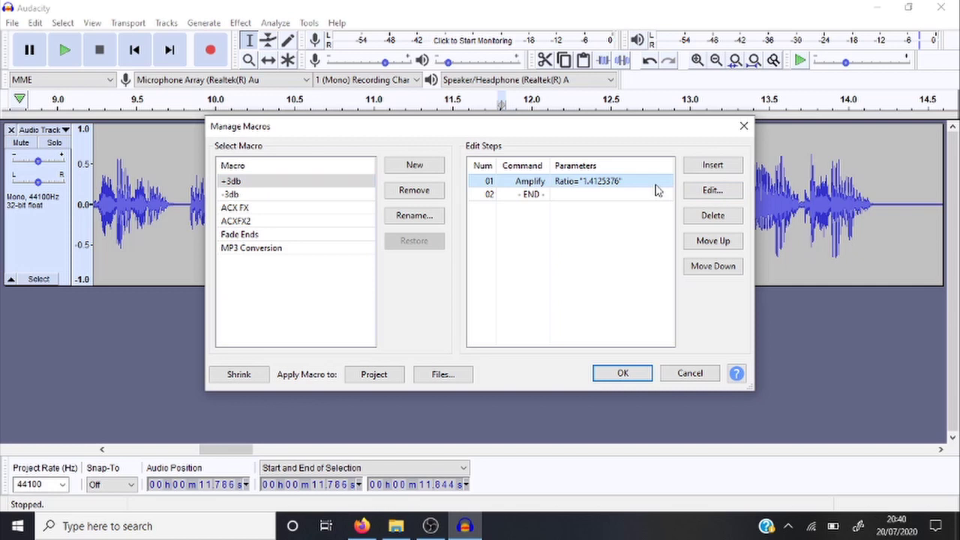
pyautogui.click(708, 190)
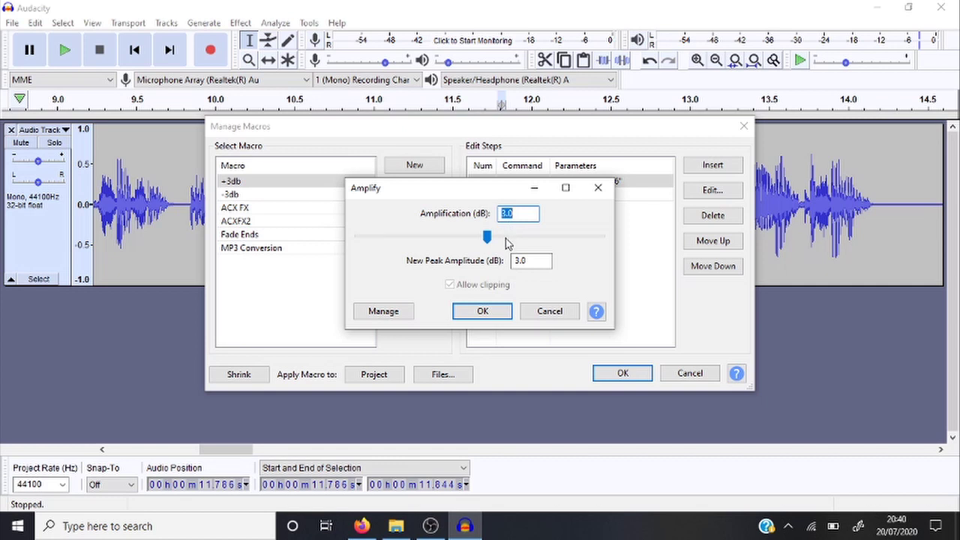
pyautogui.click(486, 316)
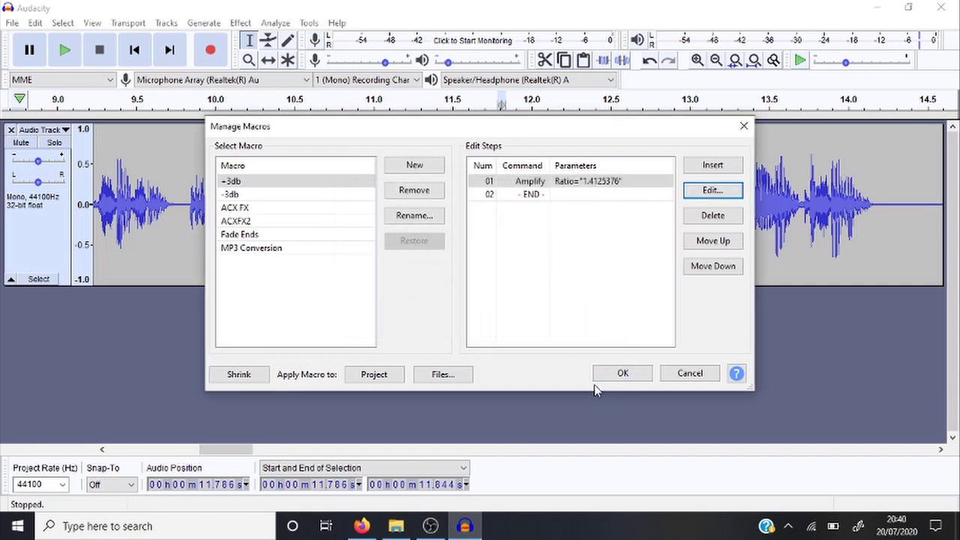
pyautogui.click(684, 379)
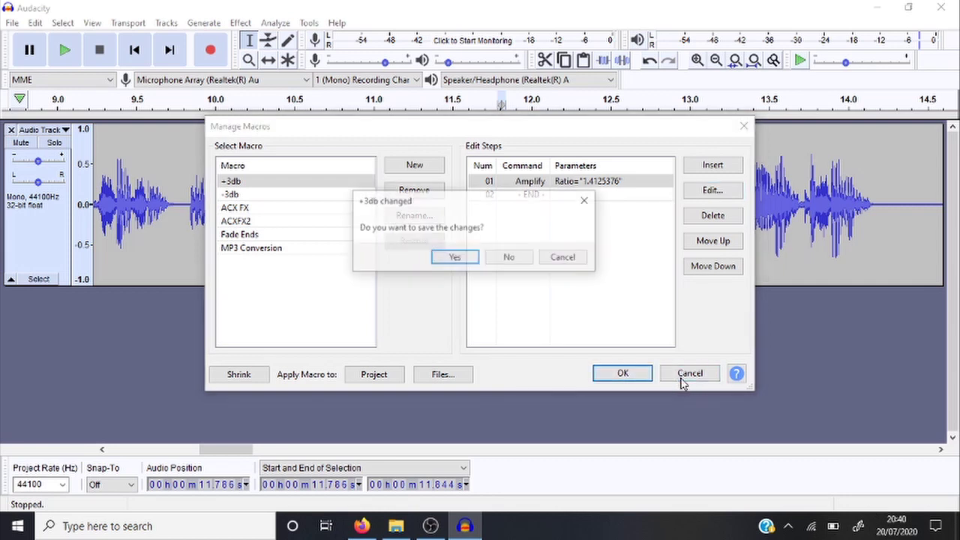
pyautogui.click(503, 258)
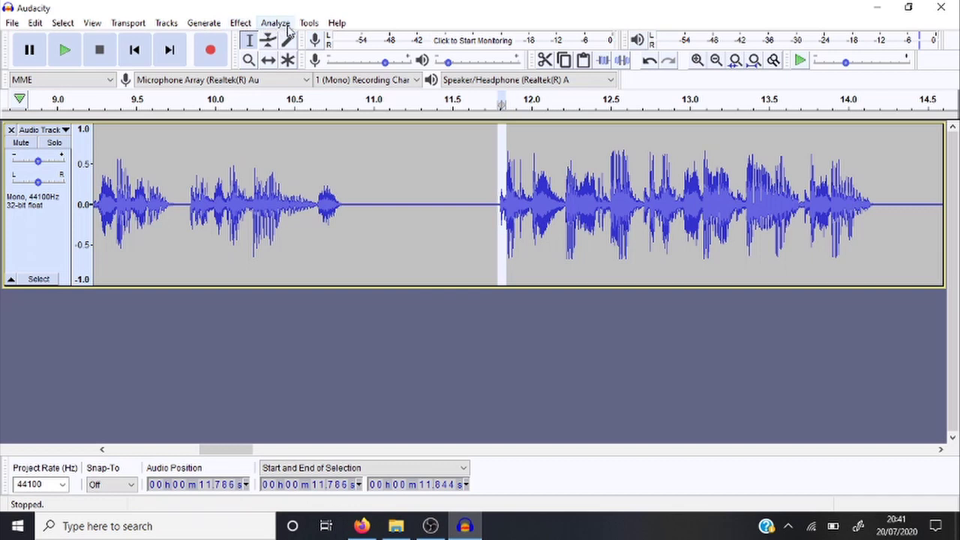
# Apply the +3db macro to the selected word onset.
pyautogui.click(309, 23)
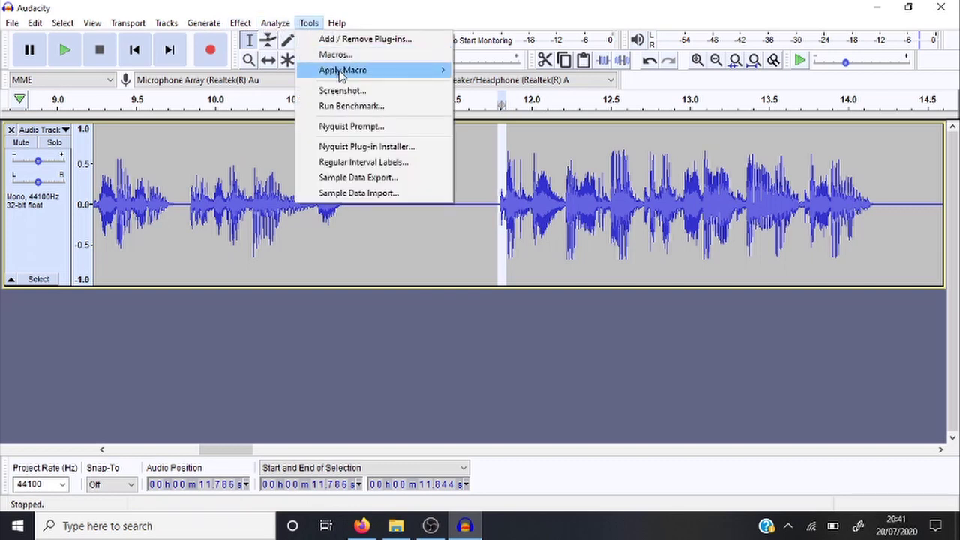
pyautogui.moveTo(342, 70)
pyautogui.click(484, 90)
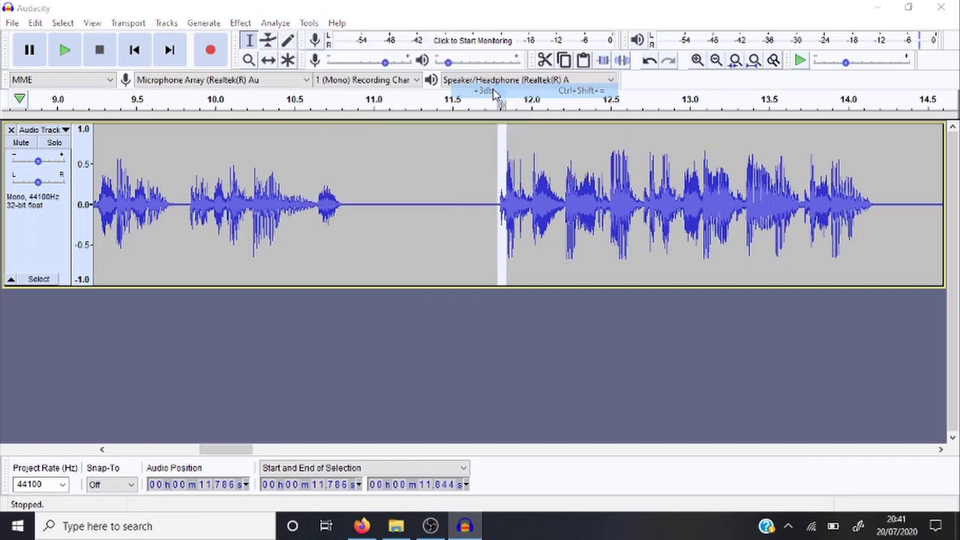
# Audition the boosted word onset from 11.729 s and again from 11.773 s.
pyautogui.click(489, 216)
pyautogui.press('space')
pyautogui.press('space')
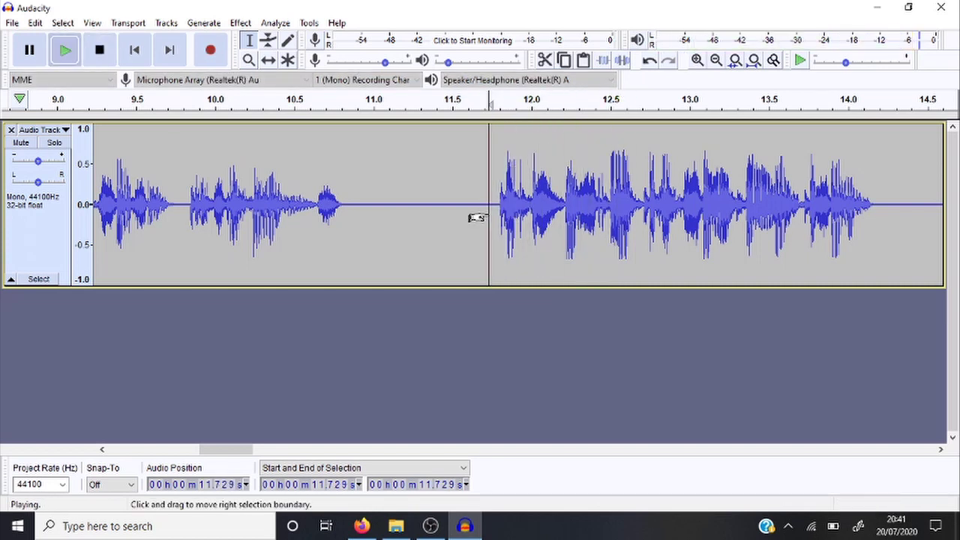
pyautogui.click(496, 214)
pyautogui.press('space')
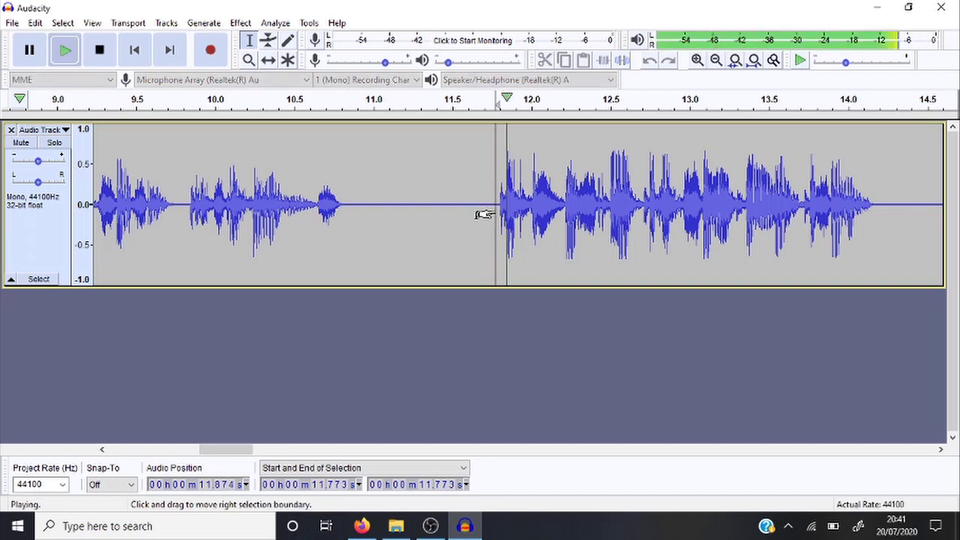
pyautogui.press('space')
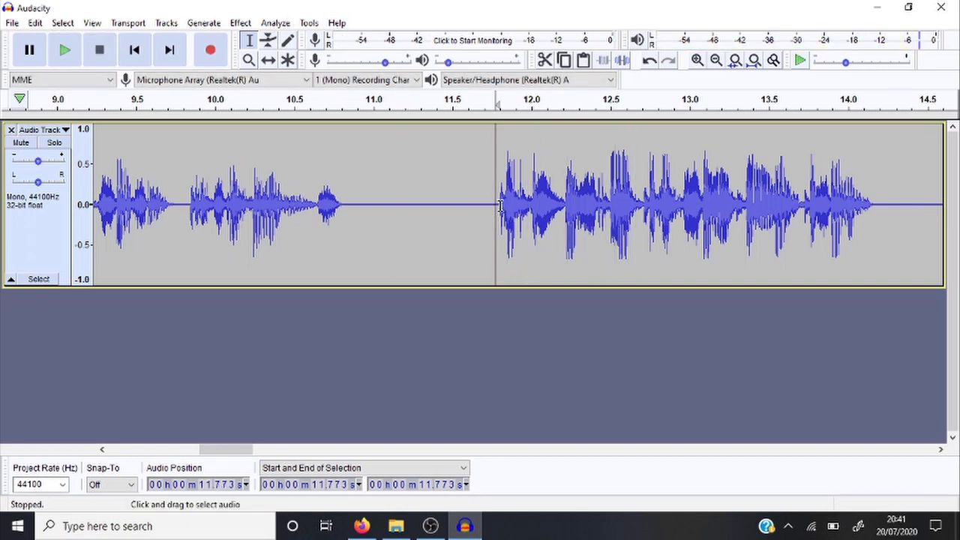
# Select the word onset from 11.784 to 11.846 s and boost its level.
pyautogui.moveTo(500, 207); pyautogui.dragTo(507, 210)
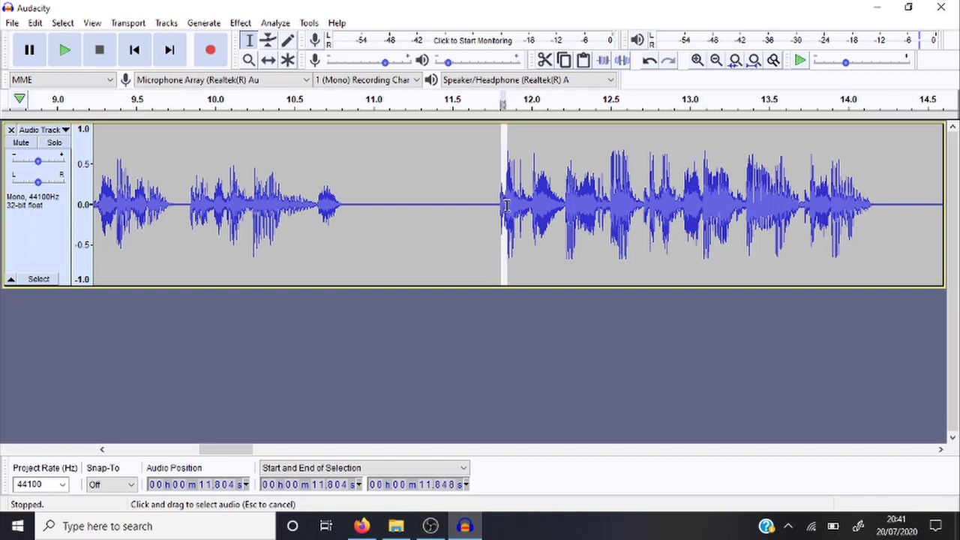
pyautogui.click(495, 204)
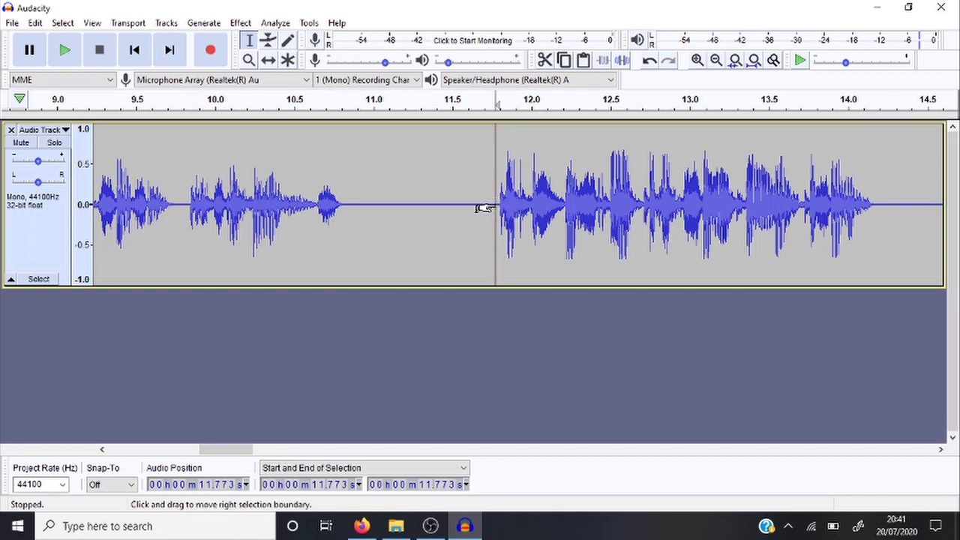
pyautogui.moveTo(488, 174); pyautogui.dragTo(514, 177)
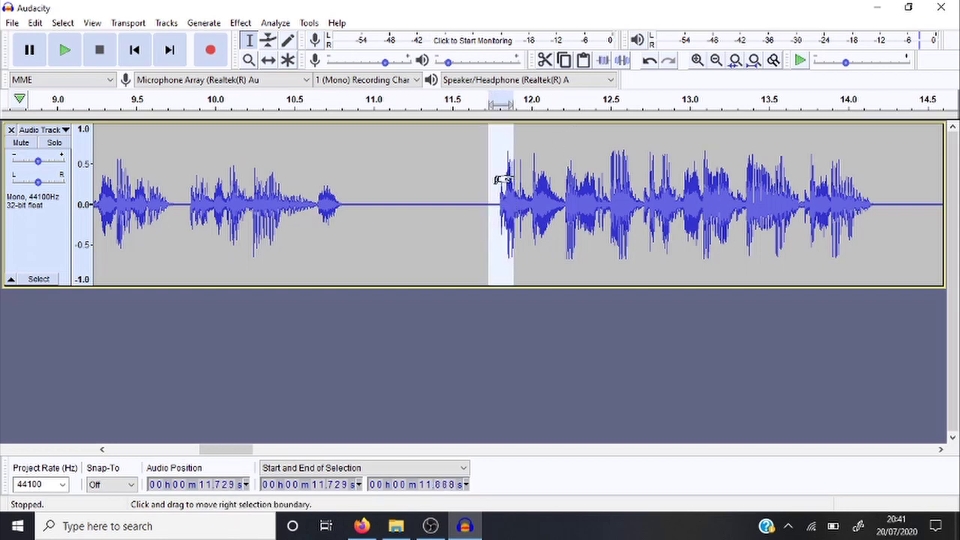
pyautogui.click(697, 60)
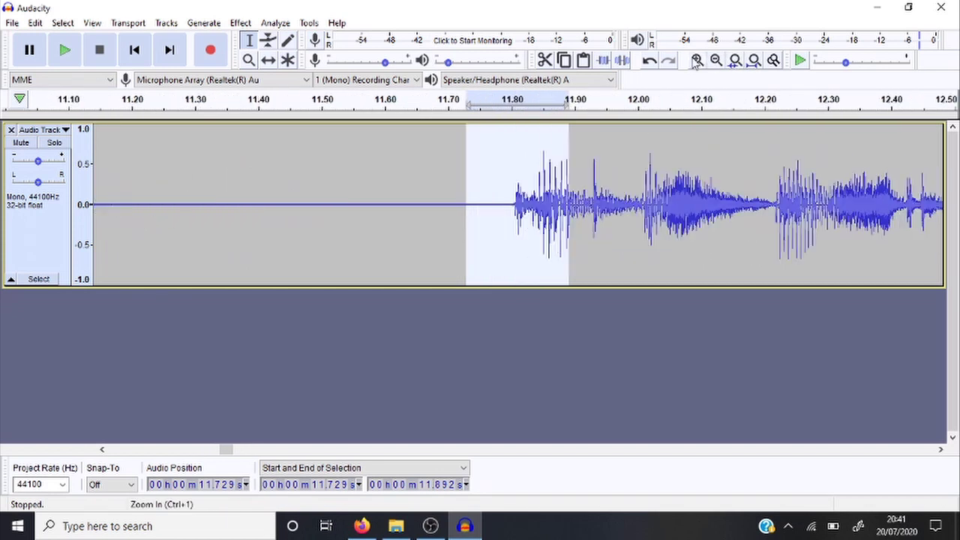
pyautogui.click(501, 204)
pyautogui.moveTo(501, 204); pyautogui.dragTo(539, 210)
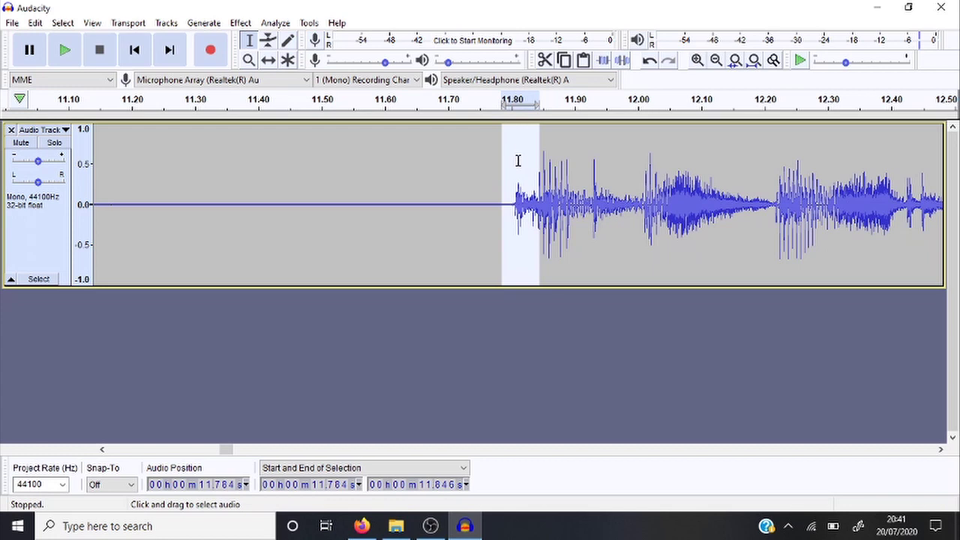
pyautogui.press('space')
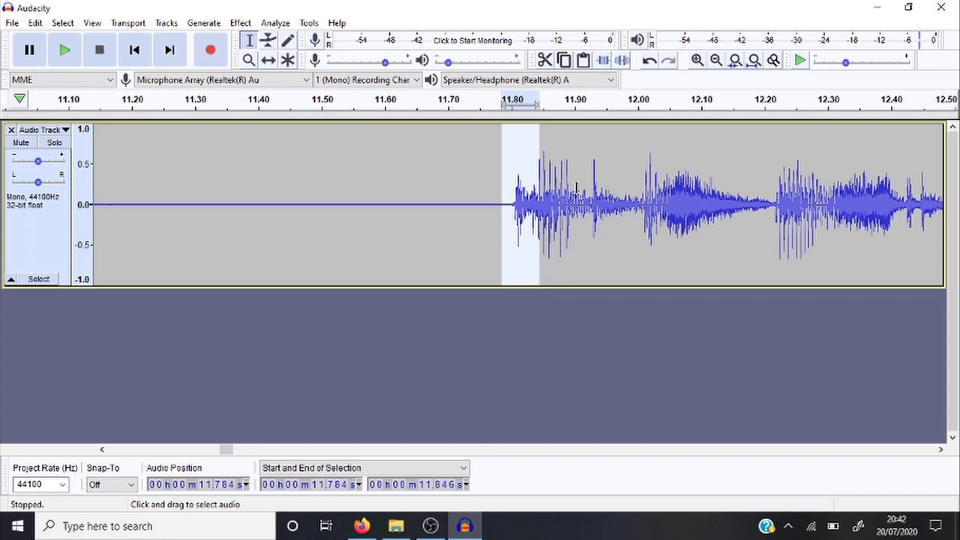
# Audition the boosted phrase from 11.684 s.
pyautogui.click(439, 201)
pyautogui.press('space')
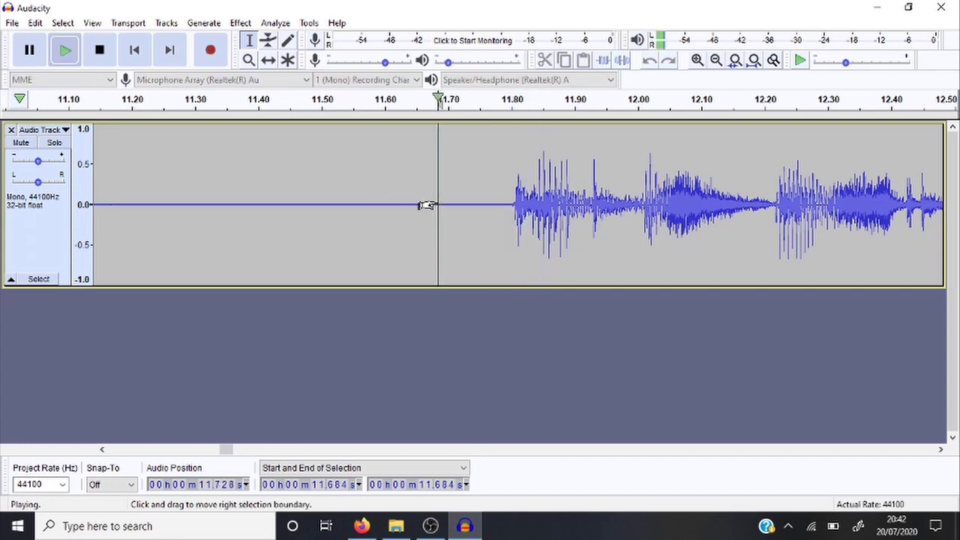
pyautogui.press('space')
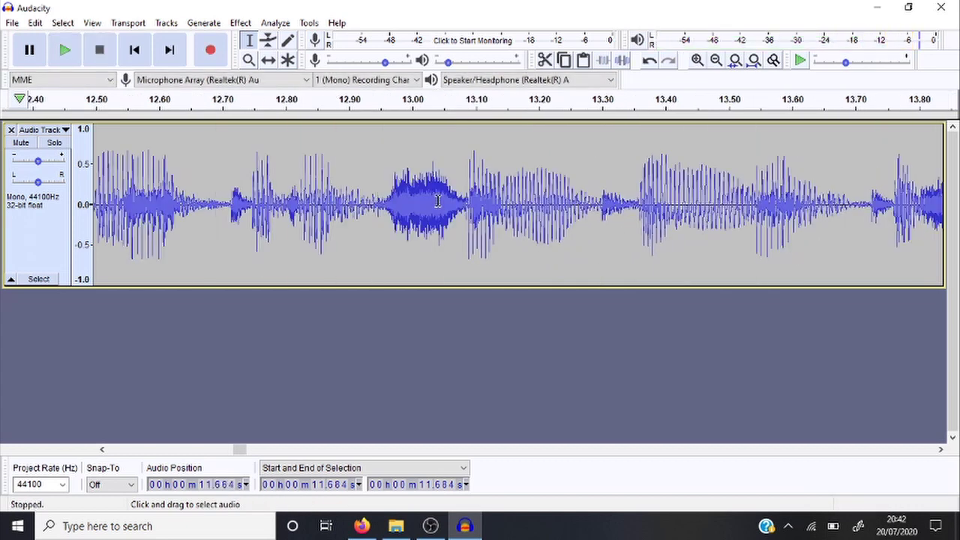
# Audition the isolated click from 4.341 s and repair it within the stretch from 3.738 to 4.890 s.
pyautogui.click(716, 62)
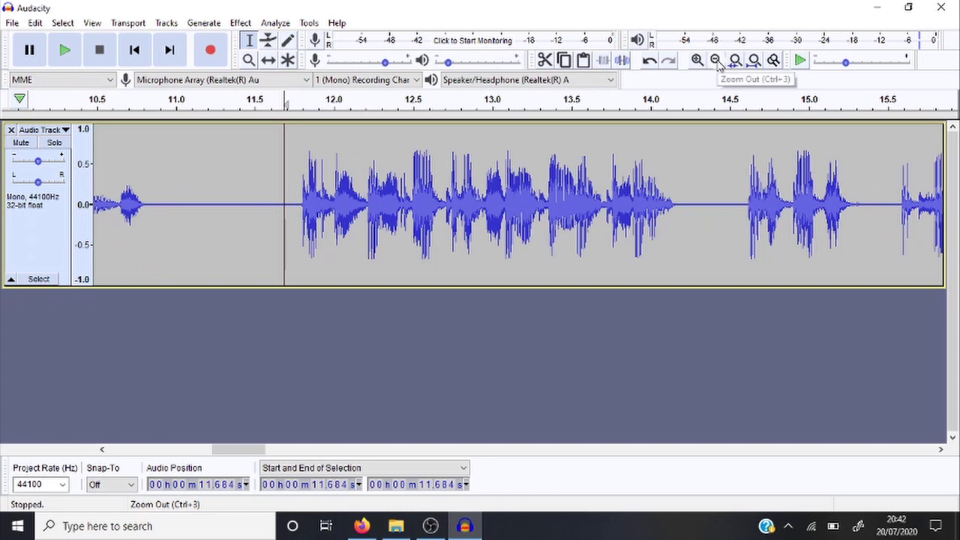
pyautogui.click(716, 61)
pyautogui.click(716, 62)
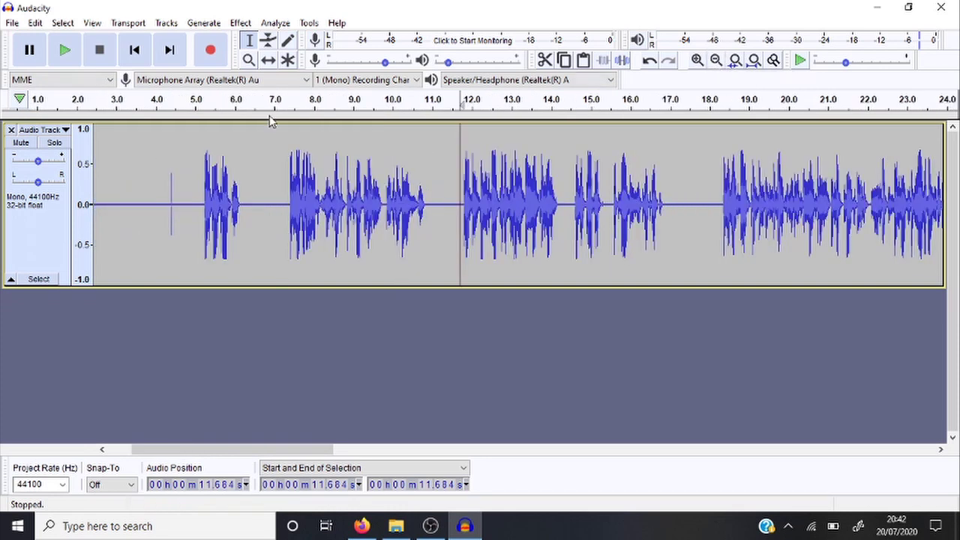
pyautogui.click(169, 211)
pyautogui.press('space')
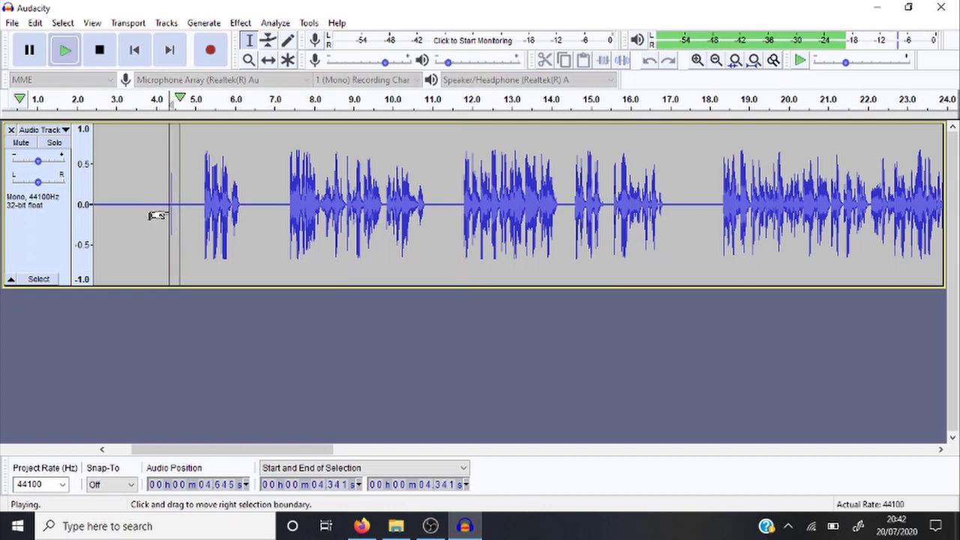
pyautogui.press('space')
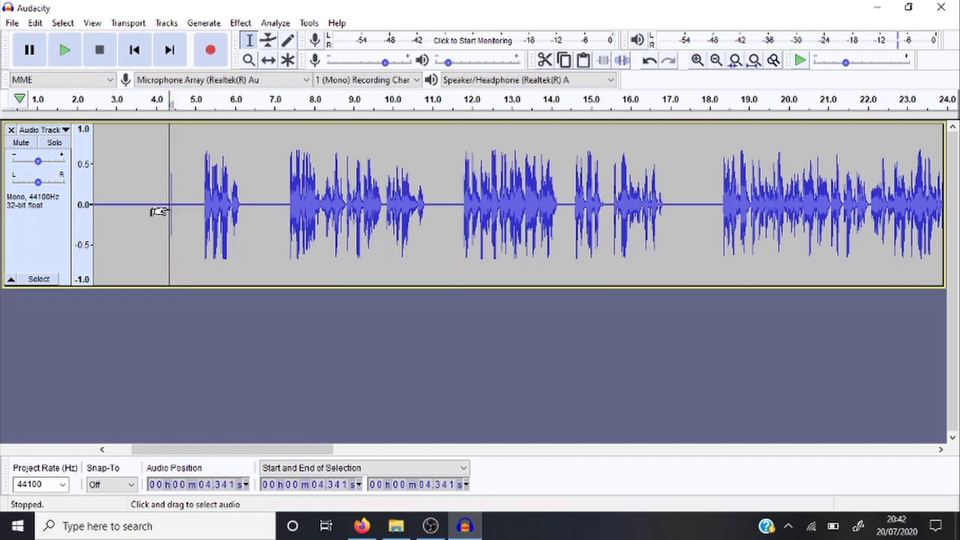
pyautogui.moveTo(148, 208); pyautogui.dragTo(189, 206)
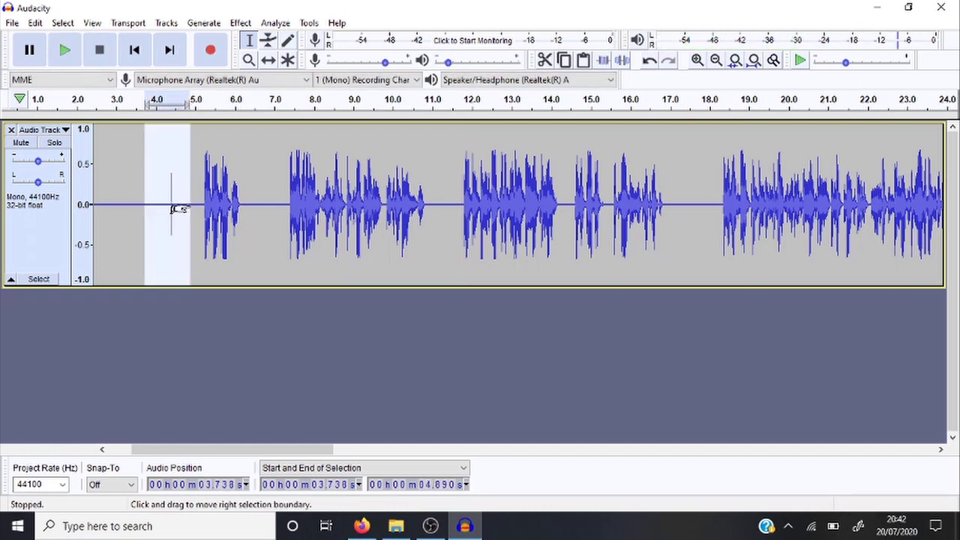
pyautogui.click(125, 160)
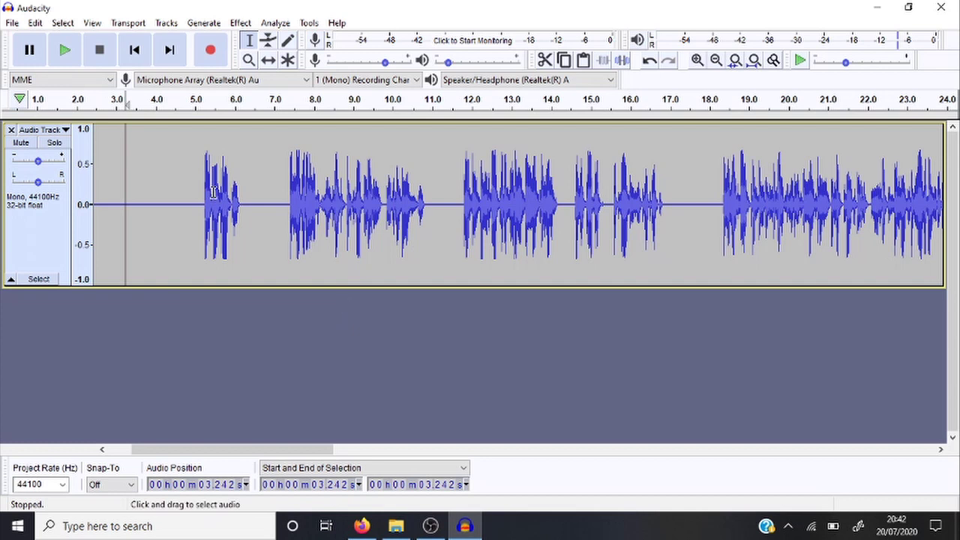
# Export the narration as an MP3 file with a constant bit rate of 192 kbps, leaving the metadata tags empty.
pyautogui.click(15, 25)
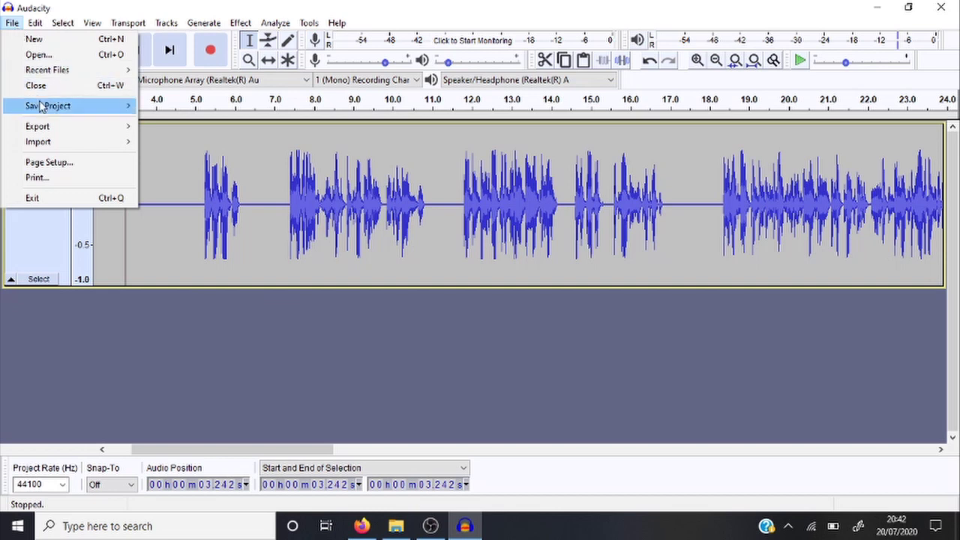
pyautogui.moveTo(47, 130)
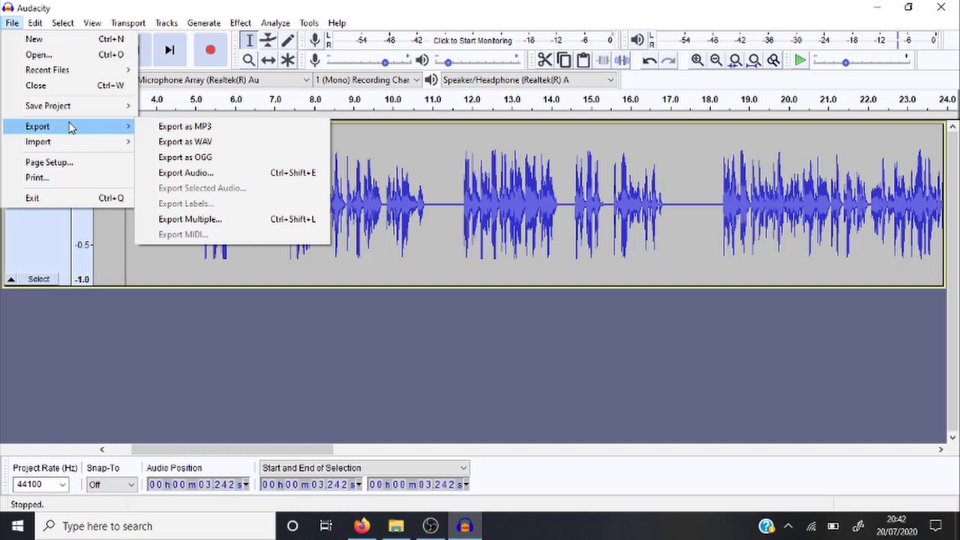
pyautogui.click(167, 134)
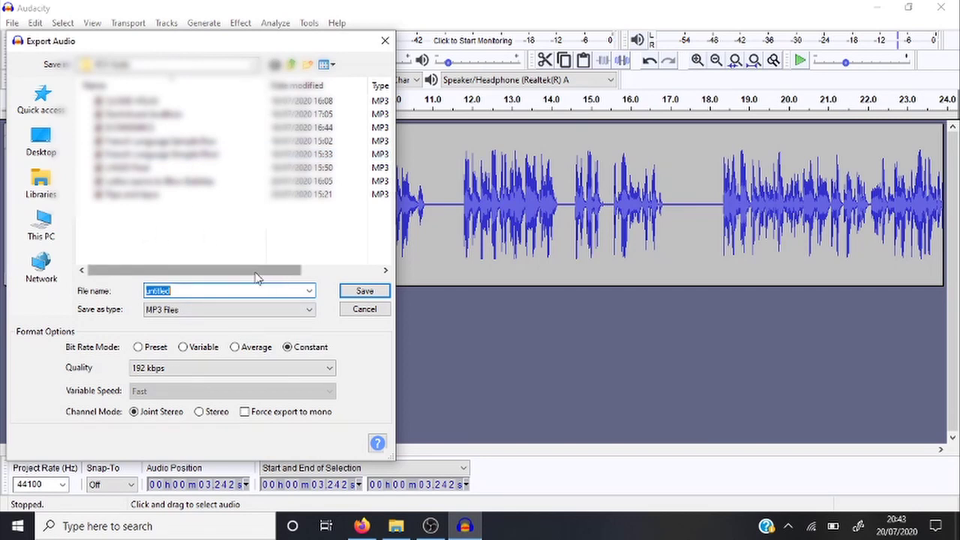
pyautogui.click(161, 349)
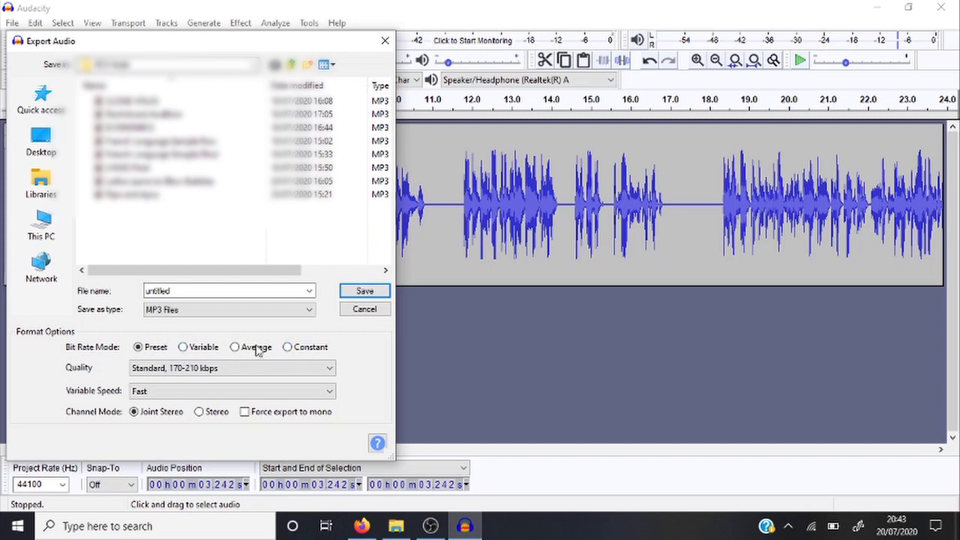
pyautogui.click(309, 348)
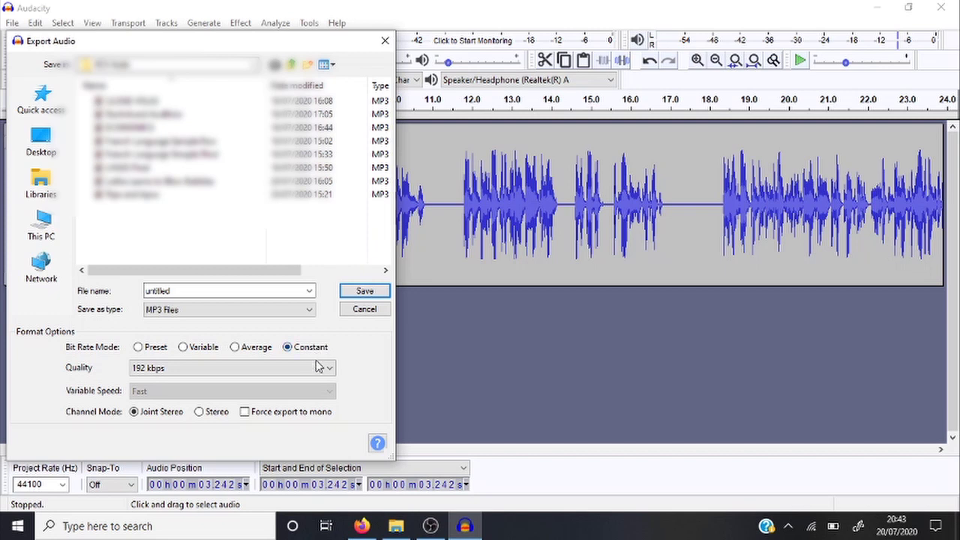
pyautogui.click(328, 369)
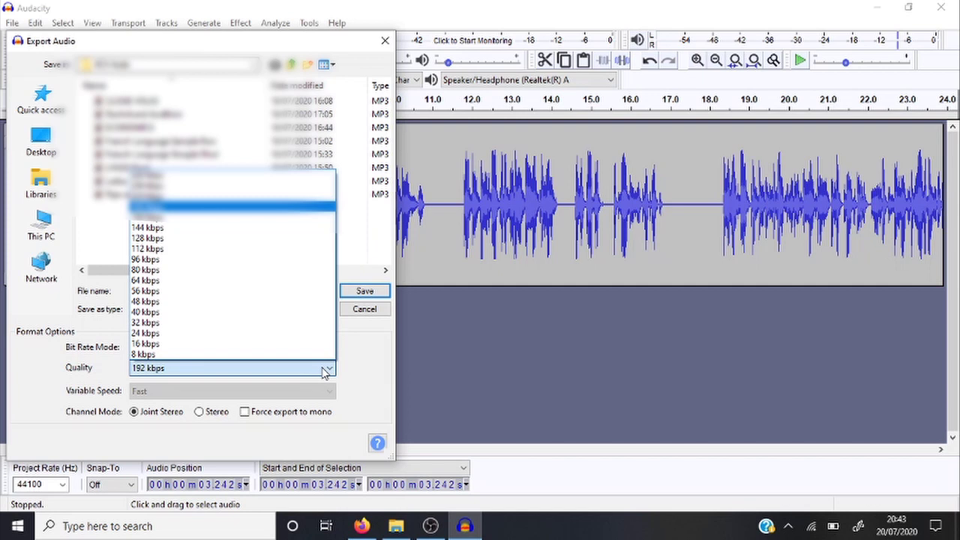
pyautogui.click(171, 207)
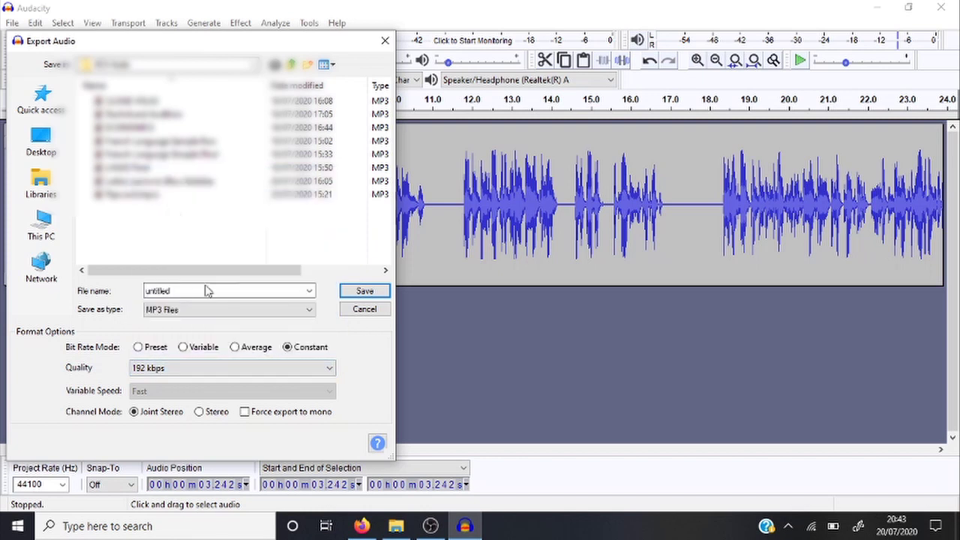
pyautogui.click(372, 292)
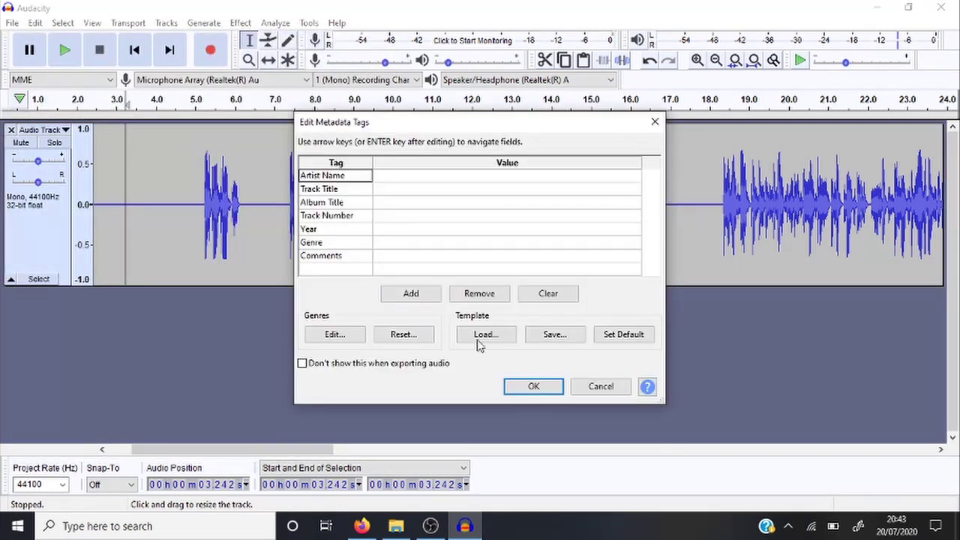
pyautogui.click(533, 385)
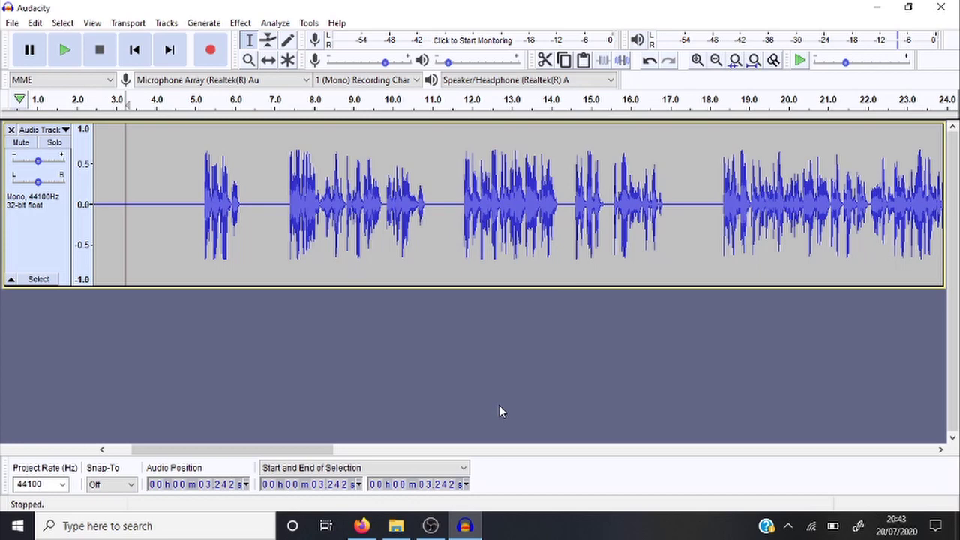
# Switch to Firefox, view ACX's page for uploading narrator samples, and return to Audacity.
pyautogui.click(361, 526)
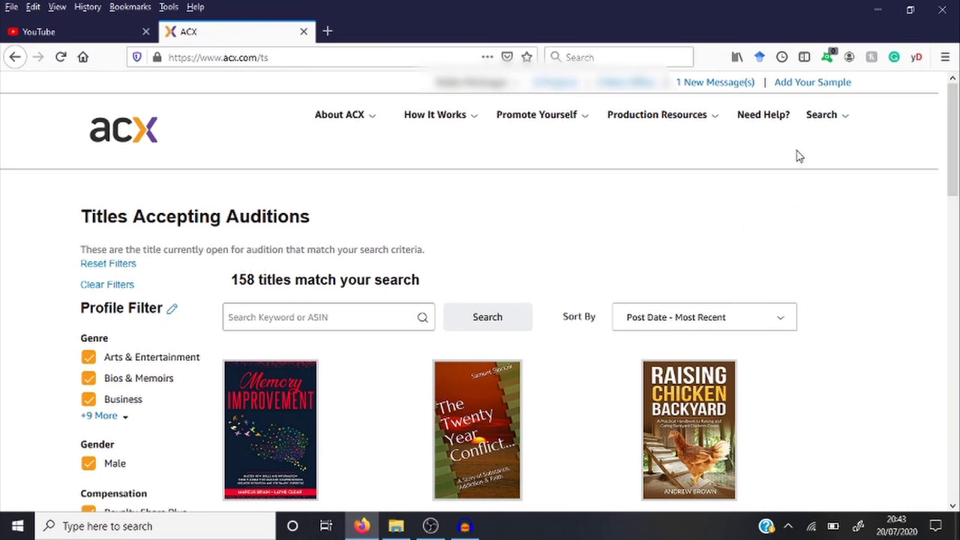
pyautogui.click(789, 86)
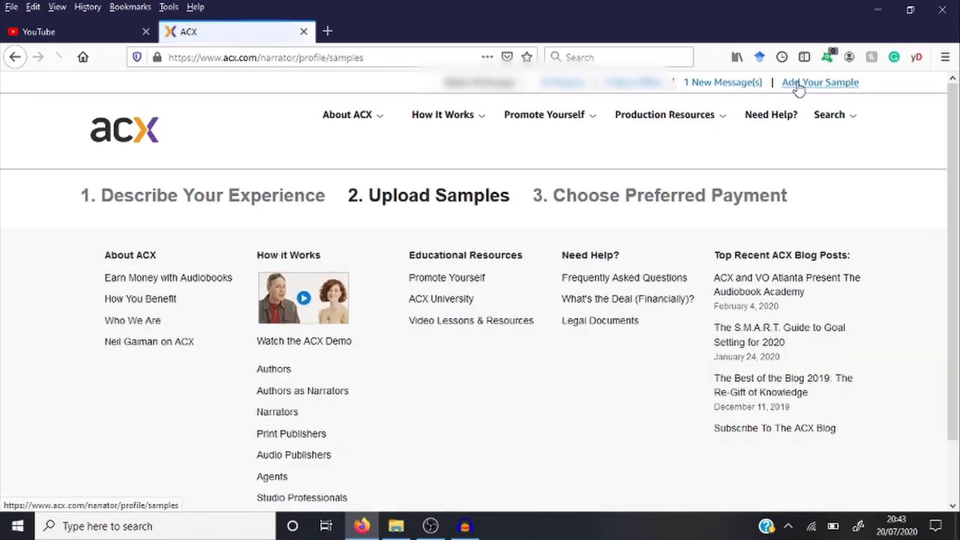
pyautogui.click(876, 9)
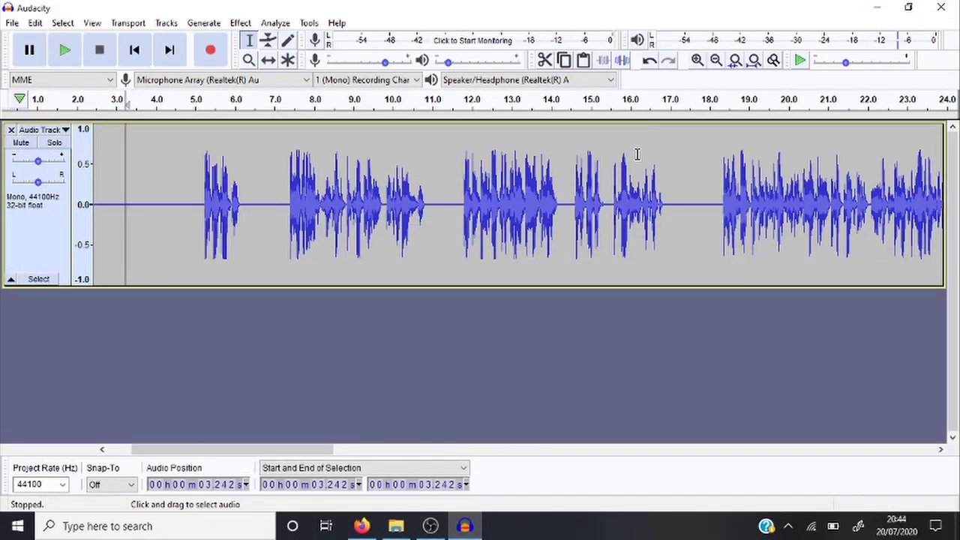